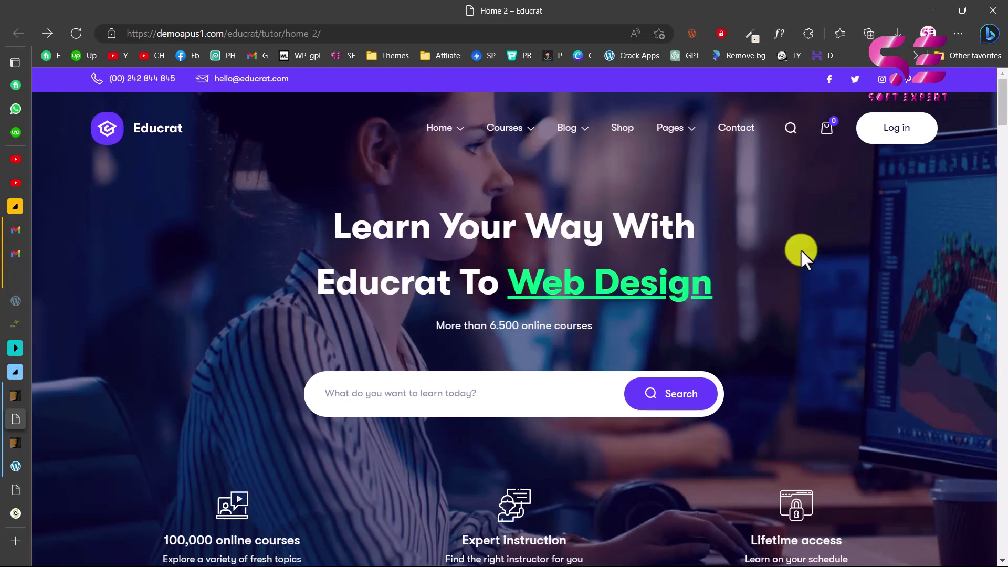
View the most popular courses on the home page in the Graphic Design category, then in the Development category
scroll(829, 429, "down", 1)
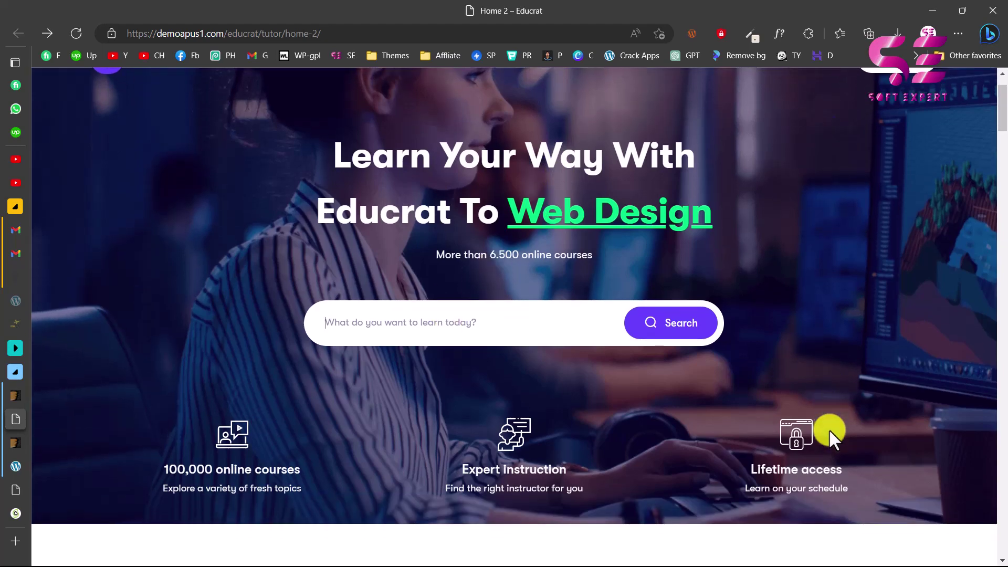
scroll(996, 142, "down", 8)
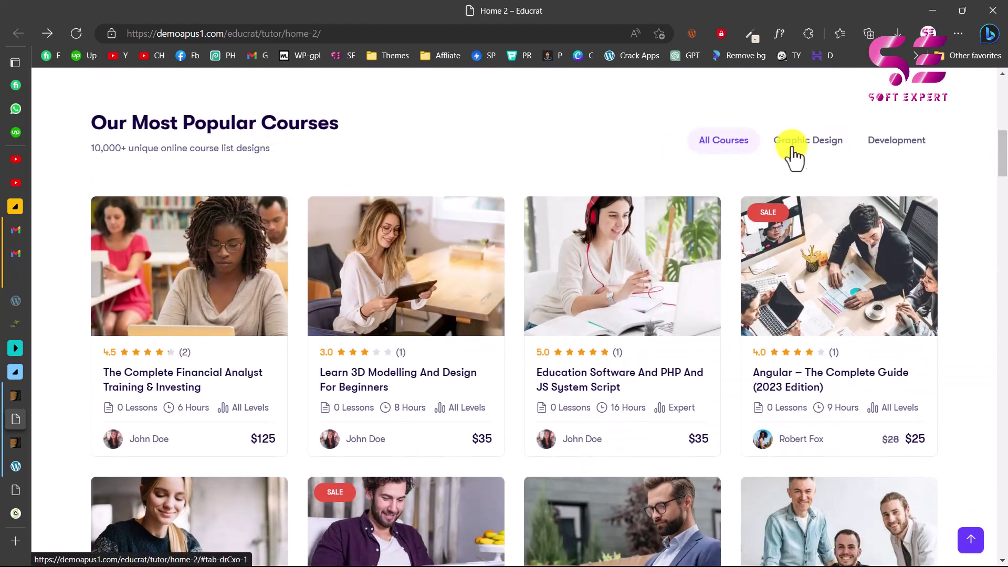
left_click(794, 153)
left_click(887, 141)
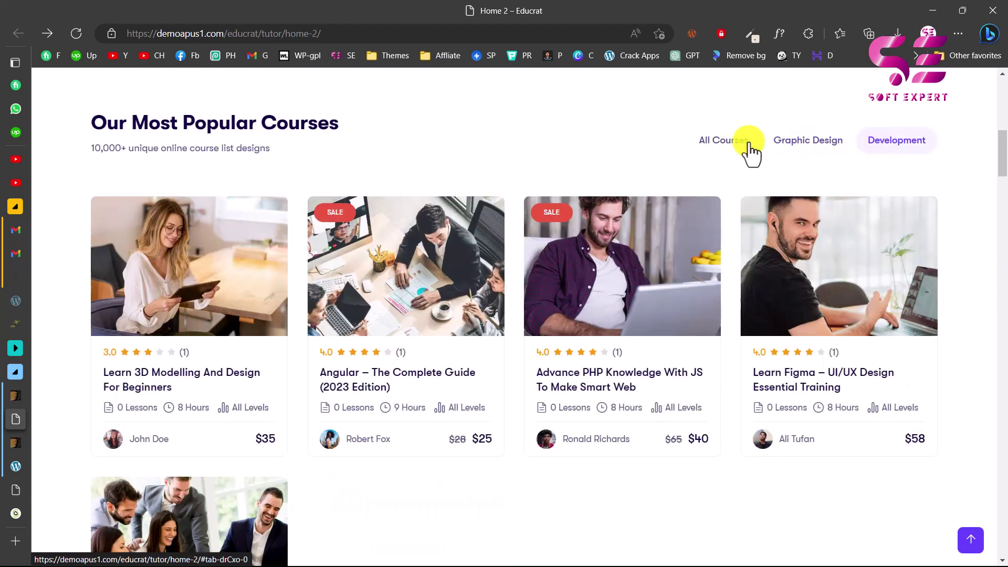
Look through the home page sections below the popular courses and advance the Upcoming Events carousel to its third position
scroll(1001, 210, "down", 12)
scroll(985, 241, "down", 8)
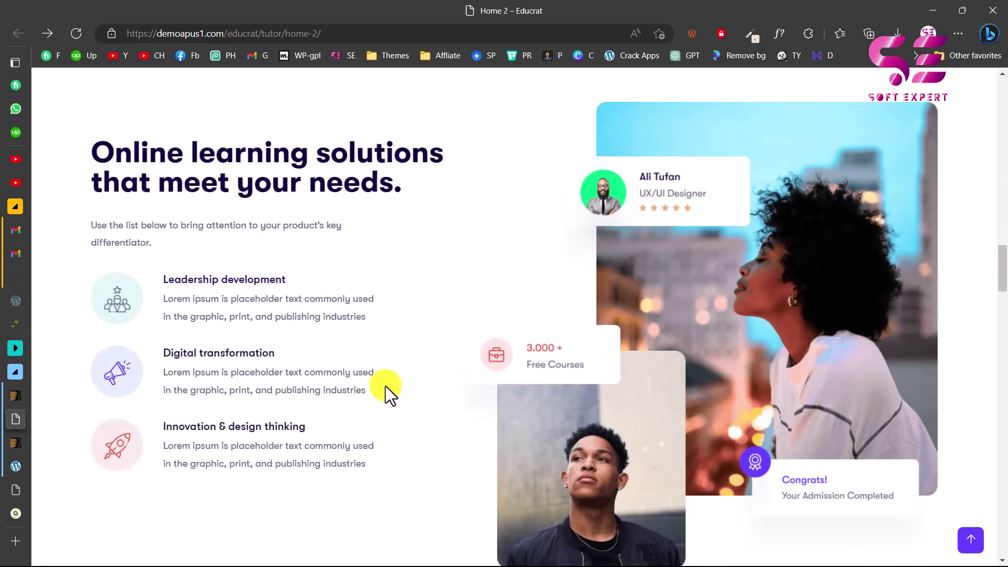
left_click_drag(1000, 266, 1002, 318)
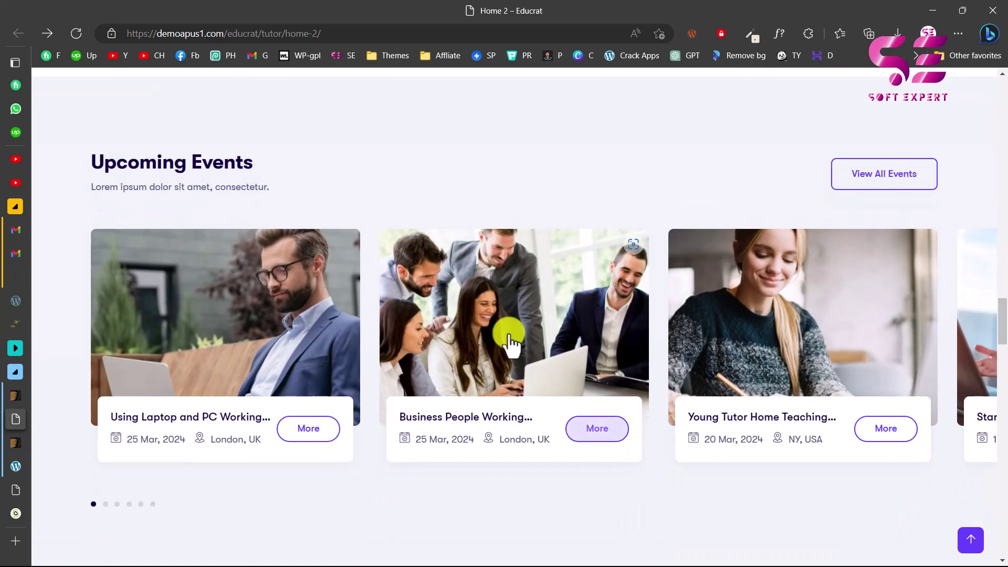
left_click(116, 504)
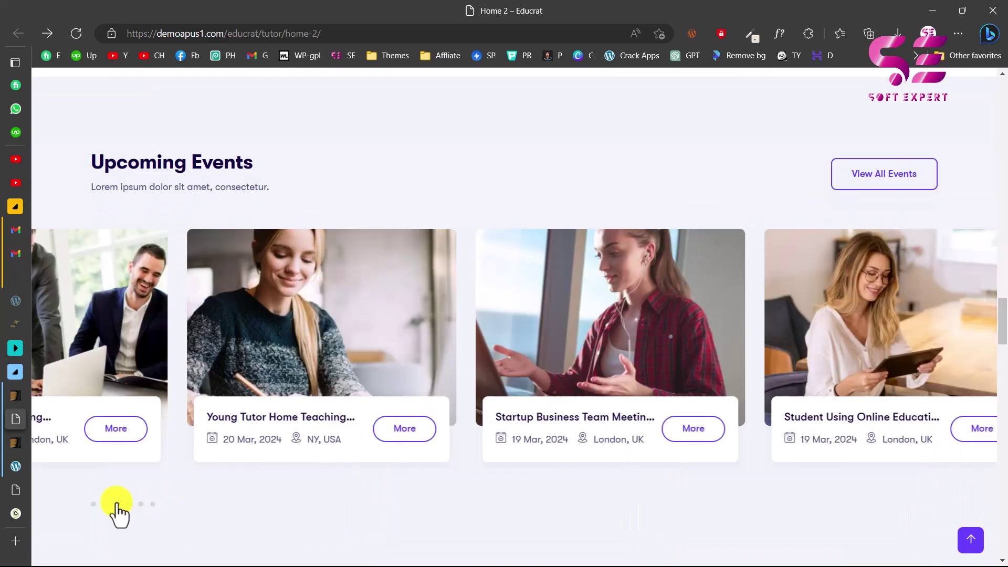
left_click_drag(1001, 327, 1003, 370)
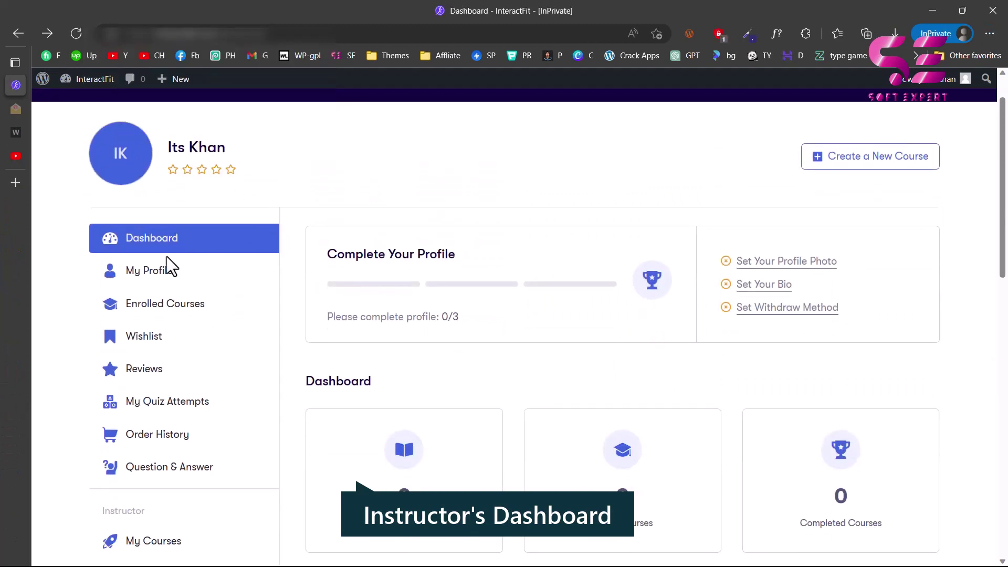
Look through the instructor's dashboard page, including its profile completion and course overview sections
scroll(197, 320, "down", 5)
scroll(208, 325, "down", 10)
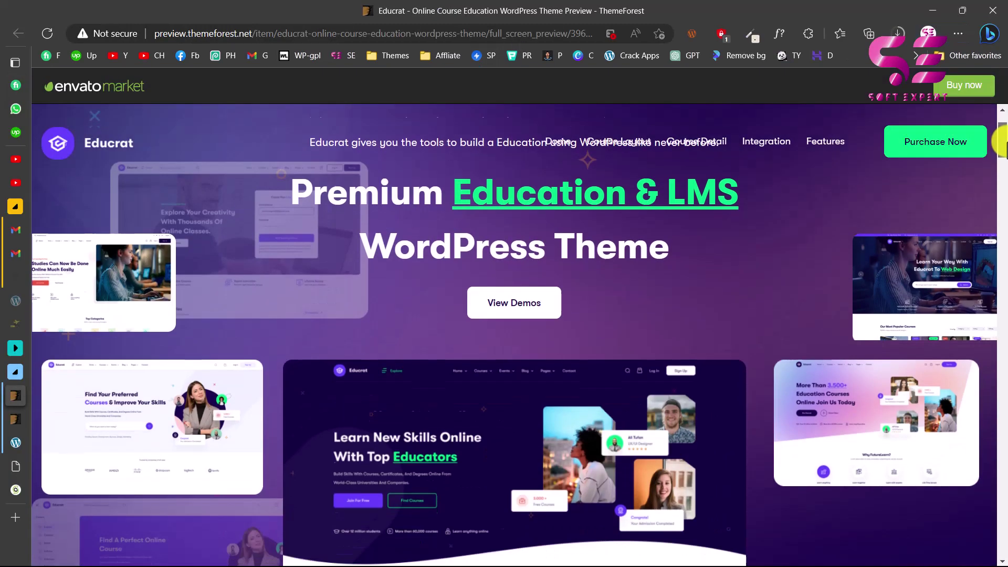
Show the LearnPress versions of the homepage demos on the Educrat theme preview page
scroll(1000, 176, "down", 8)
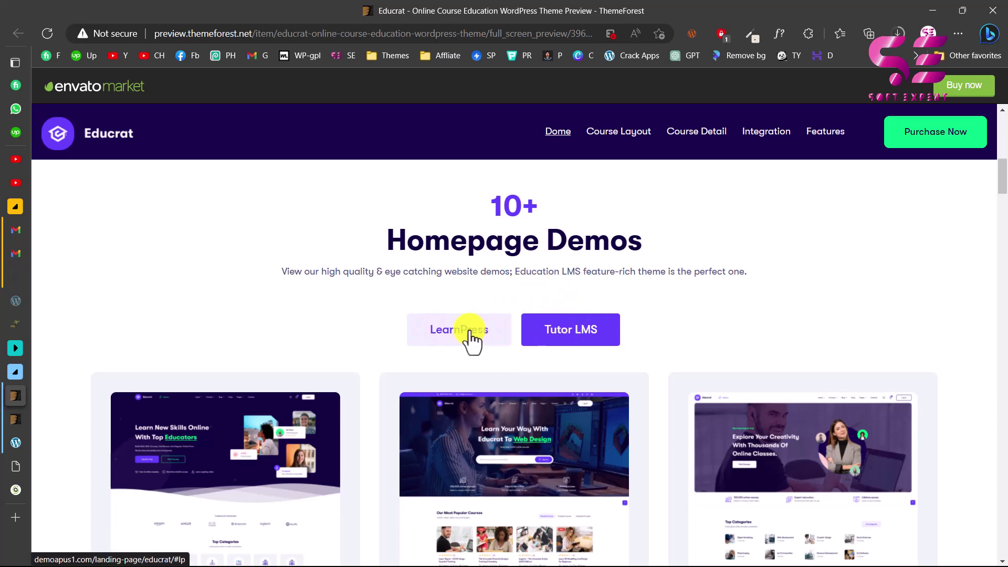
scroll(471, 340, "down", 1)
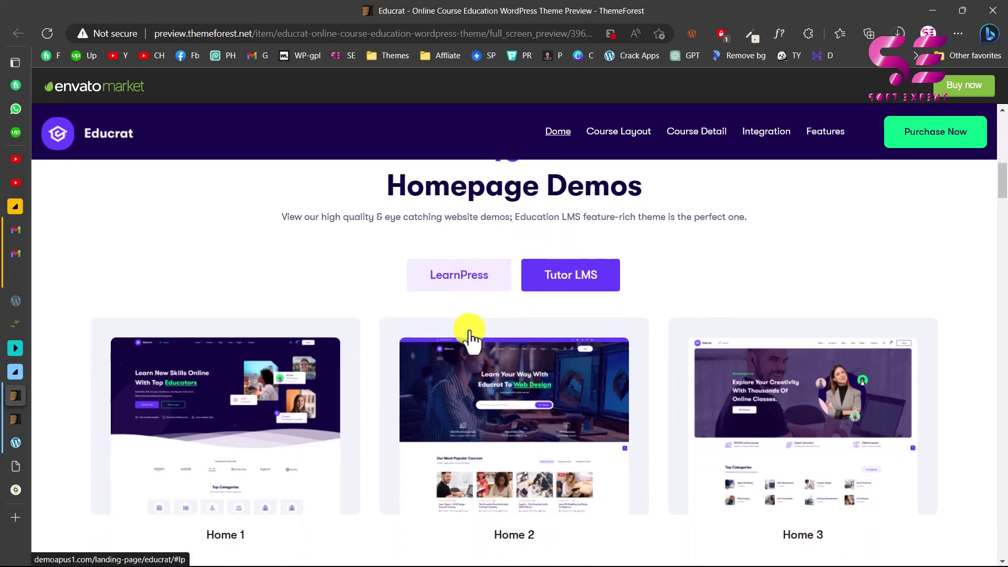
left_click(449, 281)
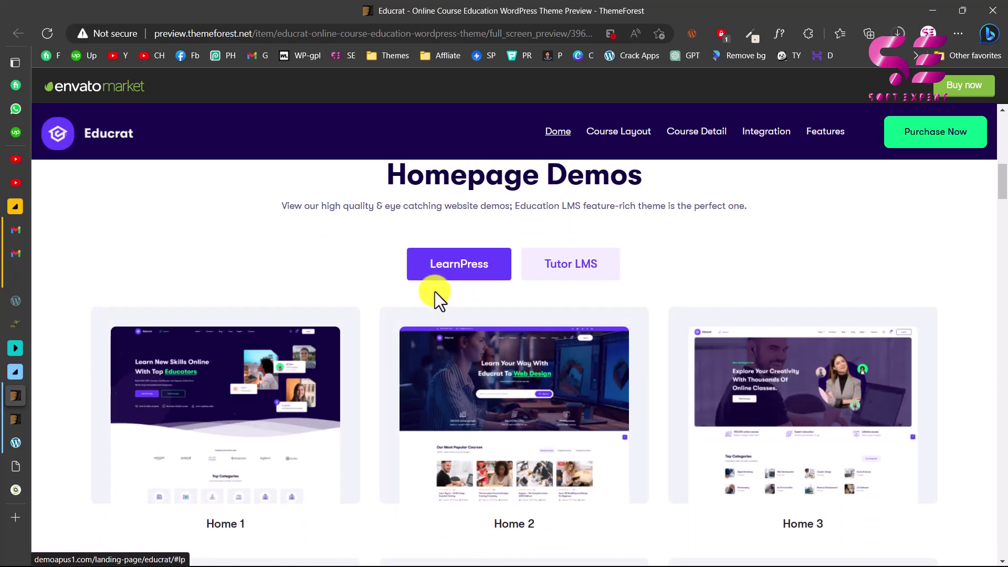
Examine the course list layouts on the theme preview and bring the third layout of the carousel into view
left_click_drag(1000, 181, 1003, 278)
scroll(656, 344, "up", 1)
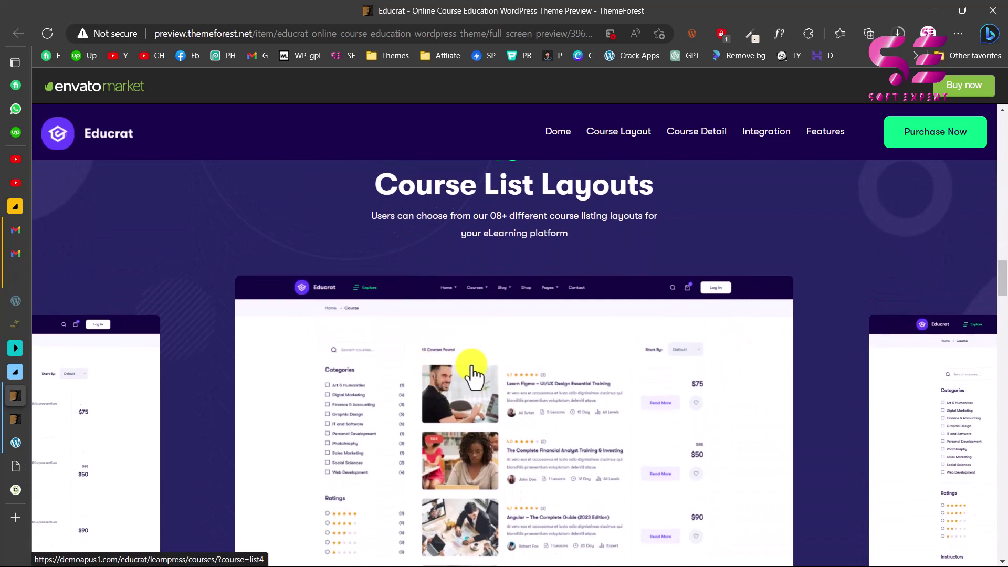
scroll(555, 393, "down", 2)
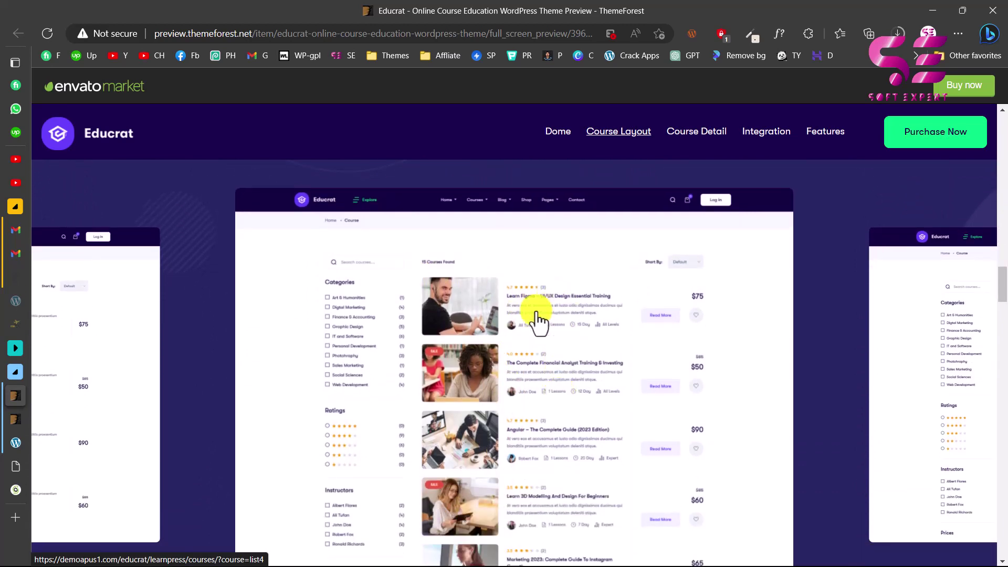
scroll(582, 333, "down", 1)
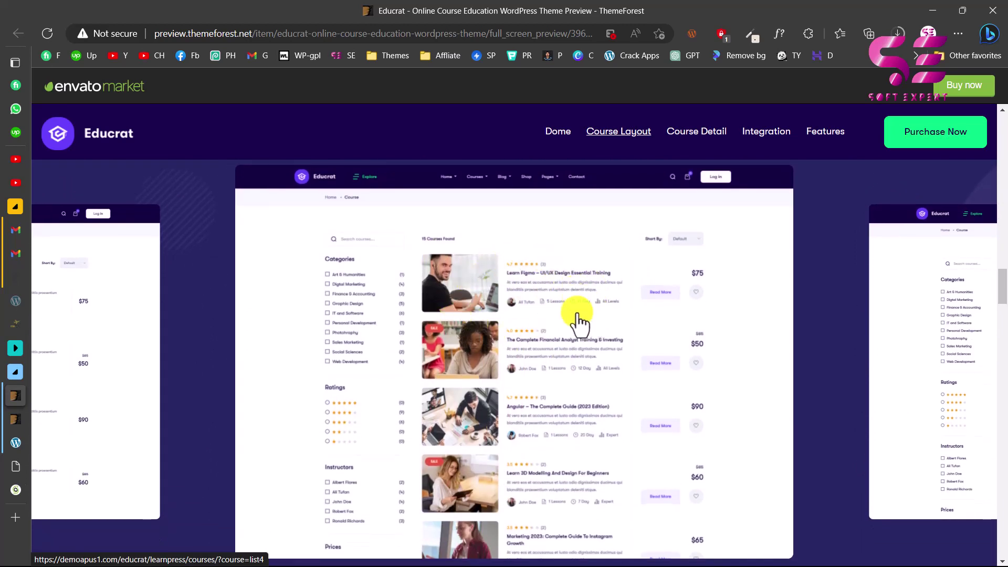
scroll(577, 320, "down", 2)
left_click(482, 510)
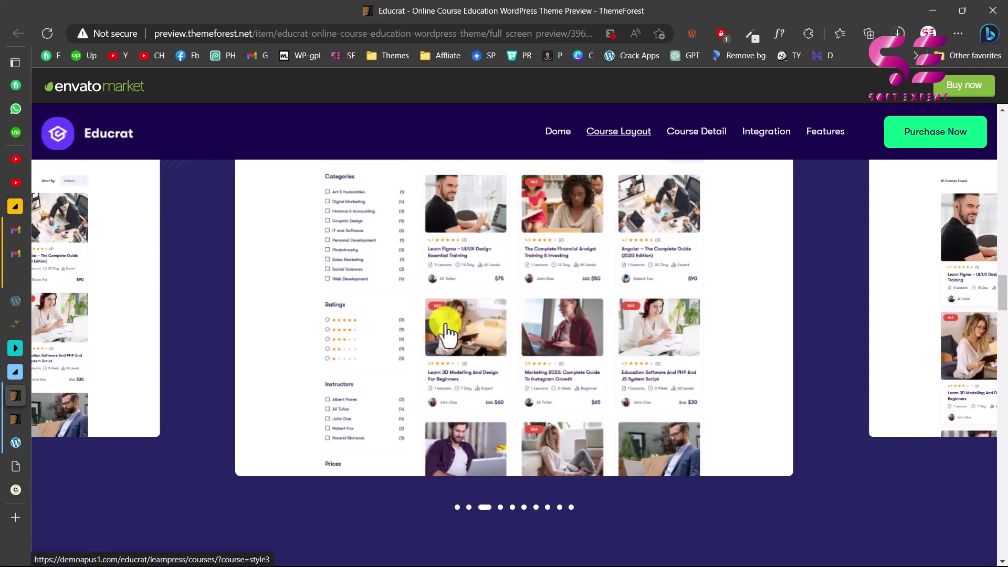
scroll(607, 348, "up", 1)
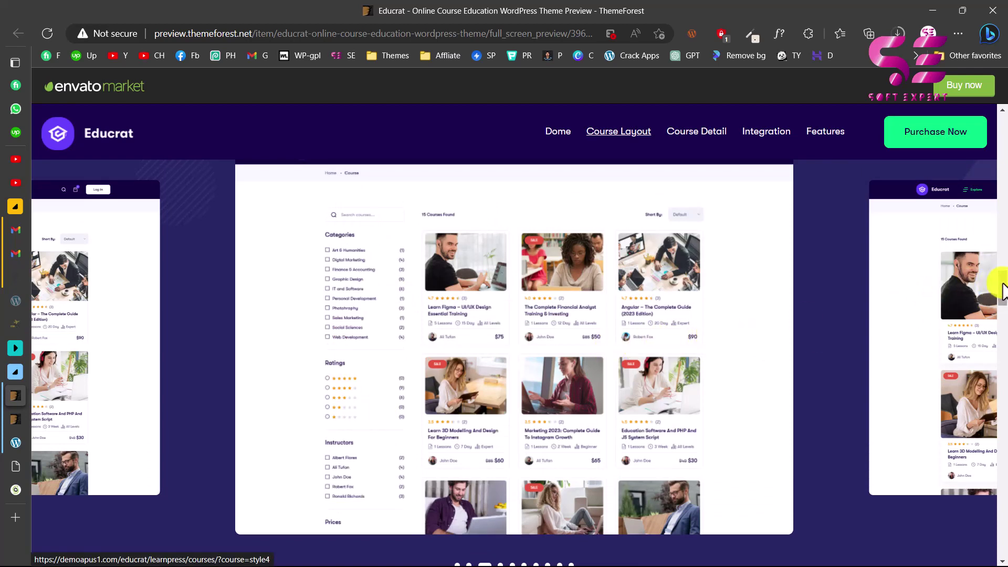
Review the theme preview's Elementor, course single layouts, WooCommerce, LMS integration, plugins and features sections
left_click_drag(1000, 286, 1003, 328)
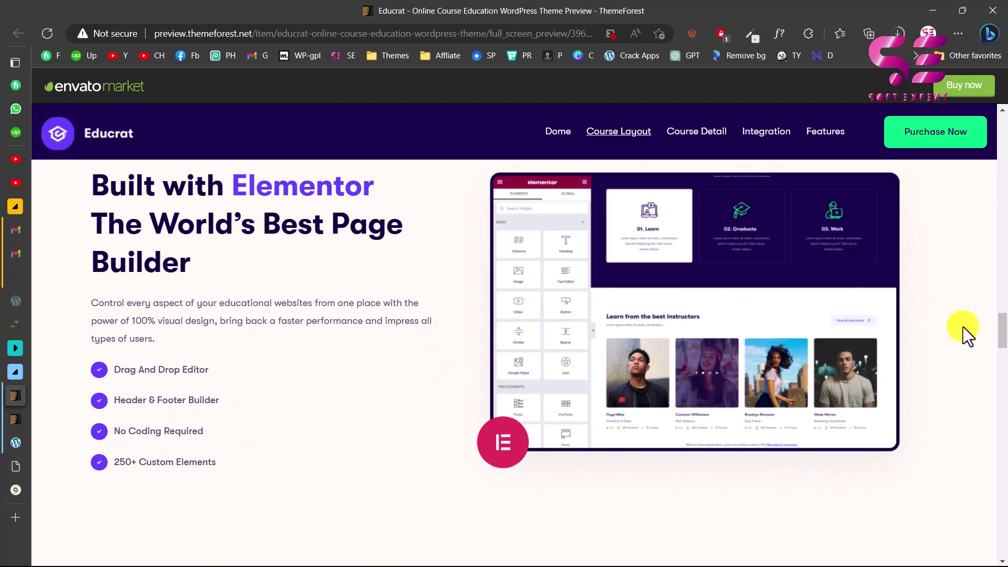
left_click_drag(1002, 331, 1003, 370)
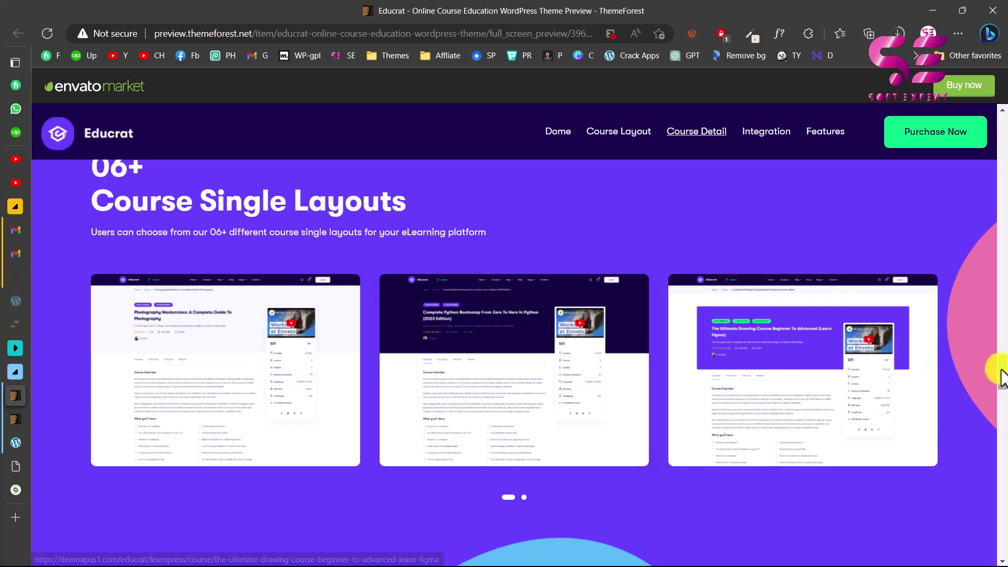
scroll(989, 373, "down", 5)
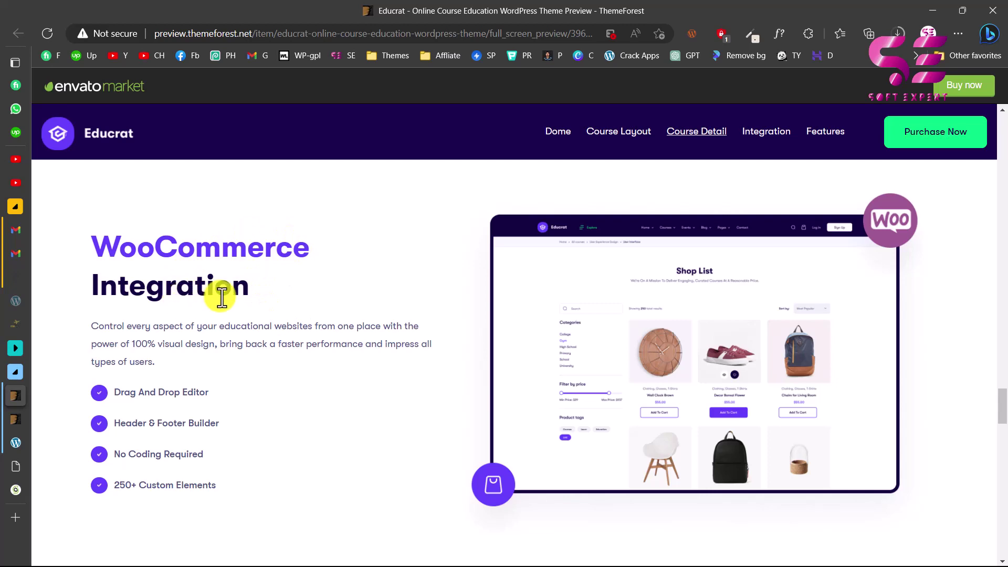
left_click_drag(1002, 399, 1002, 430)
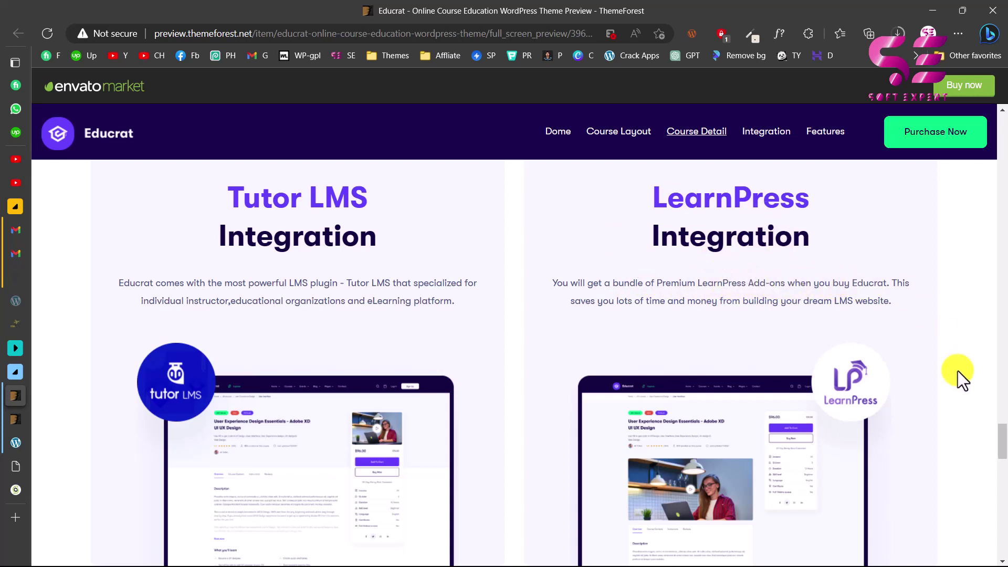
left_click_drag(1003, 441, 1004, 475)
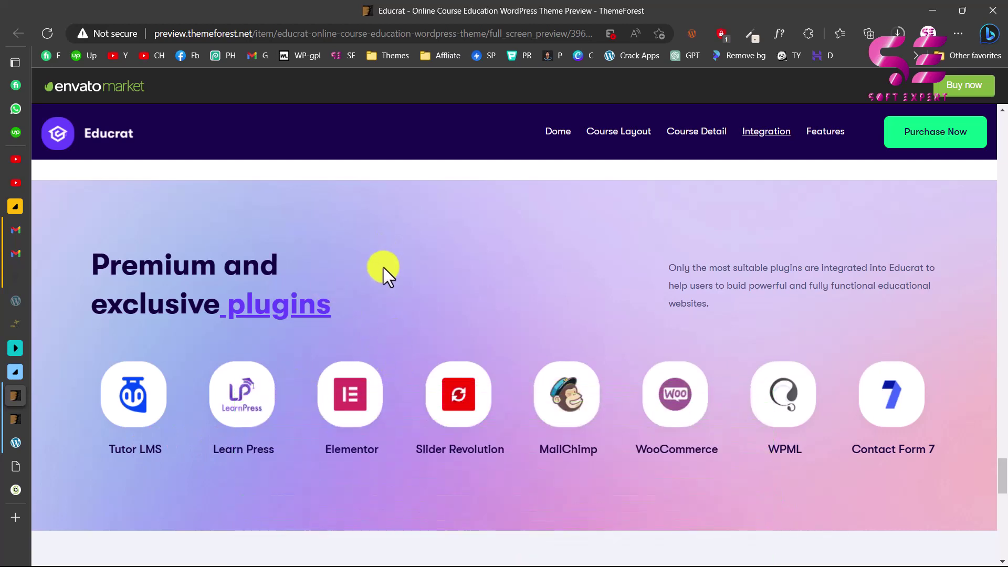
left_click_drag(999, 470, 1003, 507)
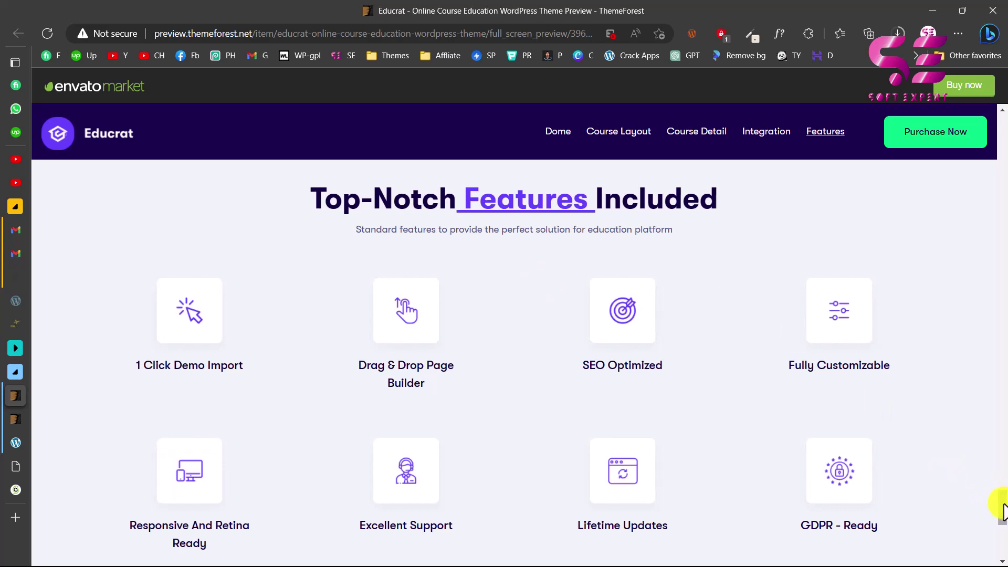
Return to the homepage demos, look over the available designs and open the Tutor LMS version of Home 2
left_click_drag(1002, 507, 1000, 247)
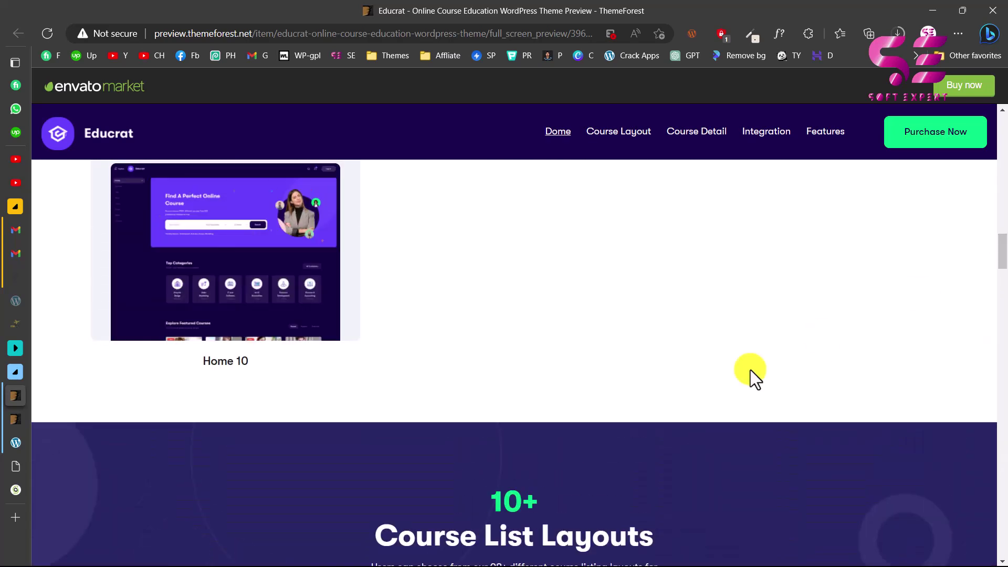
scroll(751, 370, "up", 3)
scroll(750, 370, "up", 3)
scroll(751, 370, "down", 8)
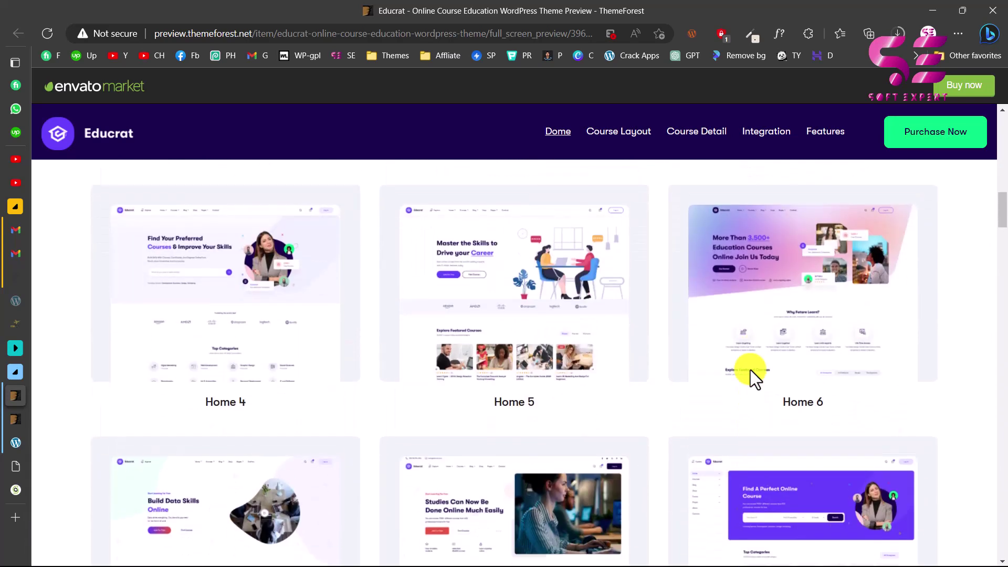
scroll(750, 370, "down", 2)
scroll(750, 370, "up", 4)
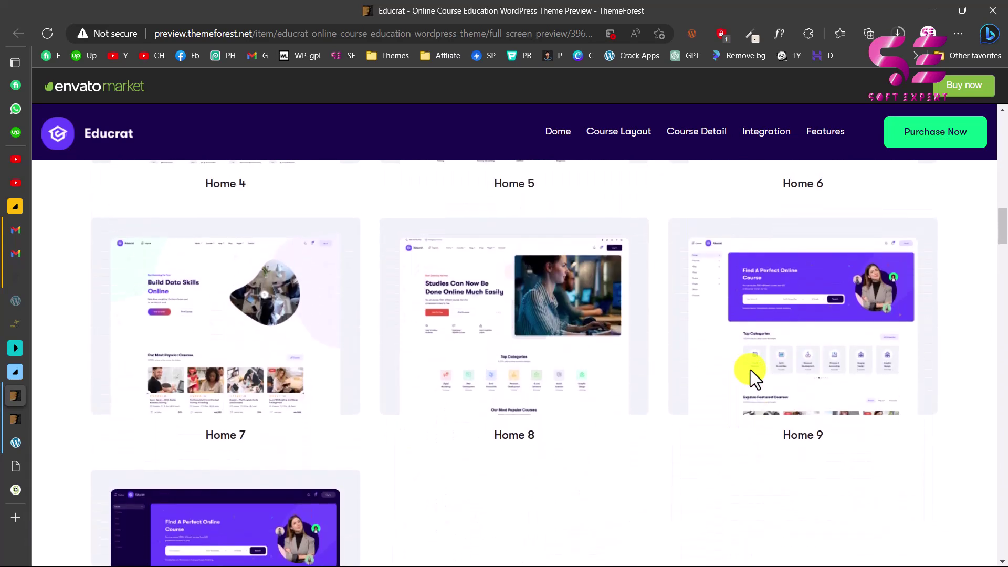
scroll(750, 369, "up", 8)
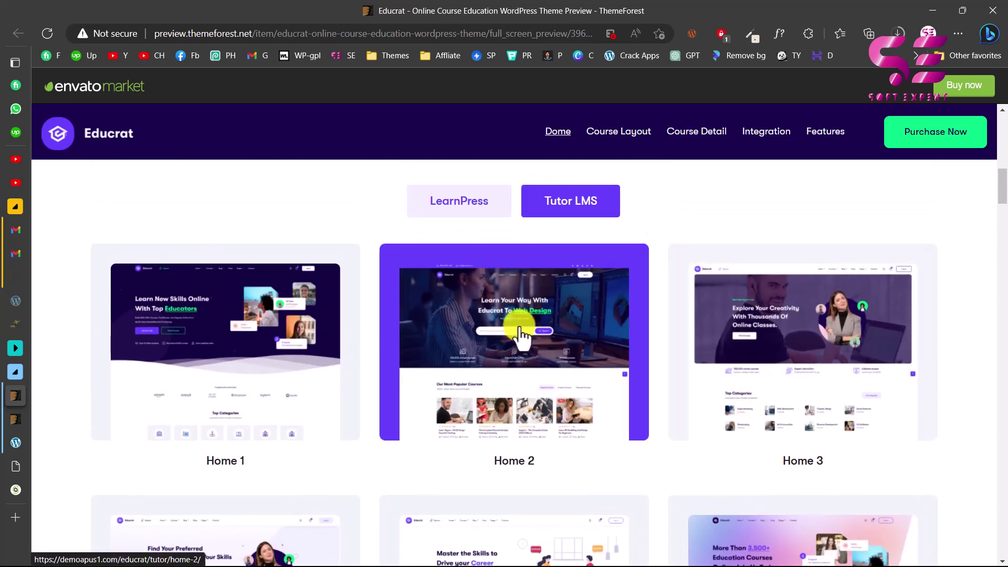
left_click(507, 358)
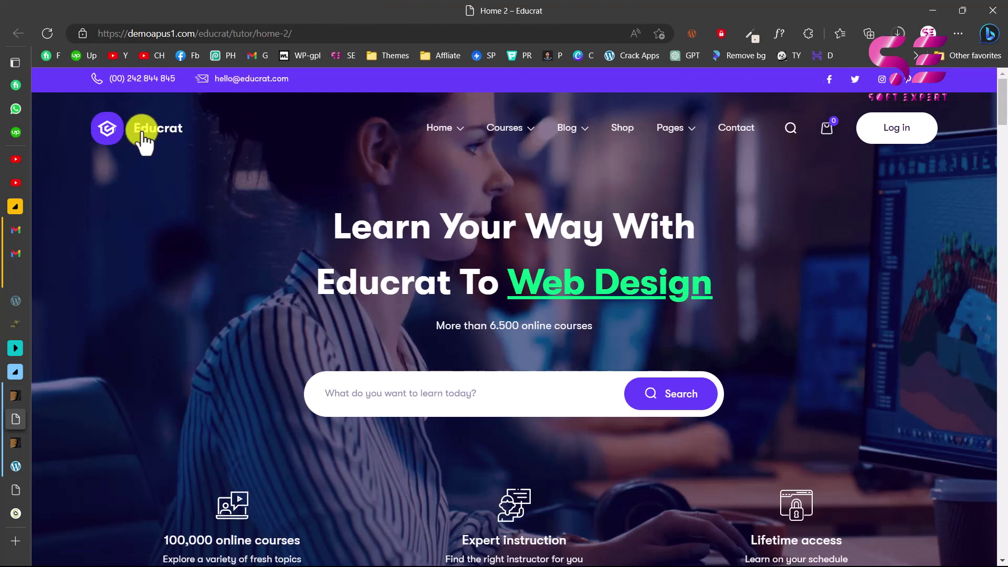
Inspect the Home, Courses, Blog and Pages entries in the demo site's main navigation
mouse_move(443, 133)
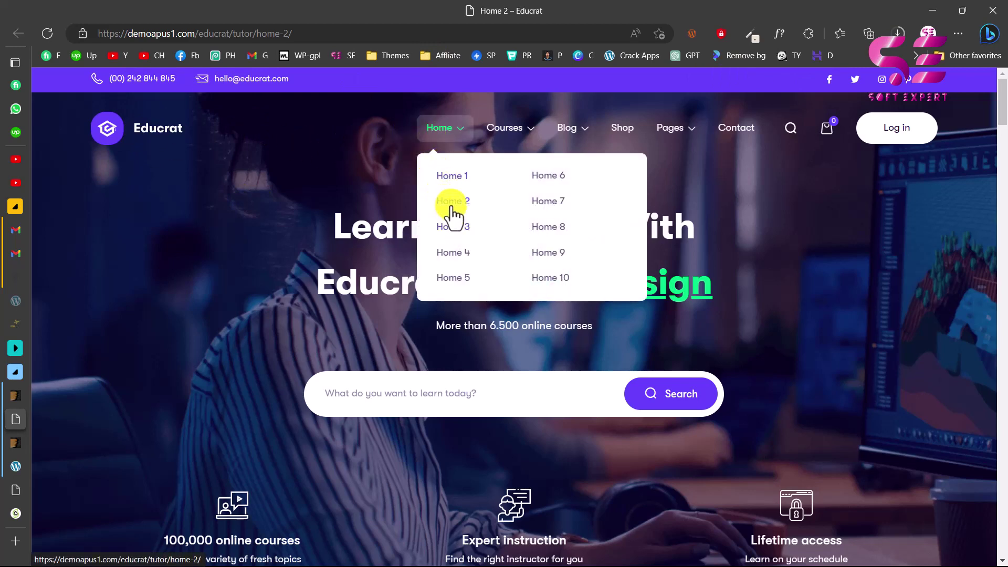
mouse_move(506, 138)
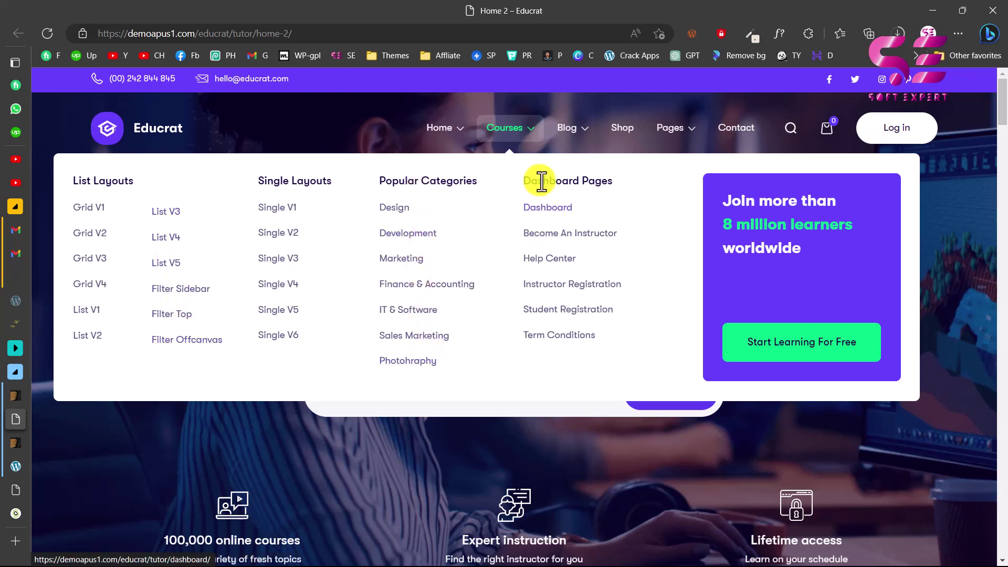
mouse_move(575, 130)
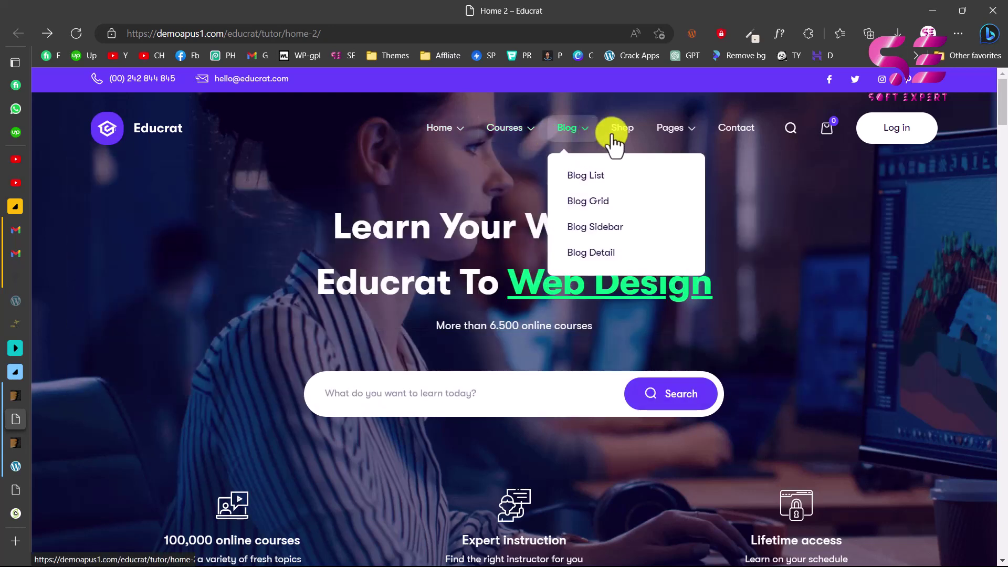
mouse_move(676, 135)
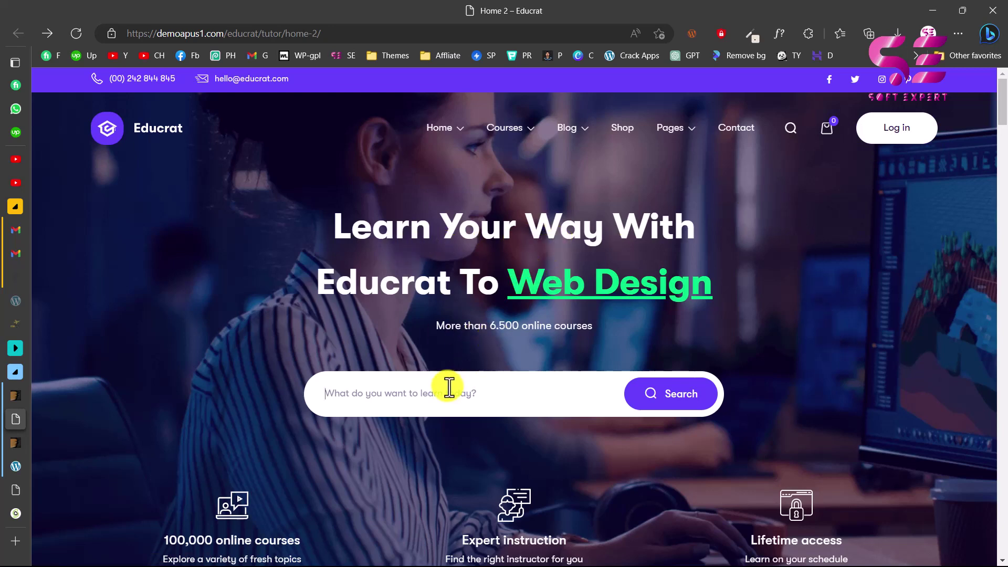
Go through the Home 2 demo to Our Most Popular Courses and switch its filter to Graphic Design, then Development
scroll(829, 430, "down", 1)
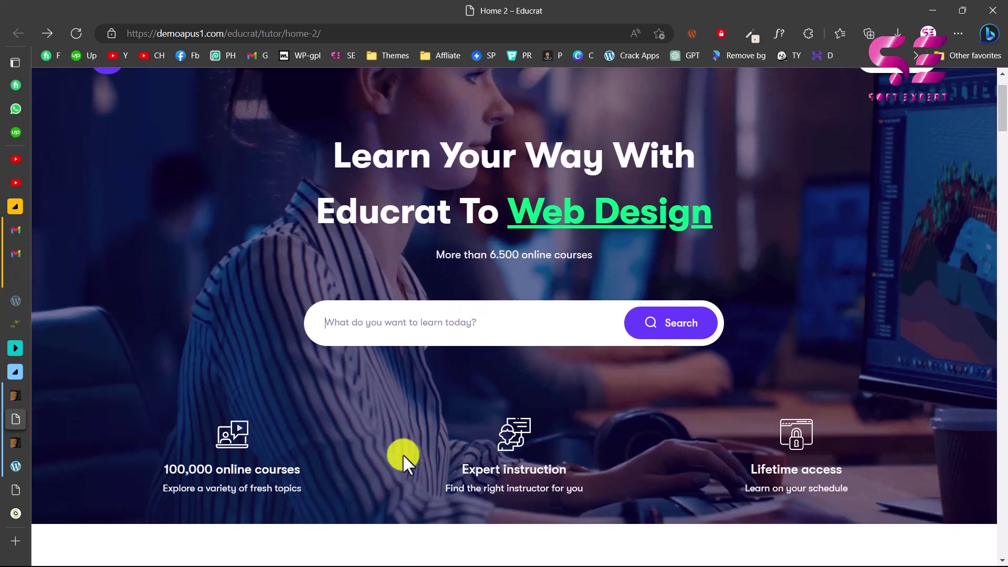
left_click_drag(999, 112, 1002, 164)
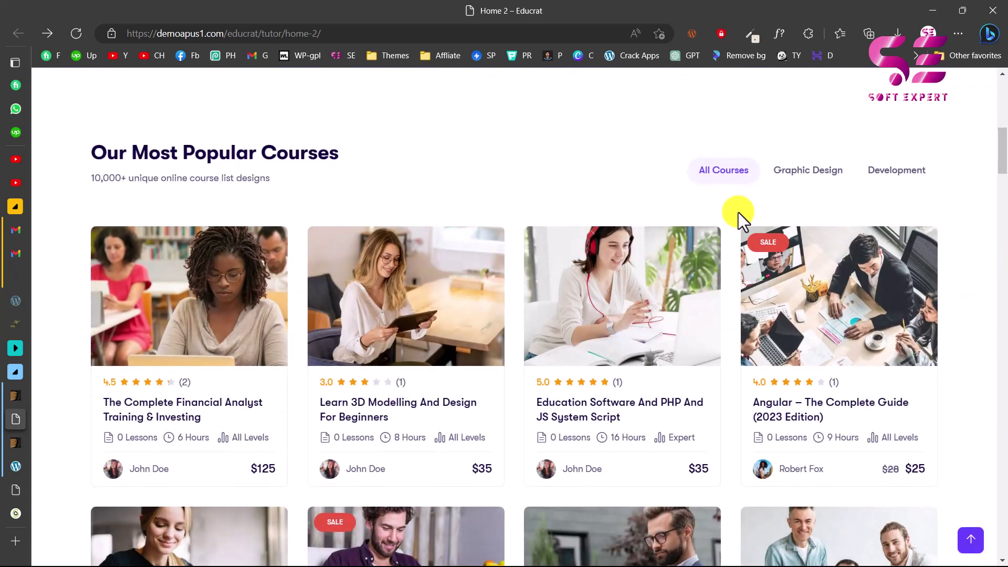
scroll(738, 212, "down", 1)
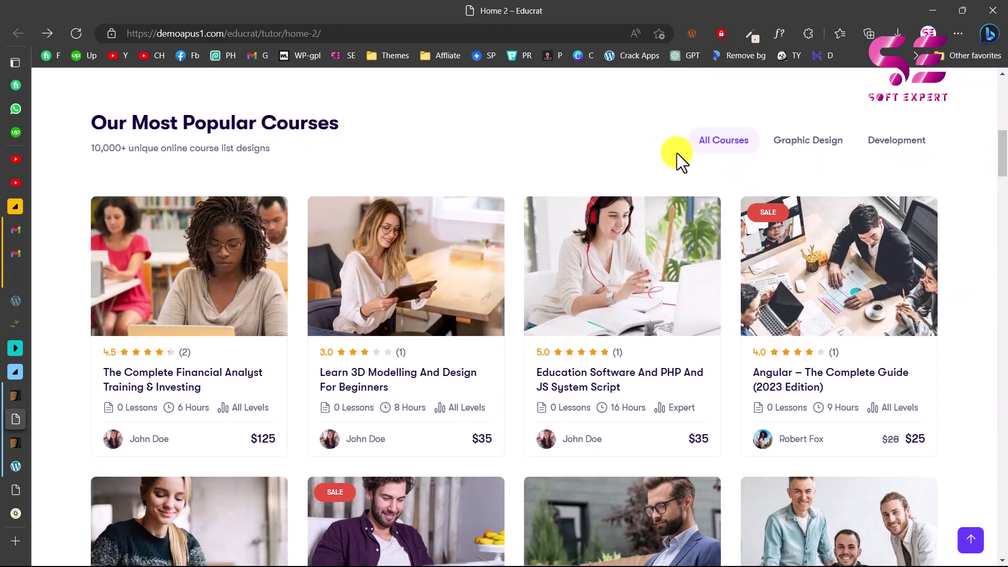
left_click(797, 153)
left_click(882, 152)
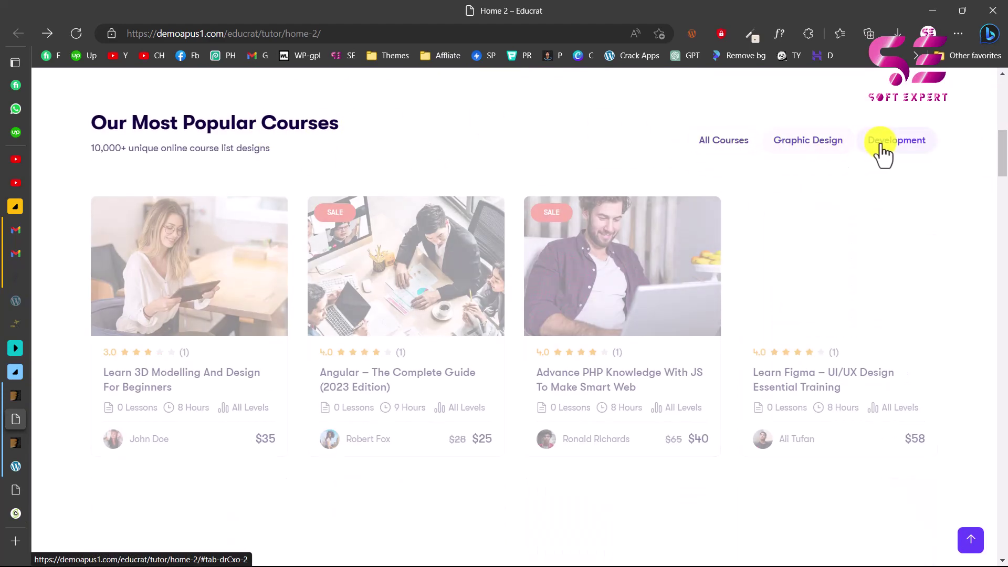
Reset the popular courses filter to All Courses, look at the online learning section and advance the Upcoming Events carousel to its third slide
left_click(749, 151)
left_click_drag(1000, 155, 1003, 274)
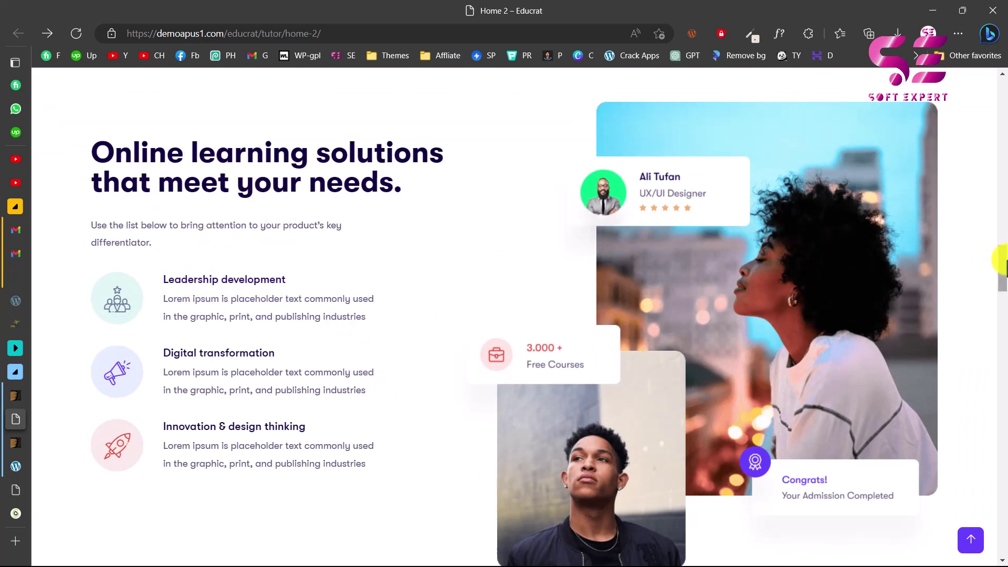
left_click_drag(1002, 270, 1003, 320)
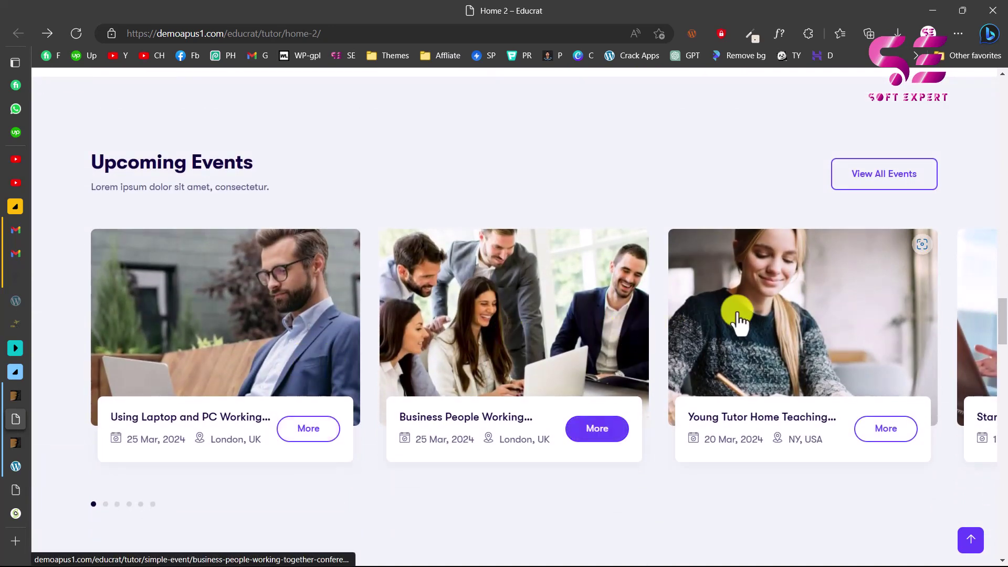
left_click(117, 504)
Review the Home 2 demo's Top Categories, Top Instructors, Become an Instructor, Become a Student, trusted brands and footer sections
left_click_drag(1002, 326, 1001, 367)
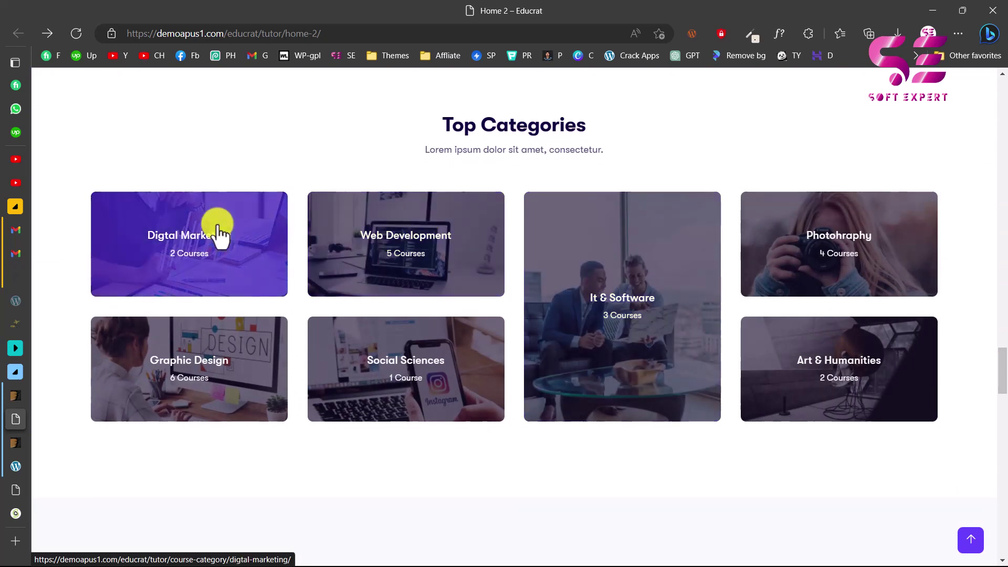
left_click_drag(1001, 374, 1000, 415)
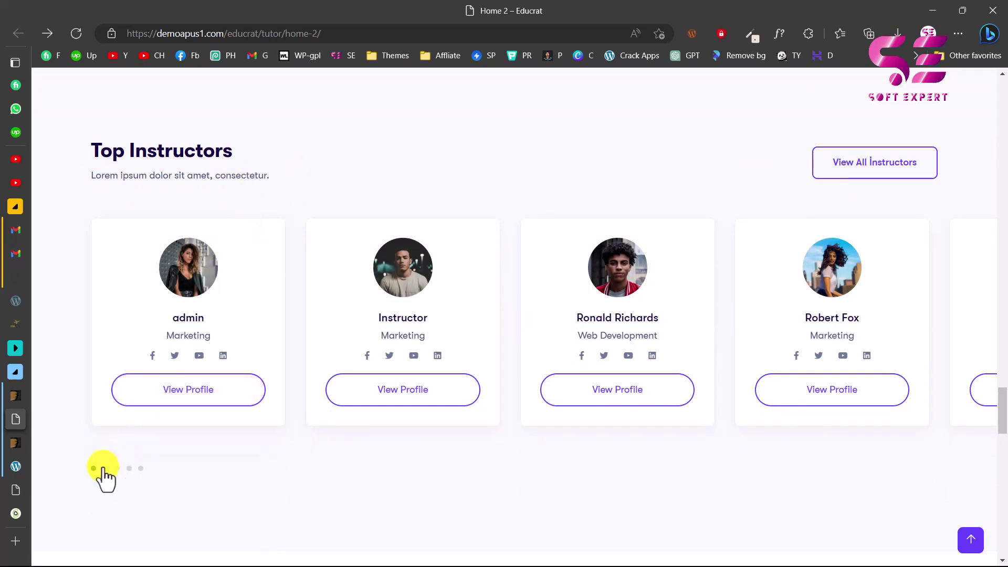
left_click_drag(1001, 410, 1003, 462)
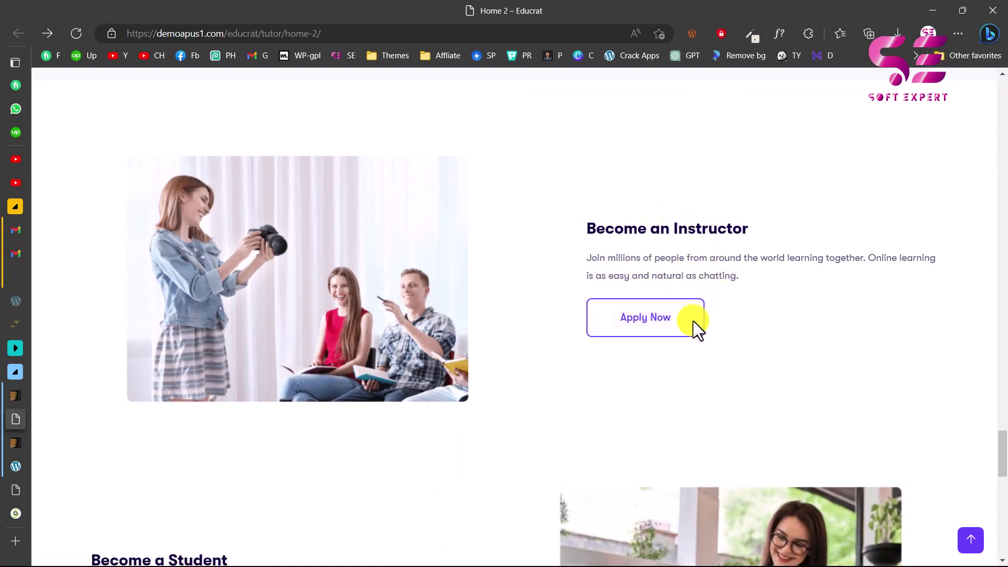
left_click_drag(1003, 446, 1003, 474)
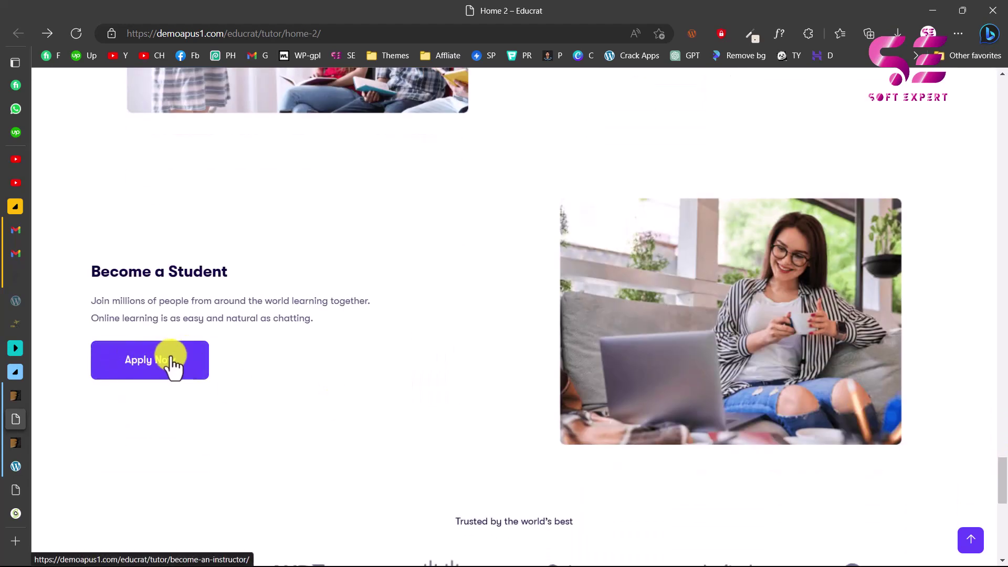
scroll(823, 426, "down", 6)
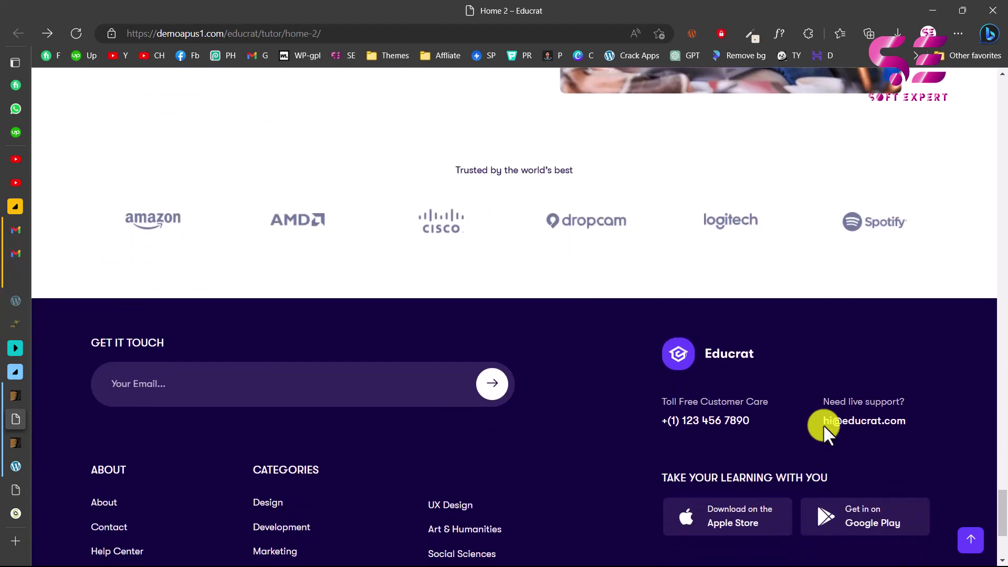
scroll(611, 223, "down", 3)
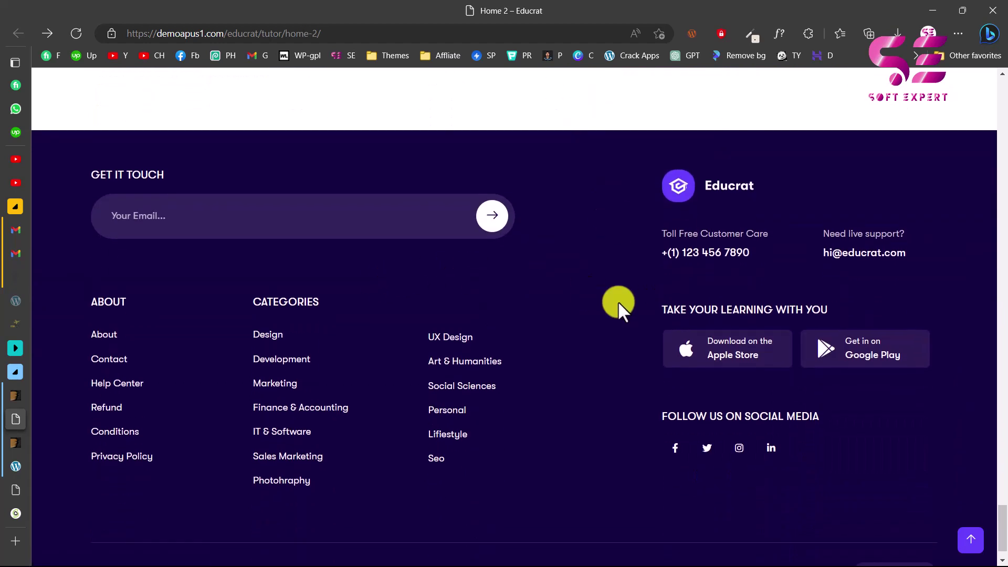
scroll(618, 300, "up", 1)
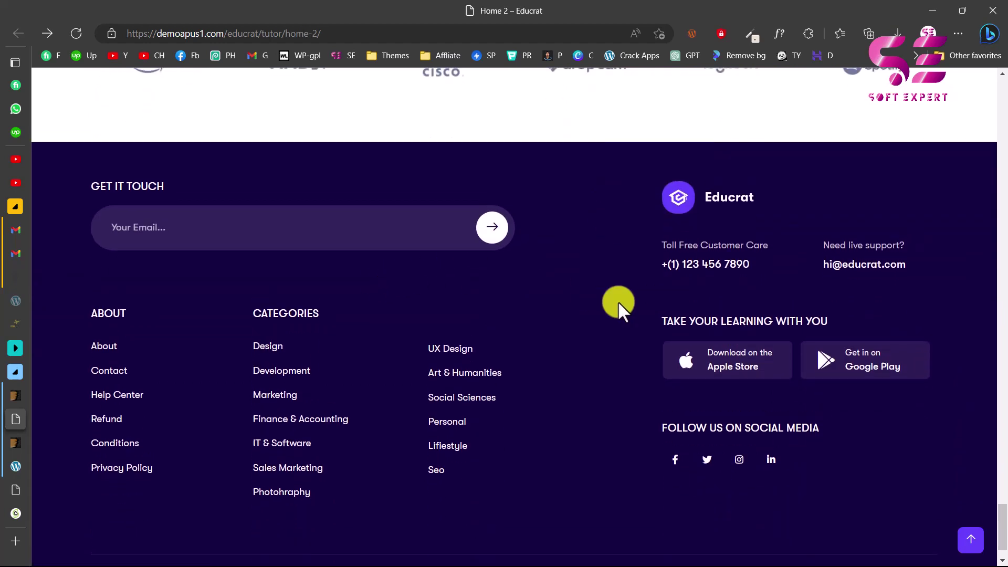
Return to the start of the Home 2 demo and look over its hero and Our Most Popular Courses sections again
left_click(968, 541)
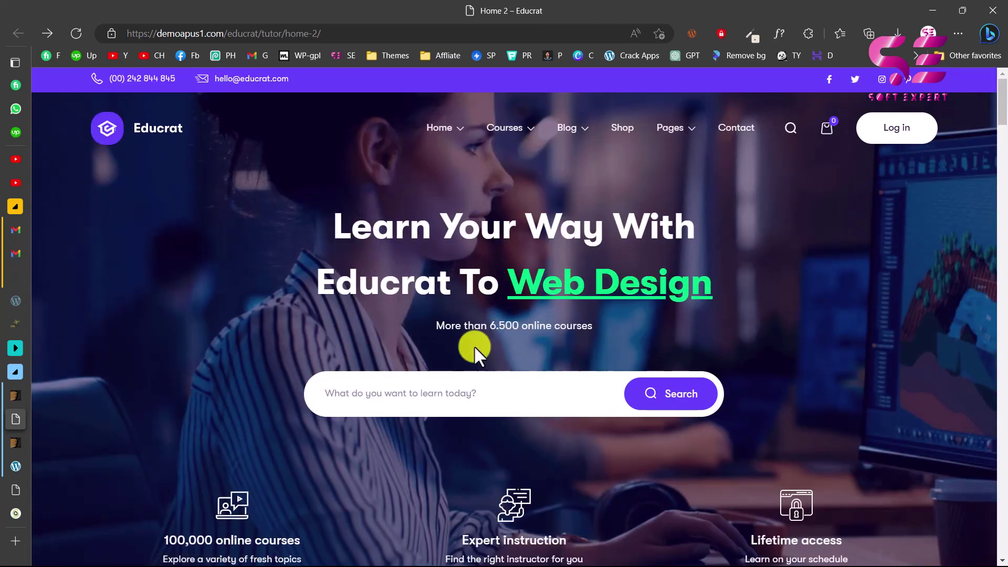
scroll(474, 346, "down", 5)
scroll(687, 310, "down", 4)
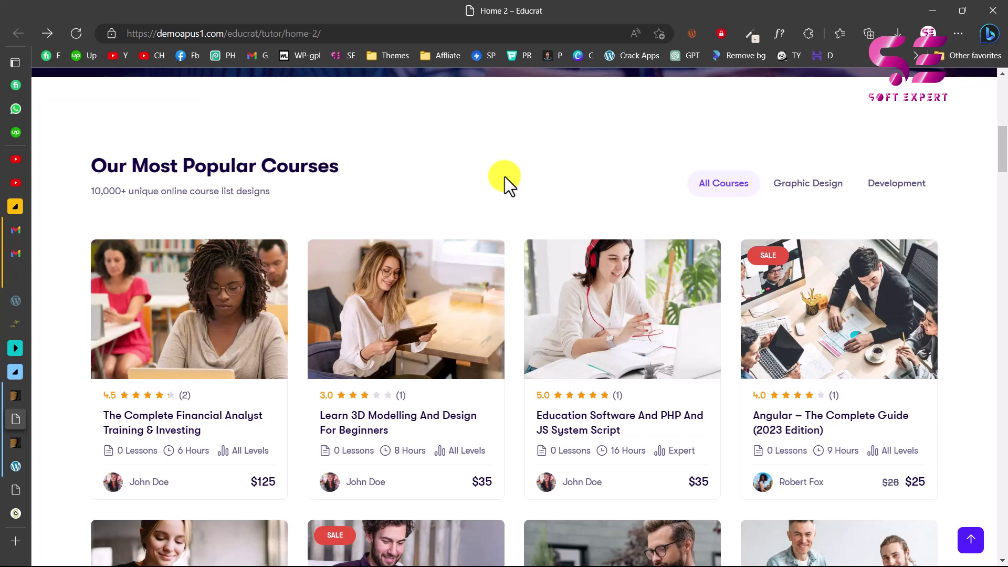
scroll(505, 176, "up", 1)
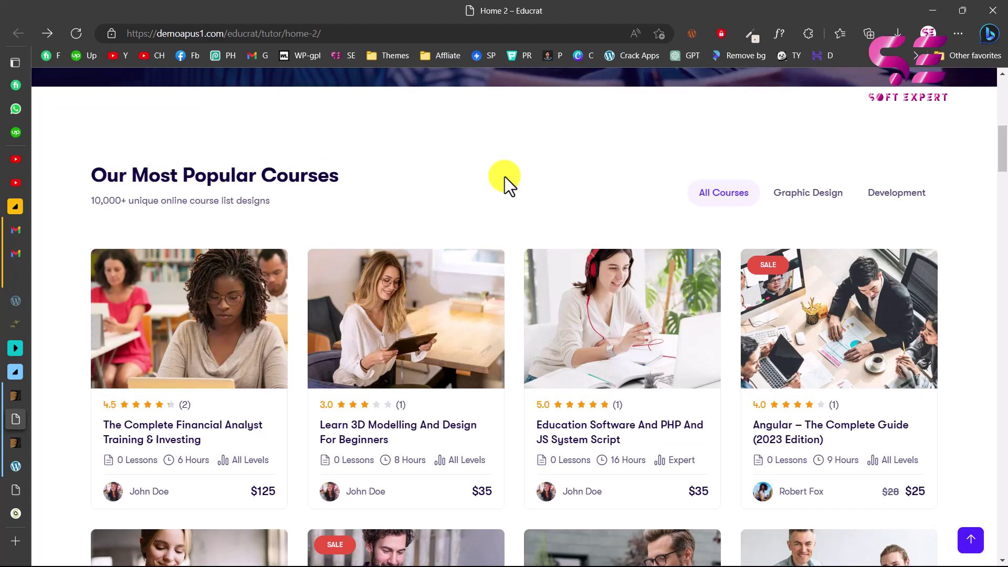
scroll(505, 177, "up", 10)
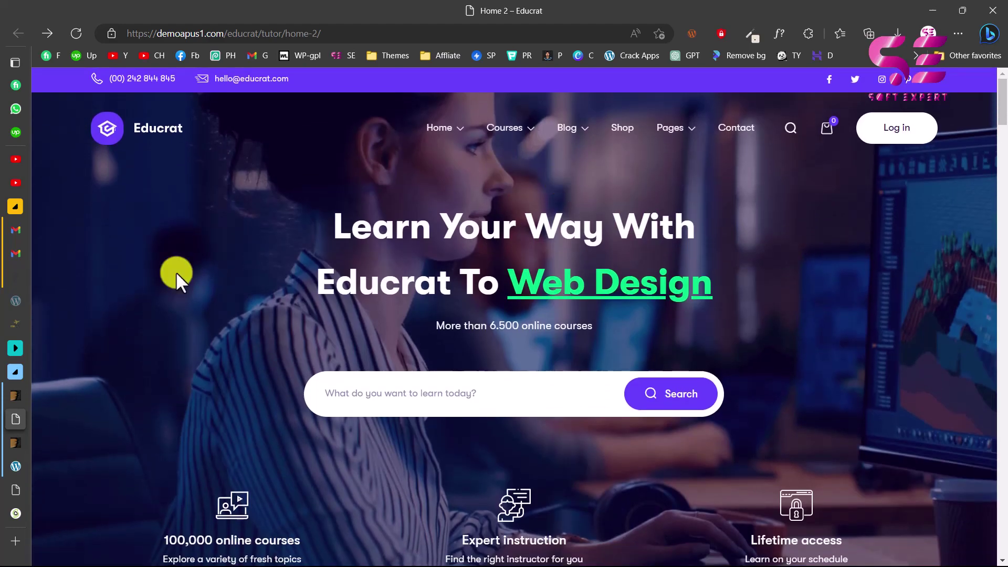
Switch to the Educrat item page on ThemeForest and add the theme to the cart with the Regular License and 6 months support
left_click(15, 435)
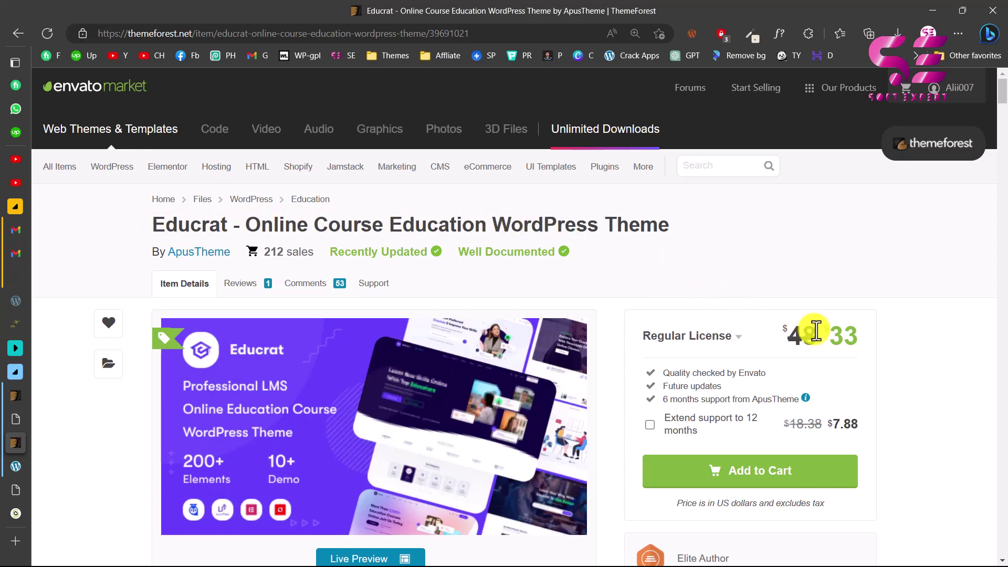
mouse_move(999, 97)
left_mouse_down()
mouse_move(996, 139)
mouse_move(1000, 92)
left_mouse_up()
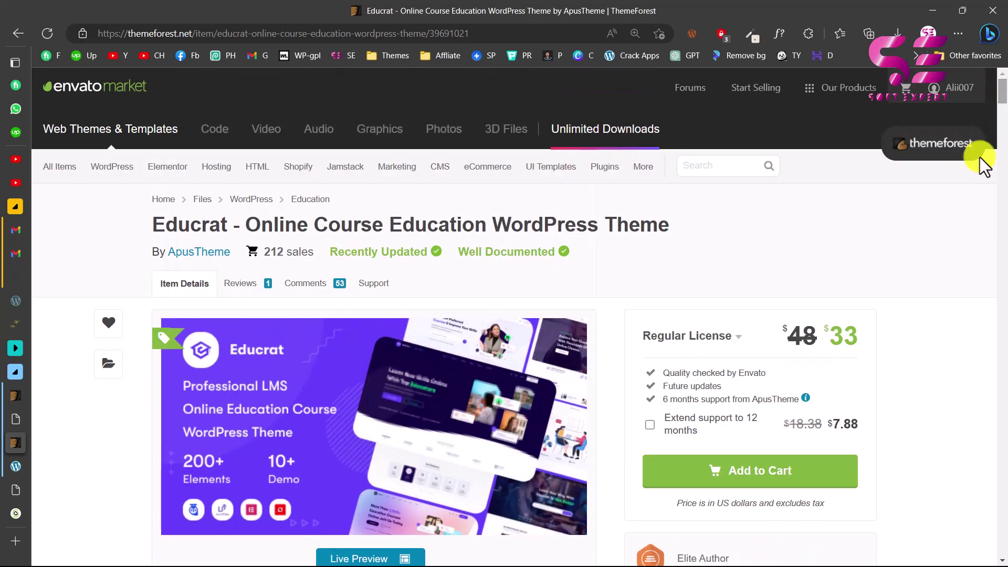
left_click(756, 474)
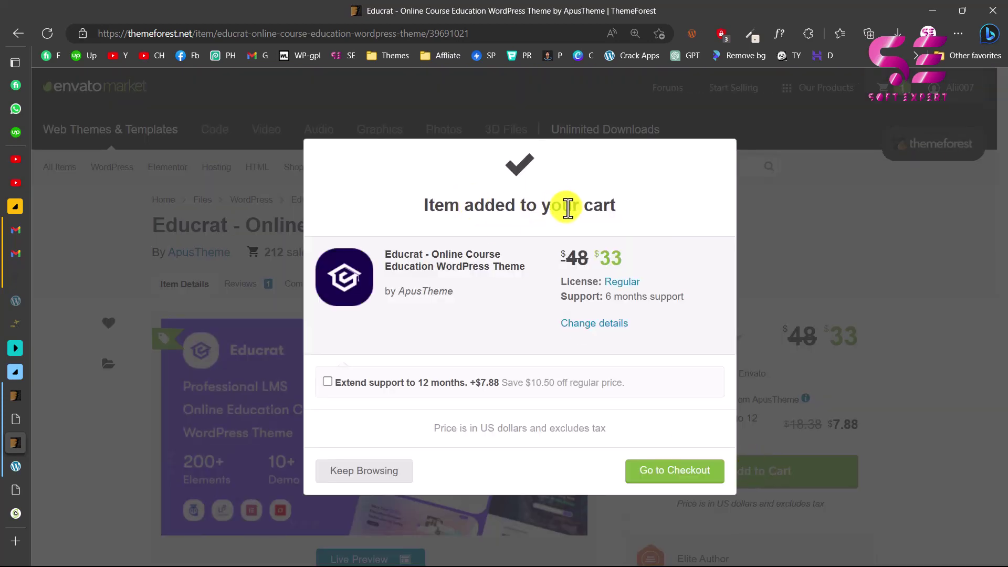
Proceed to checkout with the Educrat theme, review the order and submit the secure payment
left_click(657, 474)
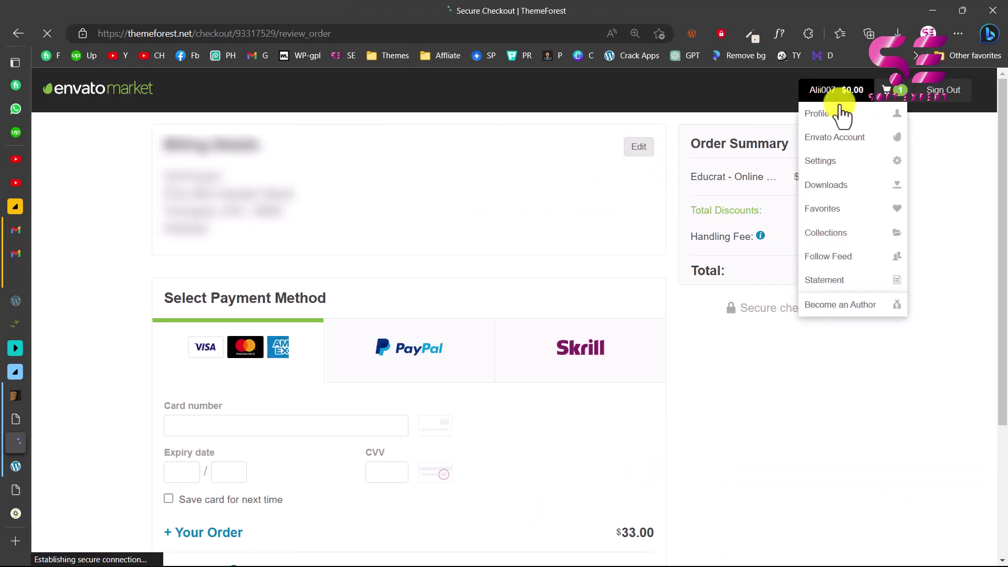
scroll(301, 123, "down", 3)
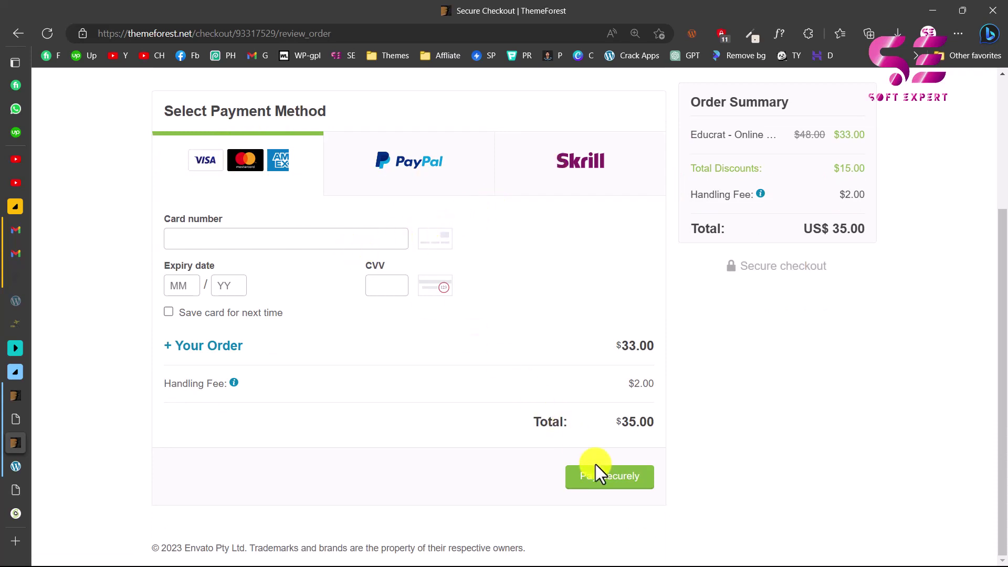
left_click(619, 516)
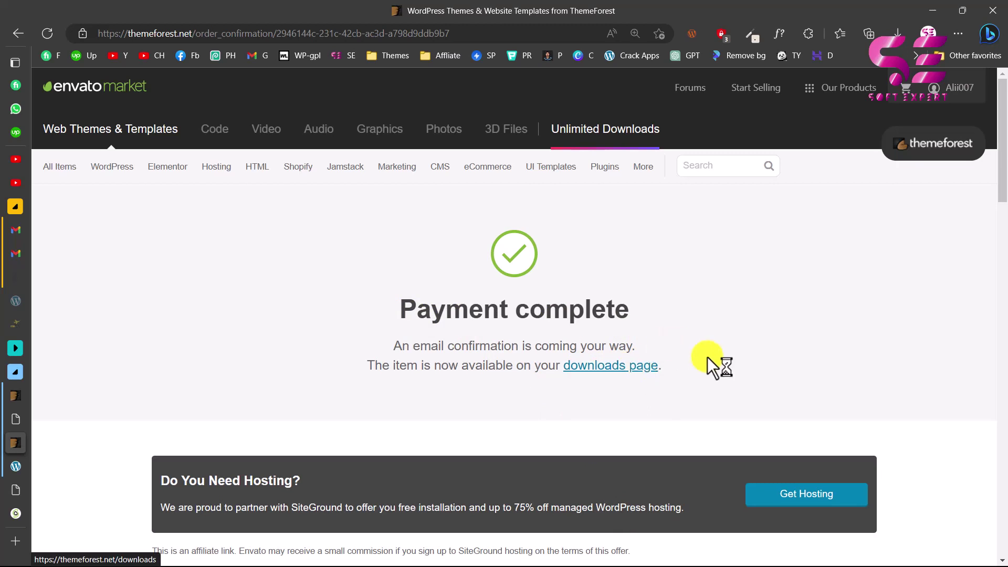
Download the purchased Educrat theme from the order, and its license certificate and purchase code as PDF from the ThemeForest downloads page
scroll(710, 362, "down", 4)
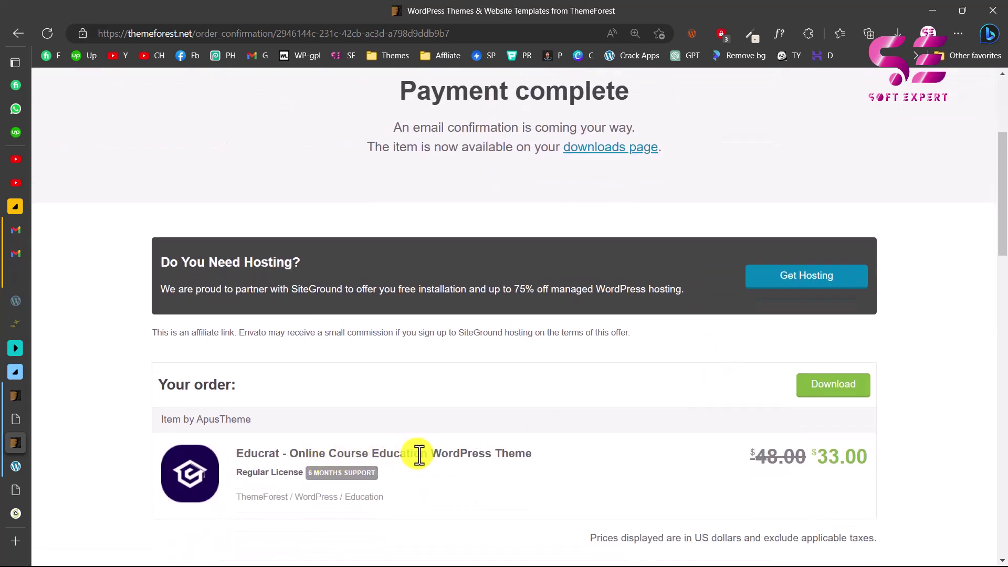
left_click(832, 389)
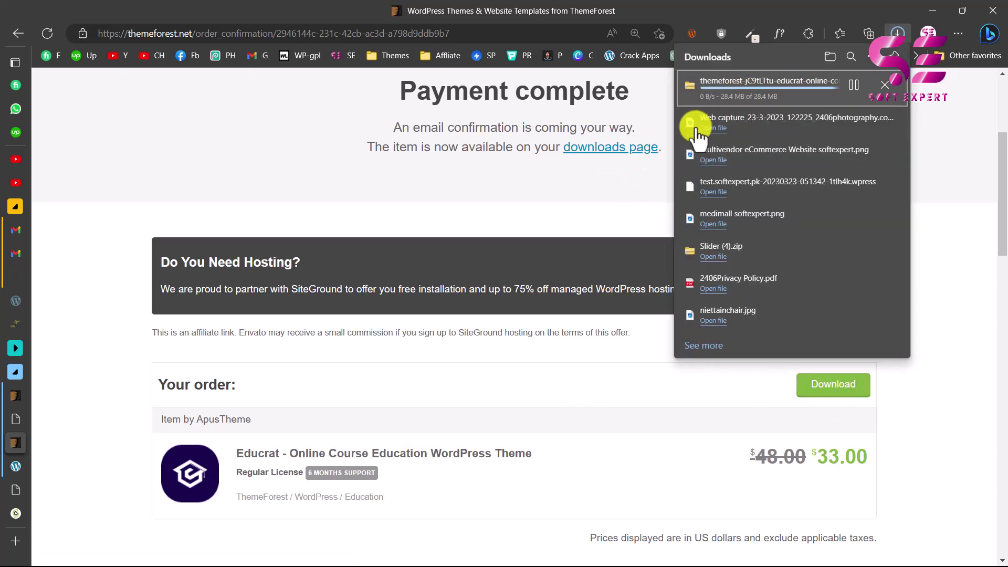
left_click(585, 151)
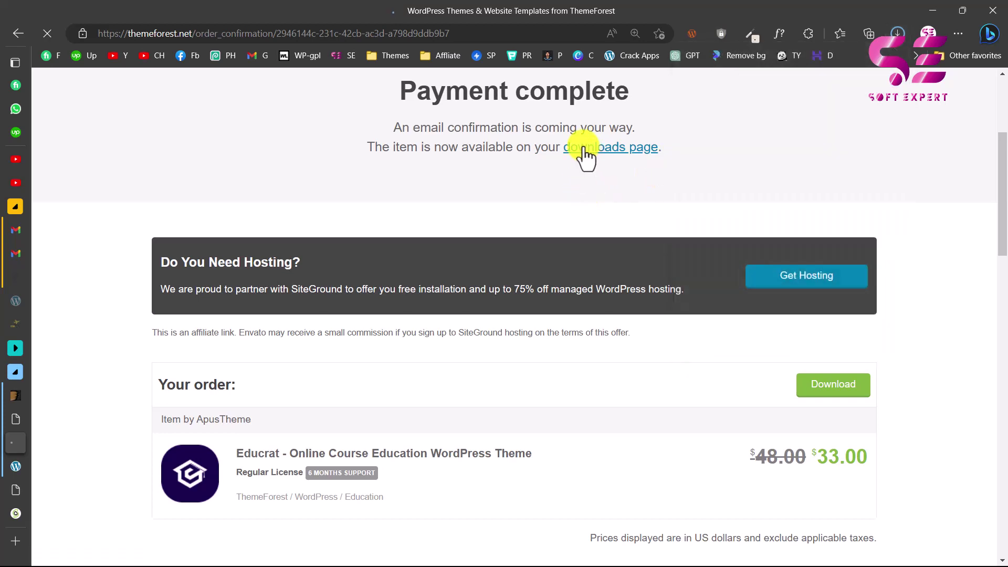
scroll(450, 467, "down", 1)
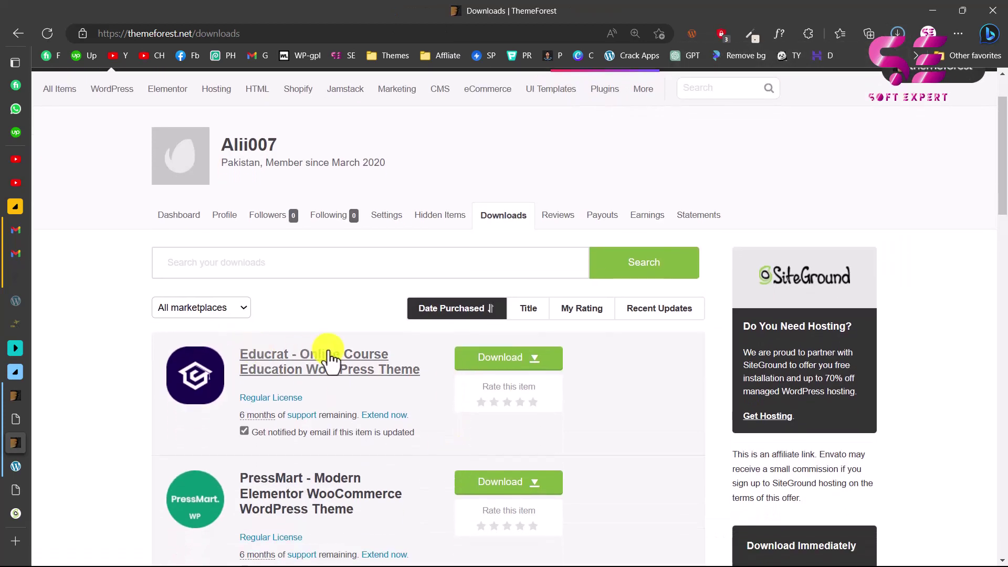
left_click(538, 361)
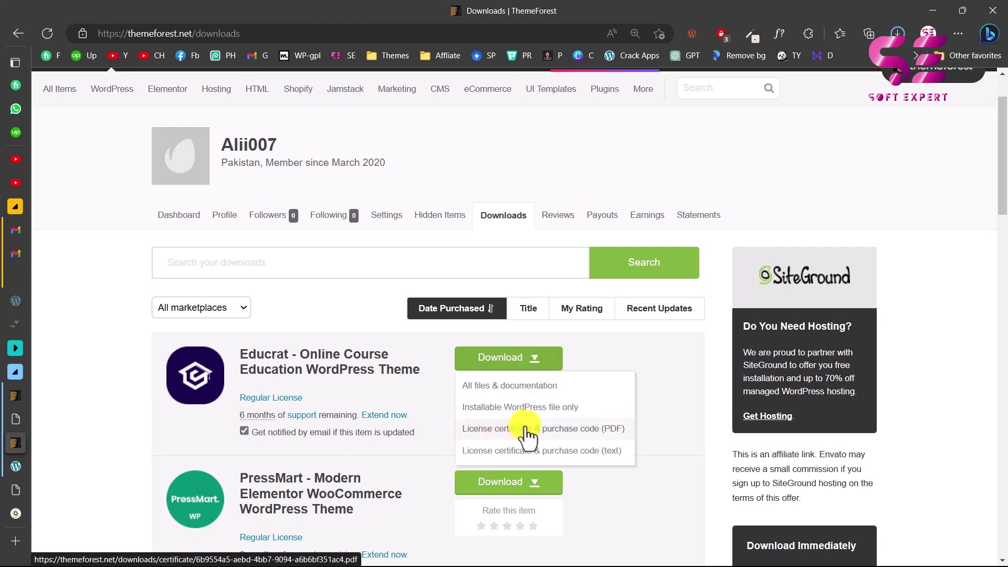
left_click(555, 429)
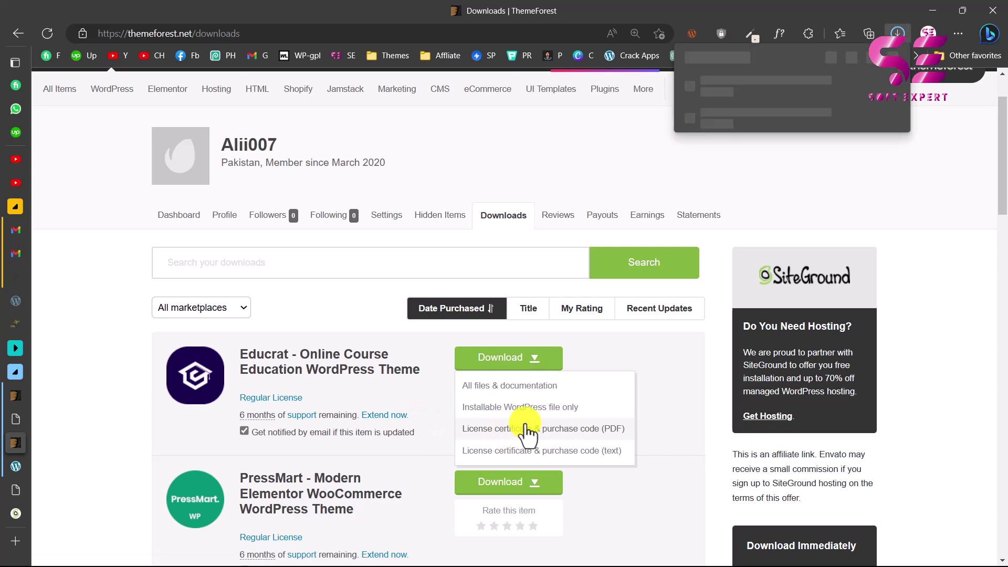
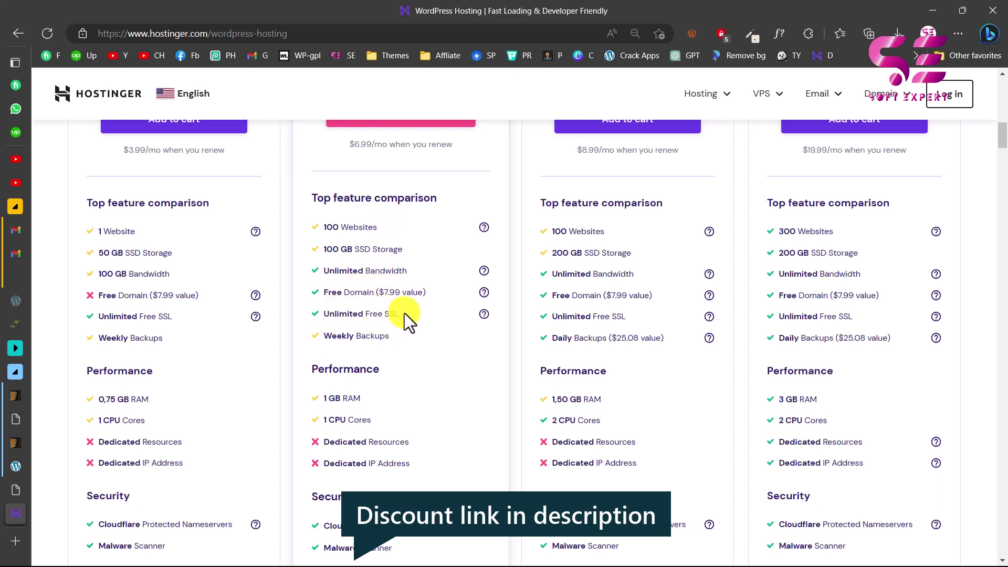
Compare Hostinger's WordPress hosting plans and add the WordPress Starter plan to the cart
scroll(406, 314, "up", 1)
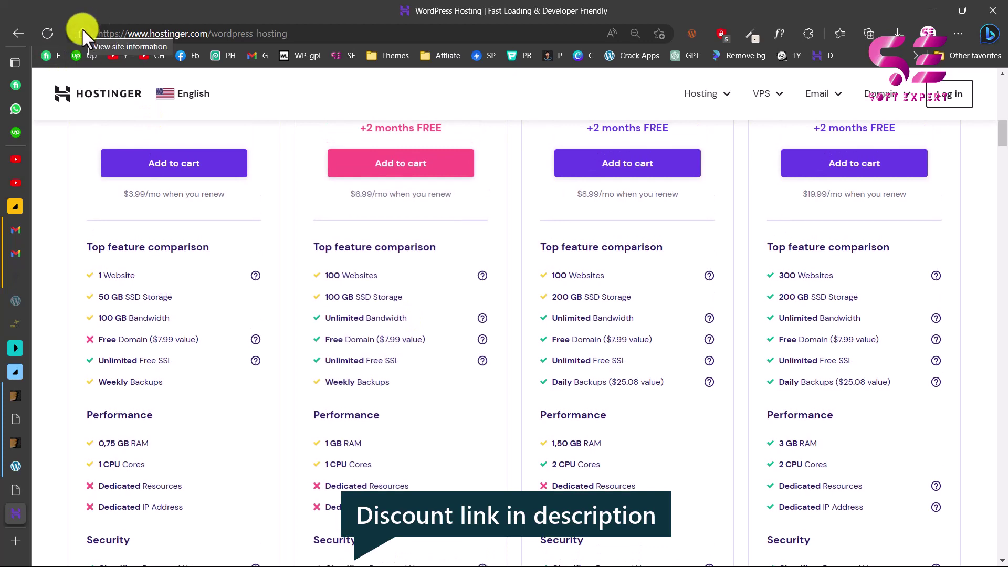
scroll(335, 226, "up", 3)
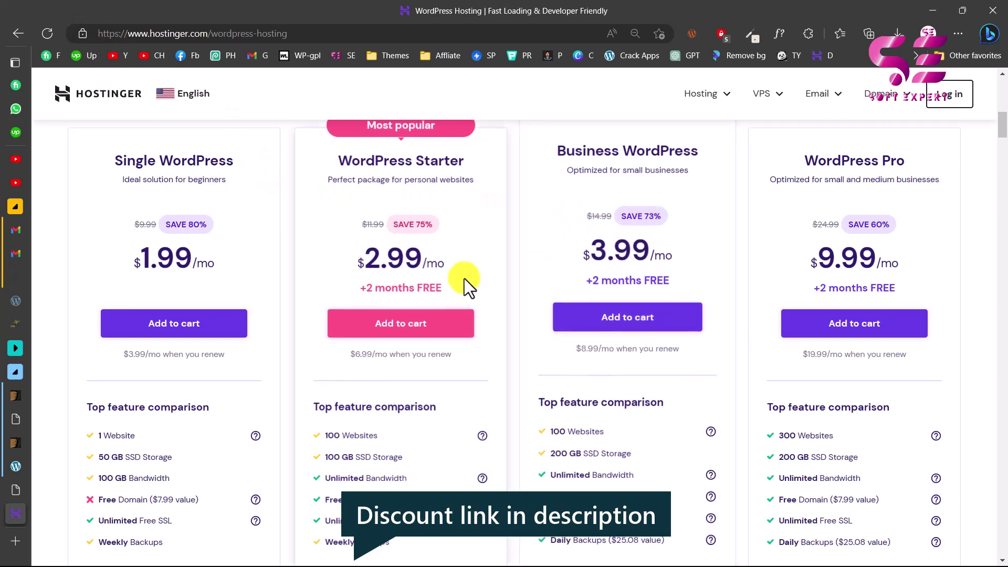
left_click(388, 317)
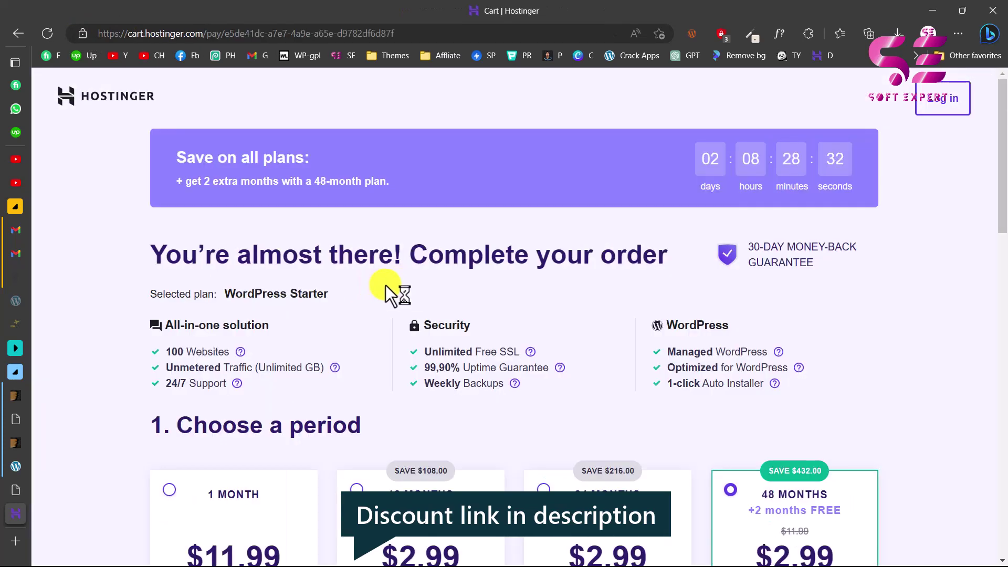
Review the WordPress Starter order's period choices, account creation options, payment methods and 48-month price, highlighting the discounted amount
scroll(385, 286, "down", 4)
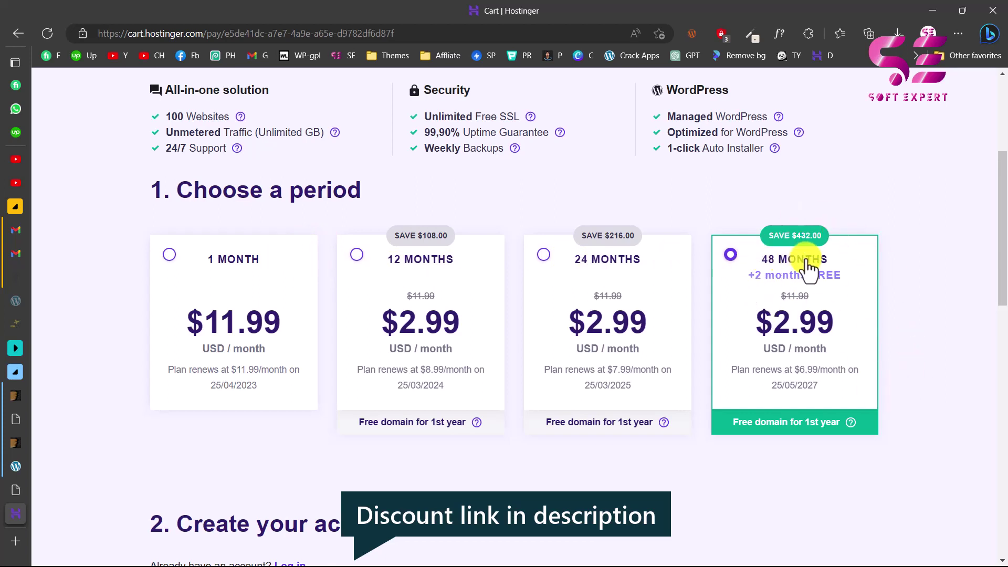
scroll(916, 367, "down", 10)
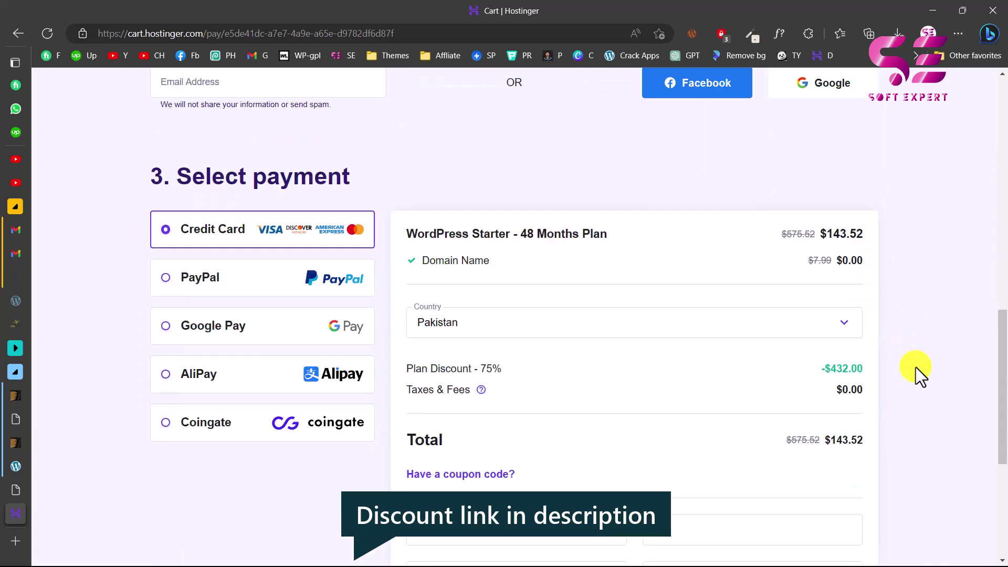
scroll(546, 198, "up", 1)
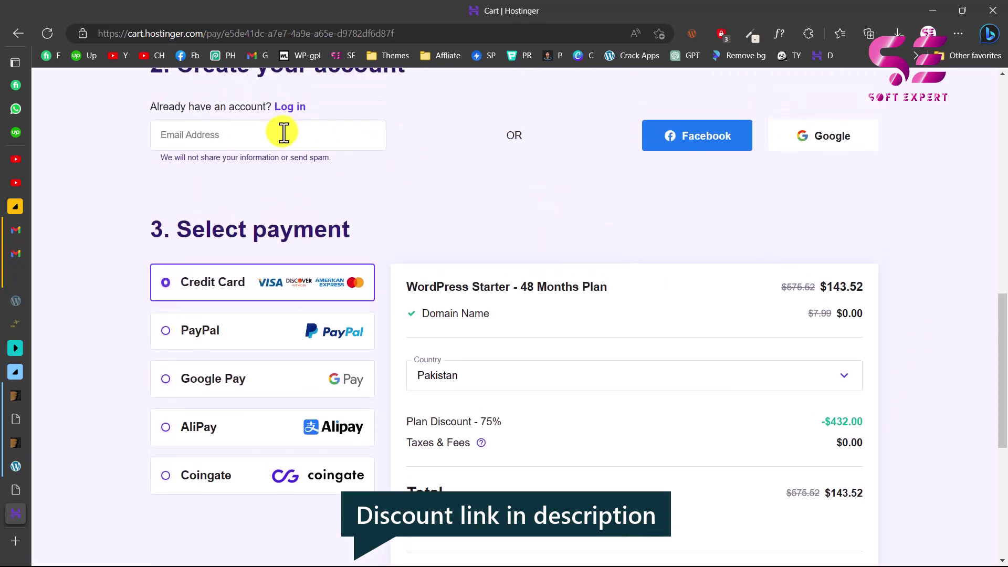
scroll(420, 157, "up", 1)
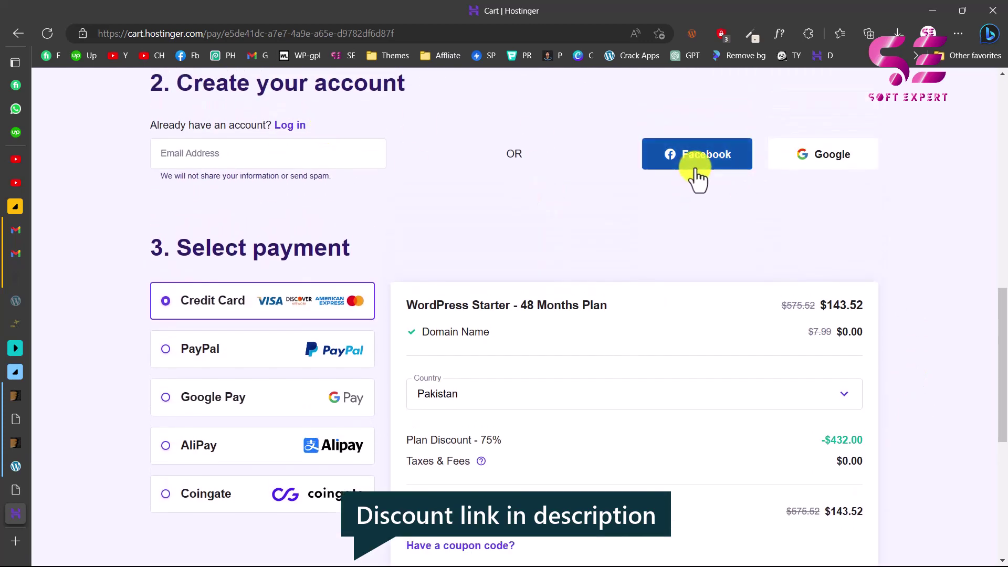
scroll(615, 216, "down", 2)
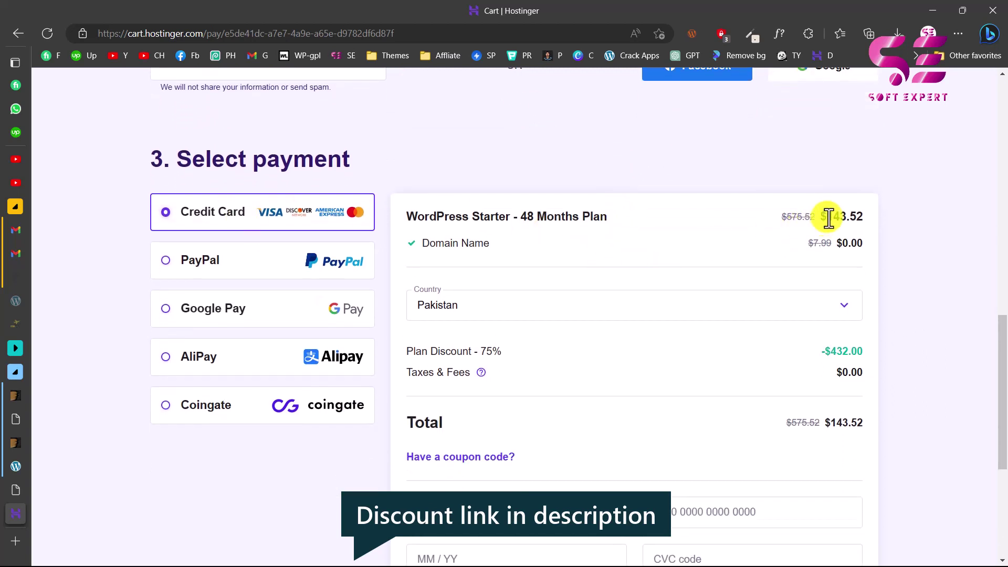
left_click_drag(820, 217, 850, 216)
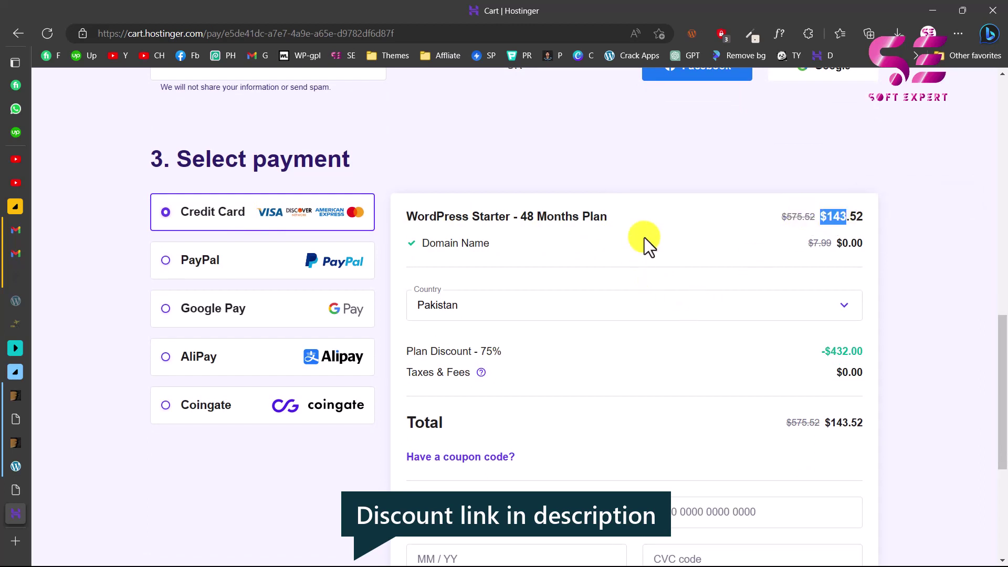
Review the order total and card payment fields at the end of the Hostinger checkout
left_click(675, 185)
scroll(769, 231, "down", 5)
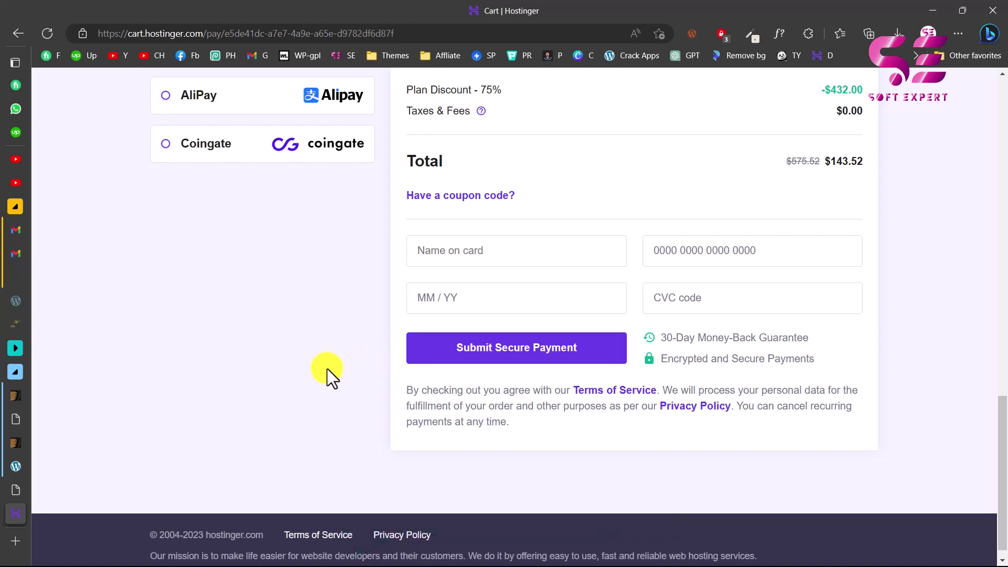
Switch to the WordPress dashboard and open the form for uploading a theme in .zip format
left_click(16, 466)
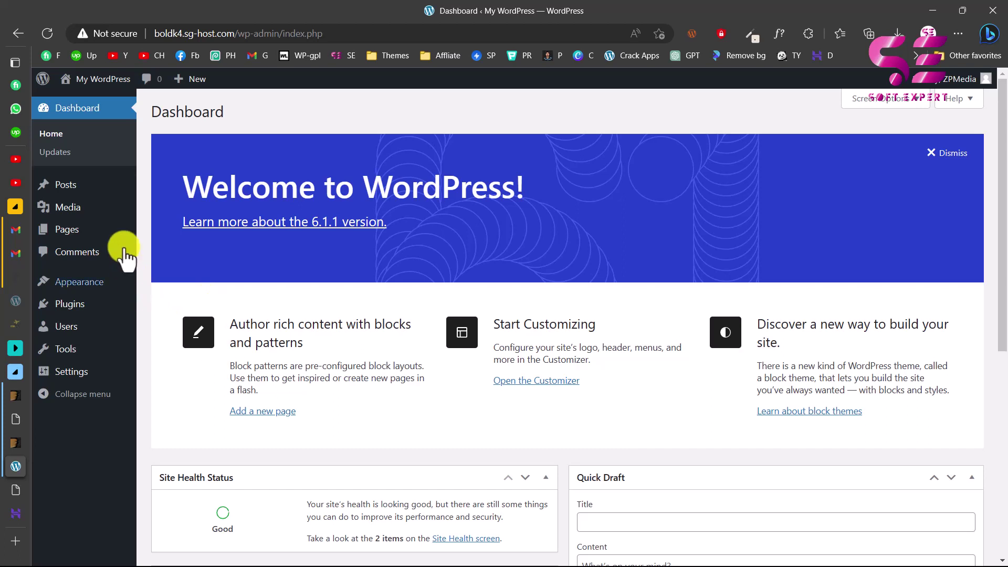
mouse_move(92, 304)
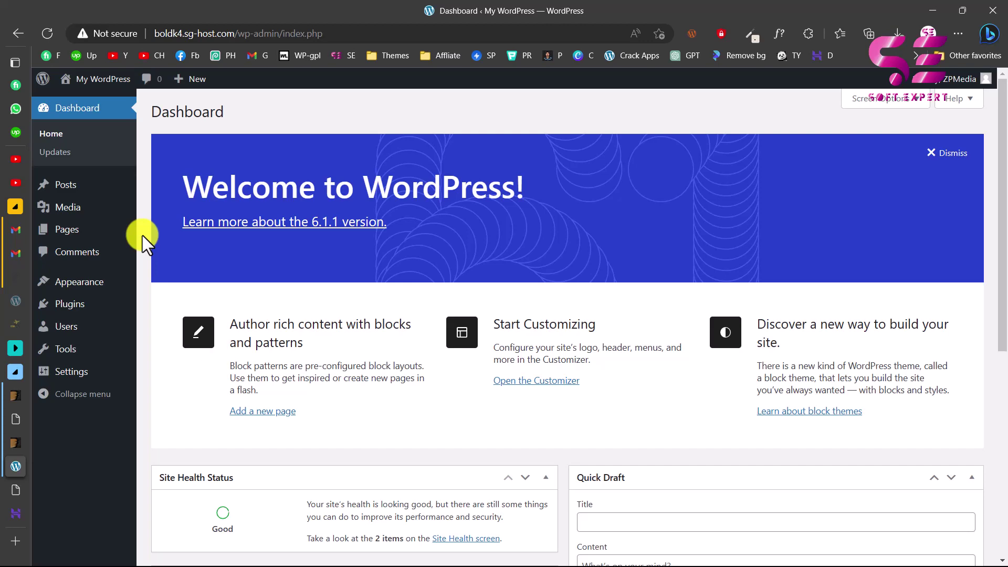
mouse_move(94, 274)
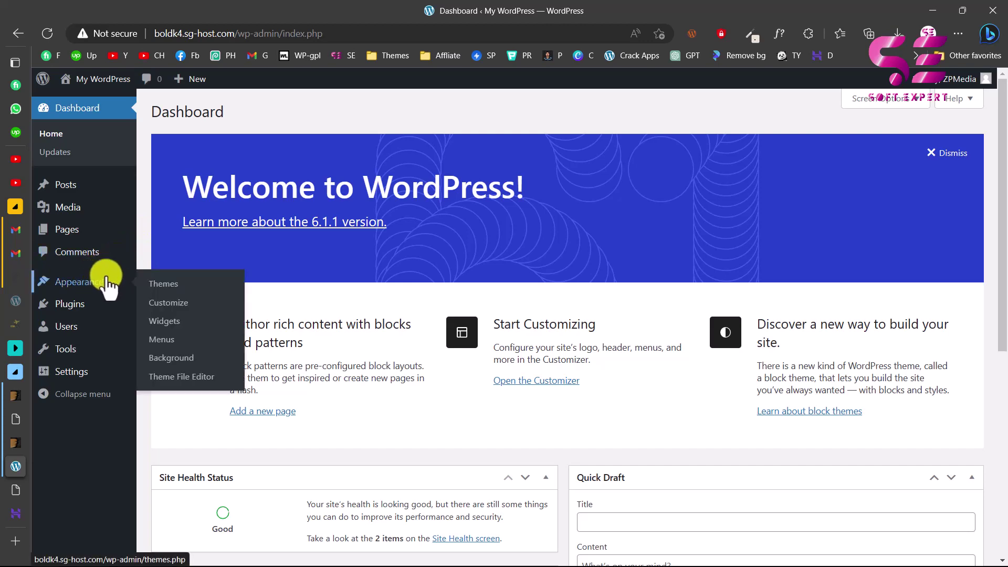
left_click(152, 285)
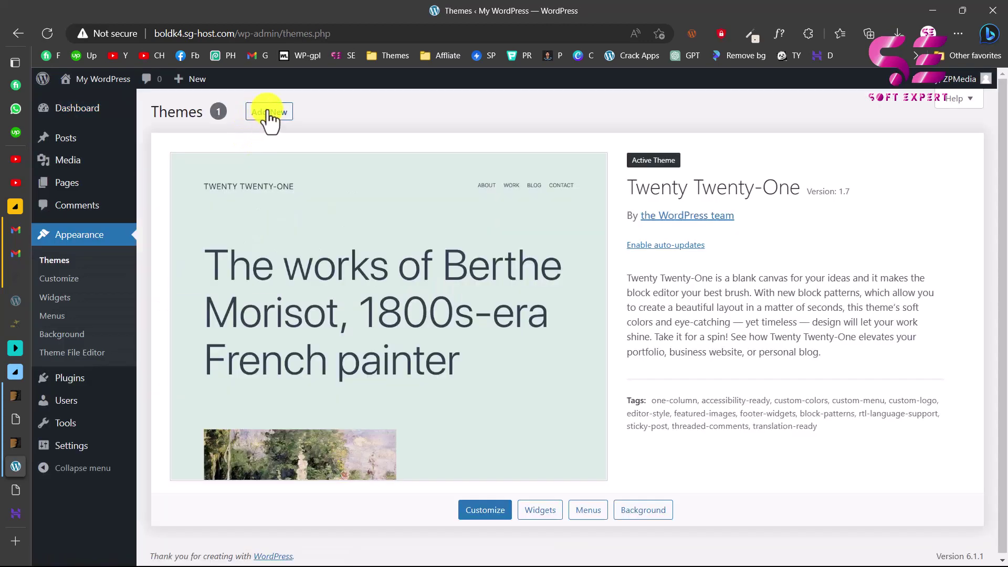
left_click(269, 113)
left_click(267, 113)
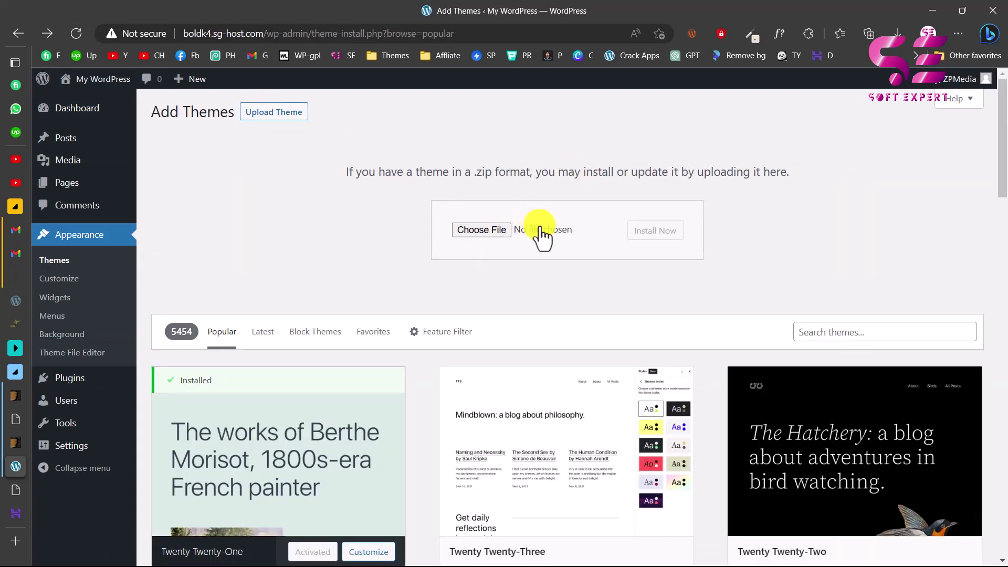
Open the downloaded Educrat package and copy educrat_theme.zip and educrat_child_theme.zip to the Desktop
left_click(896, 34)
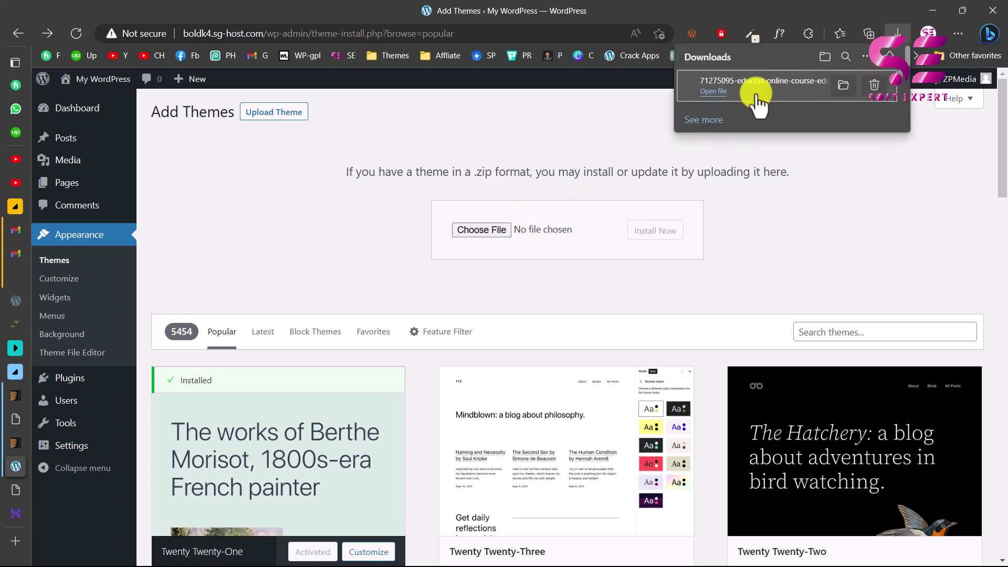
left_click(715, 118)
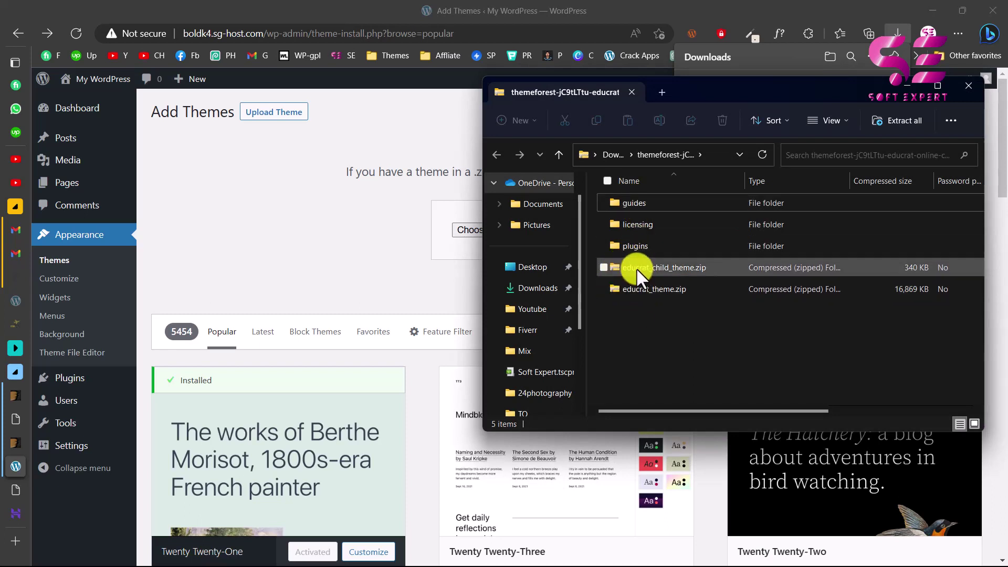
left_click_drag(645, 316, 457, 234)
Upload educrat_theme.zip from the Desktop and install it as a theme
left_click(476, 231)
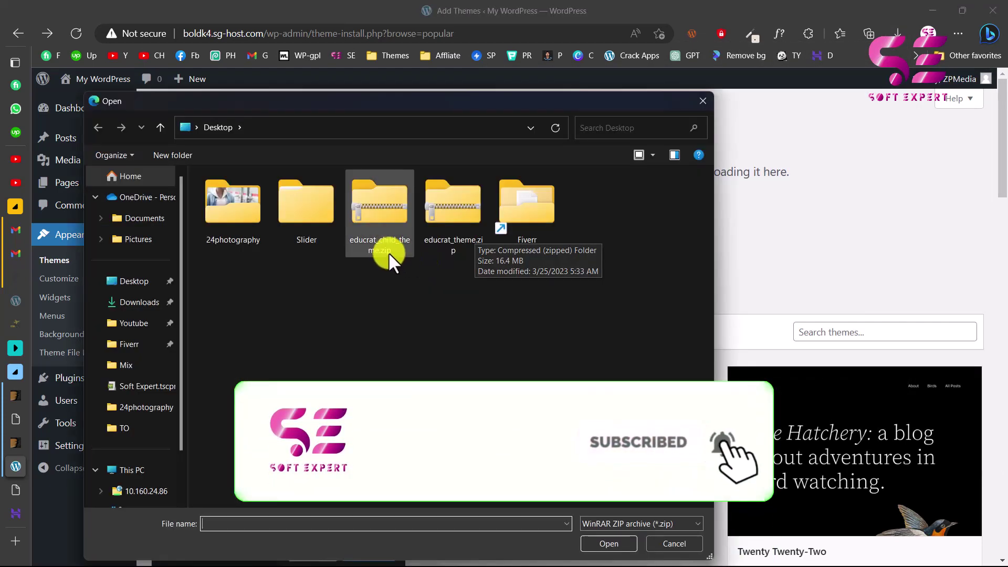
left_click(452, 231)
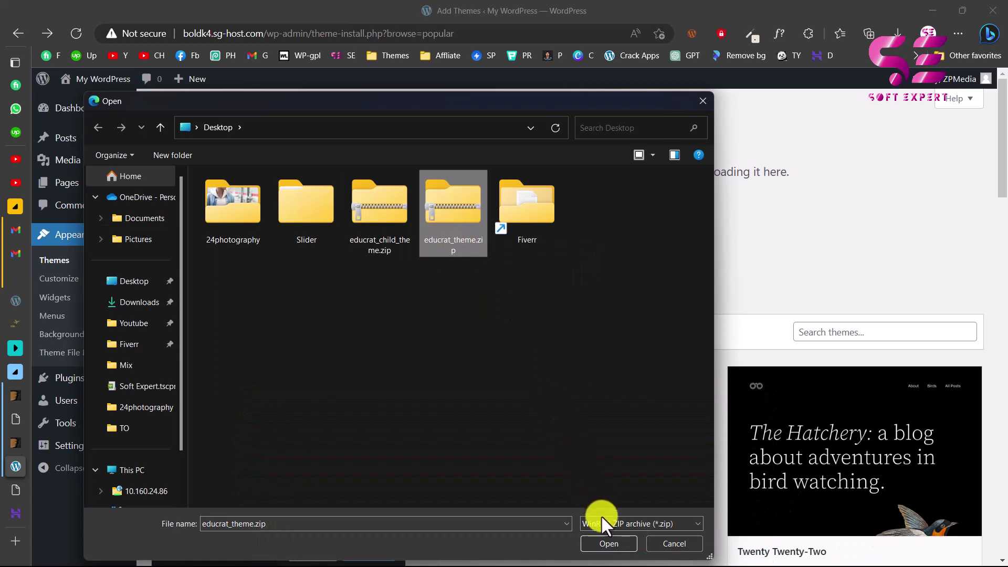
left_click(601, 539)
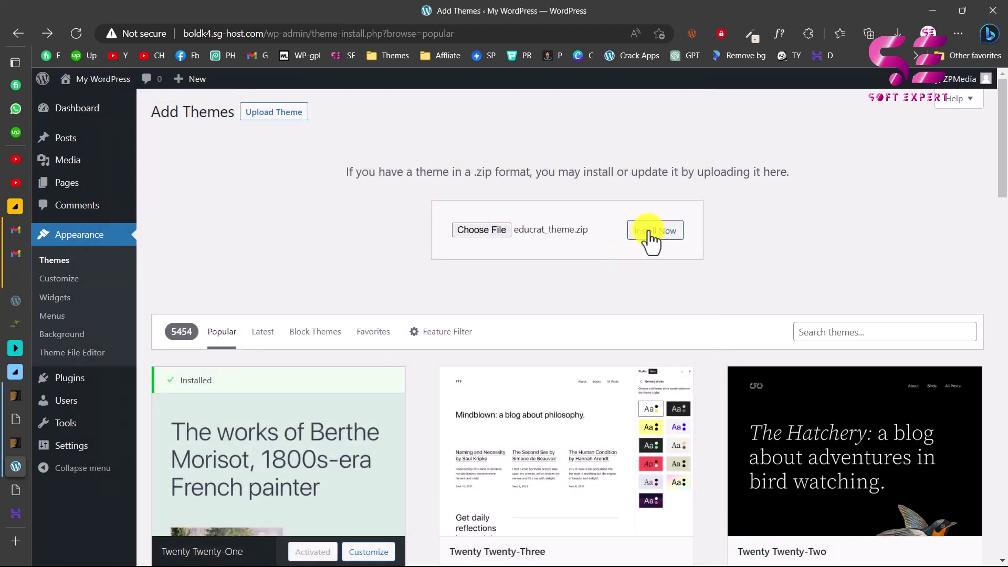
left_click(651, 234)
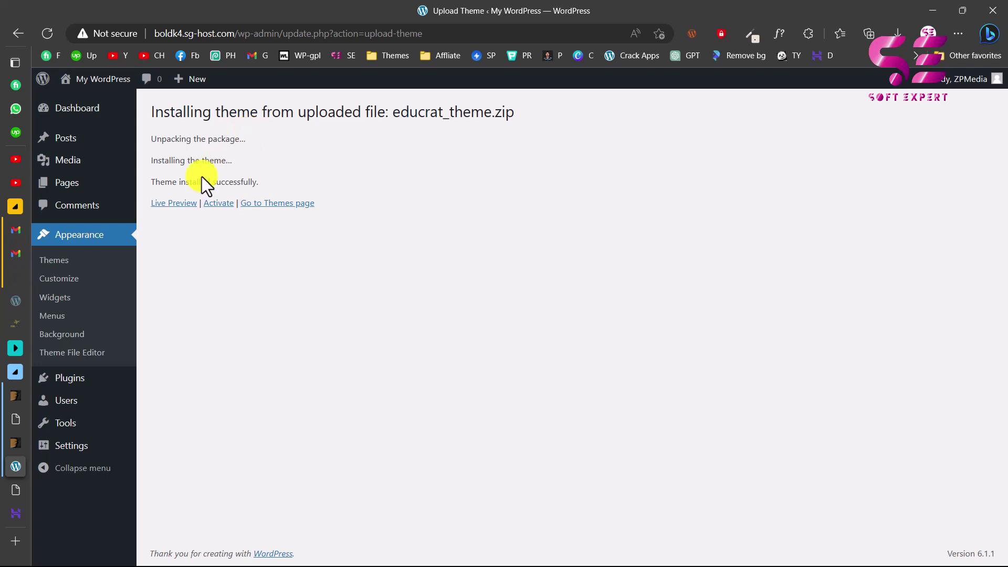
Upload and install educrat_child_theme.zip from the Desktop, and activate the child theme
left_click(68, 260)
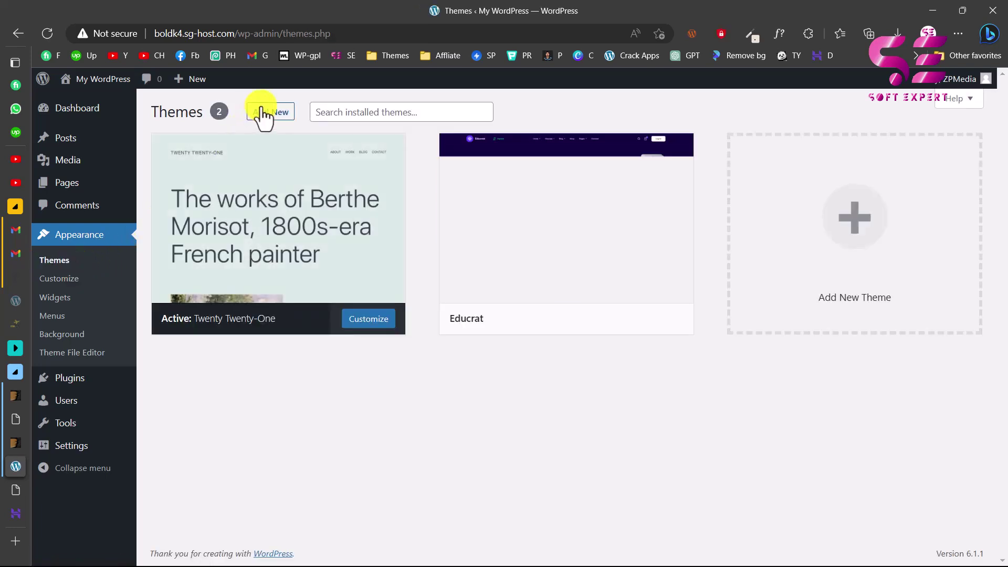
left_click(263, 111)
left_click(281, 114)
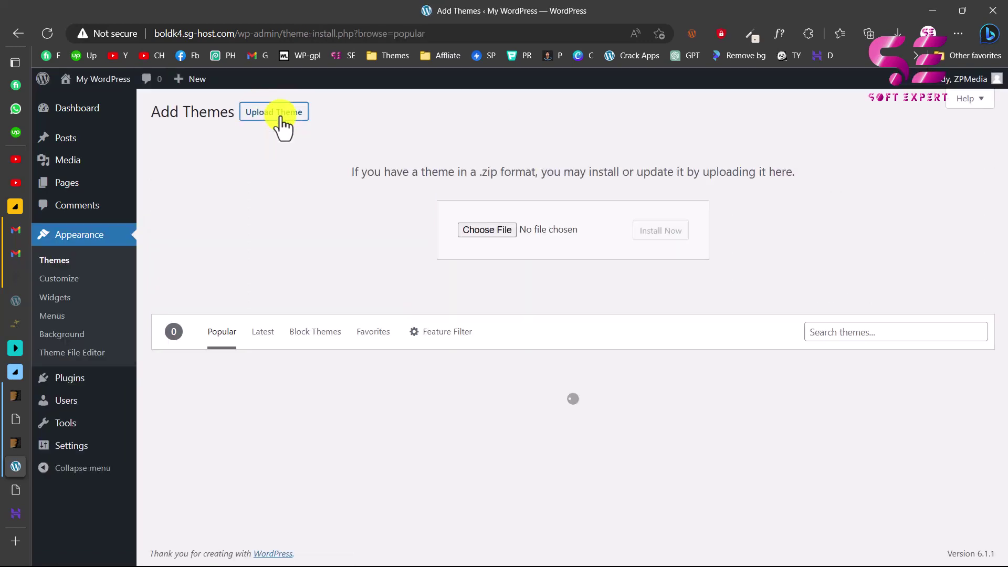
left_click(488, 225)
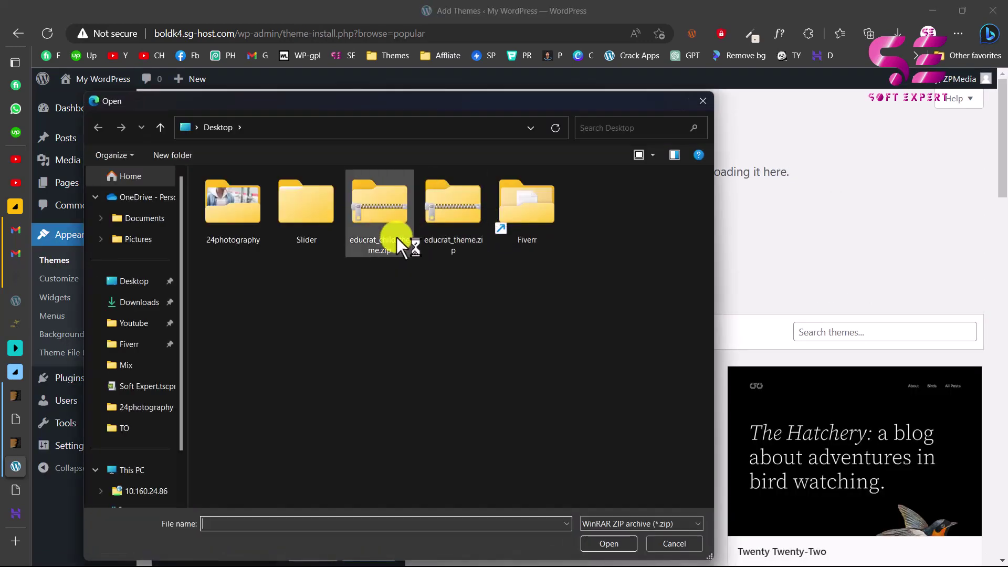
left_click(378, 222)
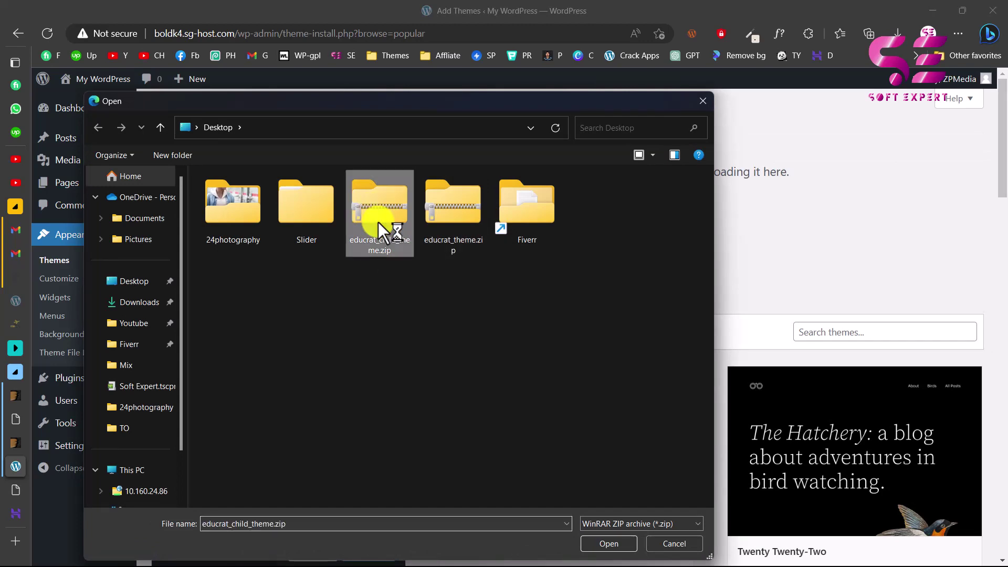
left_click(632, 541)
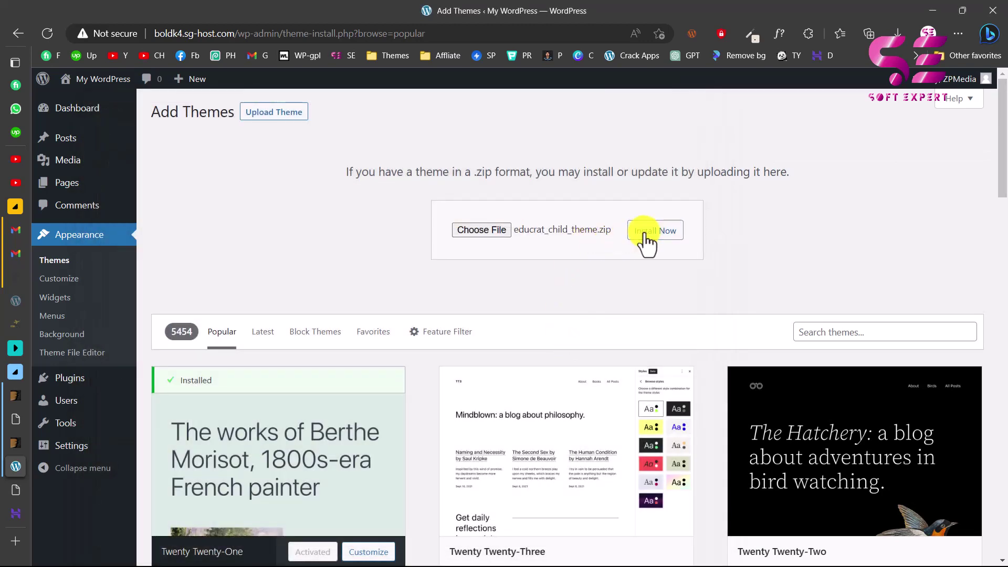
left_click(645, 232)
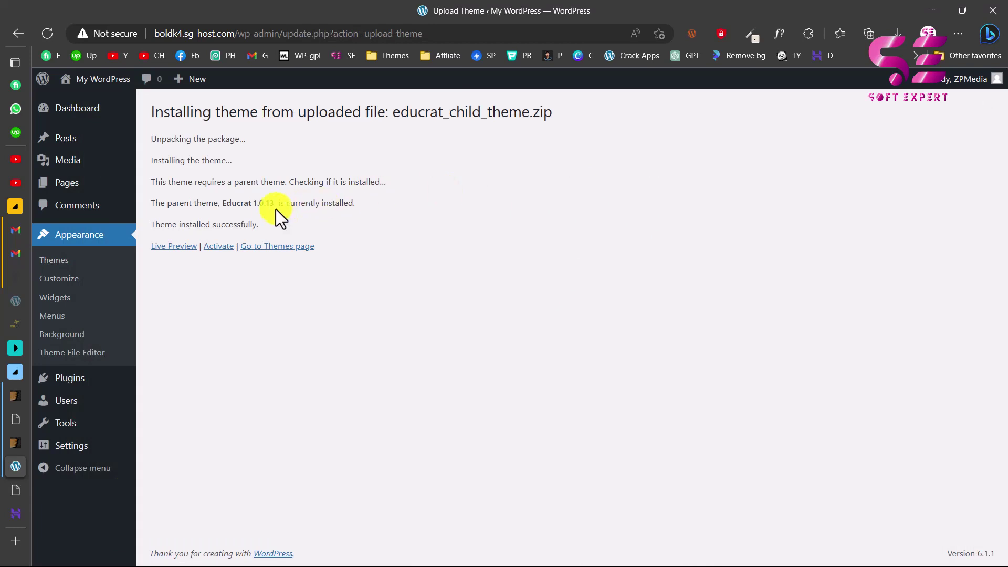
left_click(218, 246)
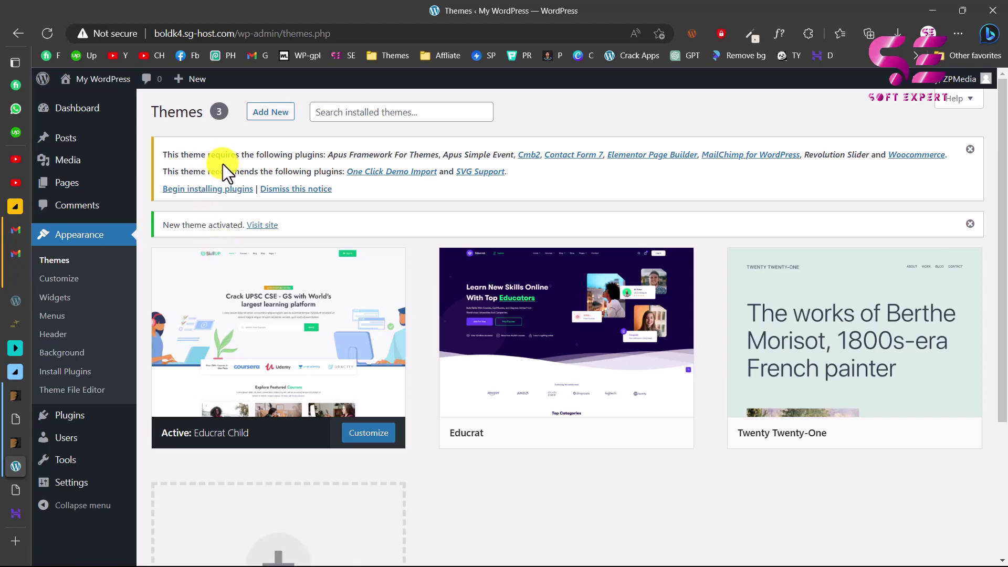
Bulk-install all ten plugins that the Educrat theme requires or recommends
left_click(204, 190)
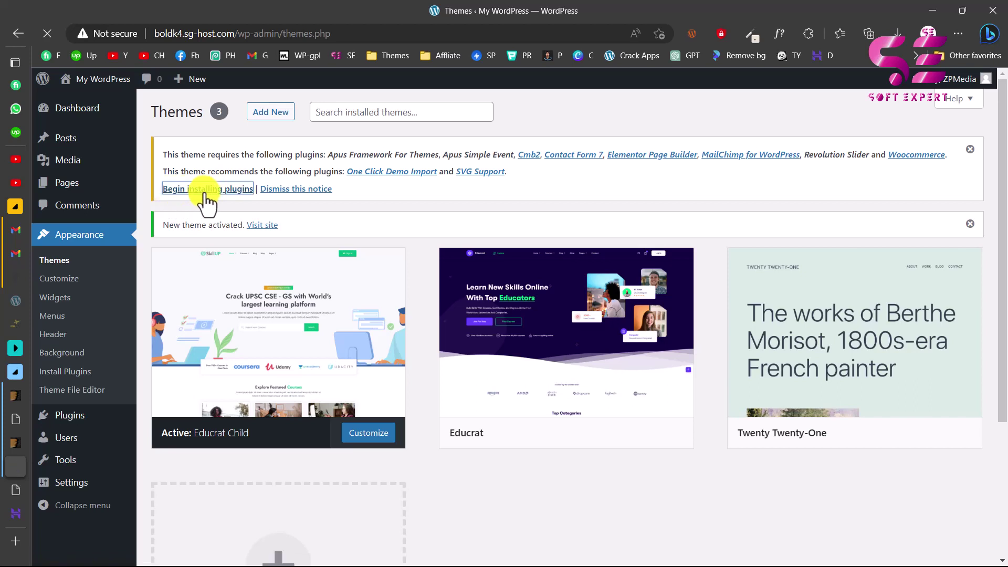
left_click(166, 183)
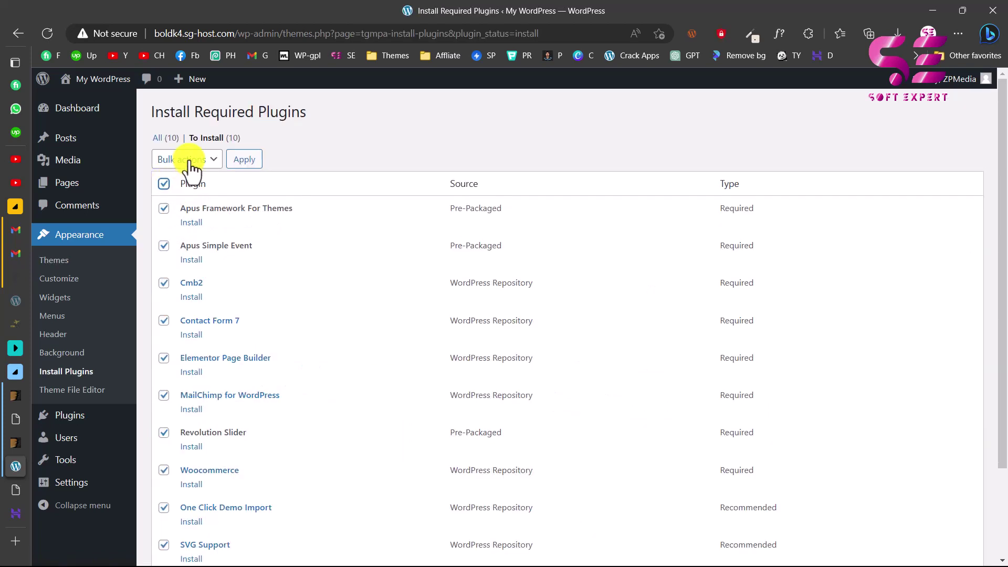
left_click(174, 160)
left_click(177, 191)
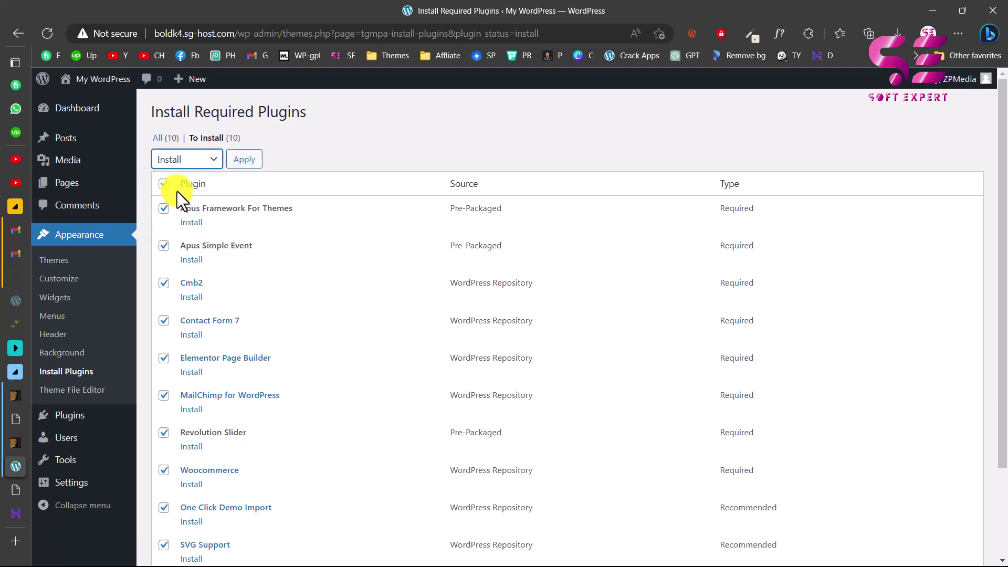
left_click(242, 164)
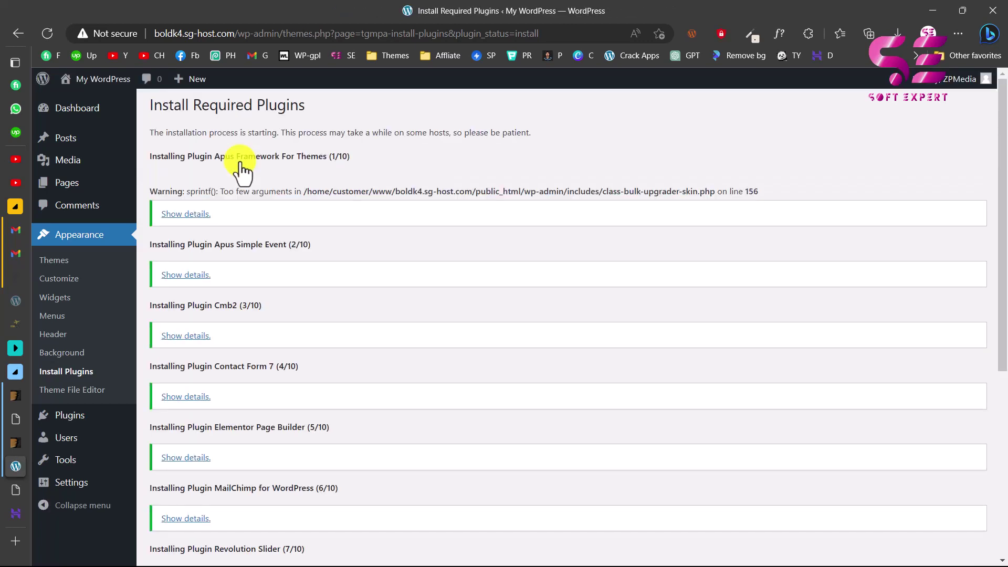
Return to the required plugins list, bulk-activate all ten installed plugins and go back to the dashboard
scroll(343, 314, "down", 6)
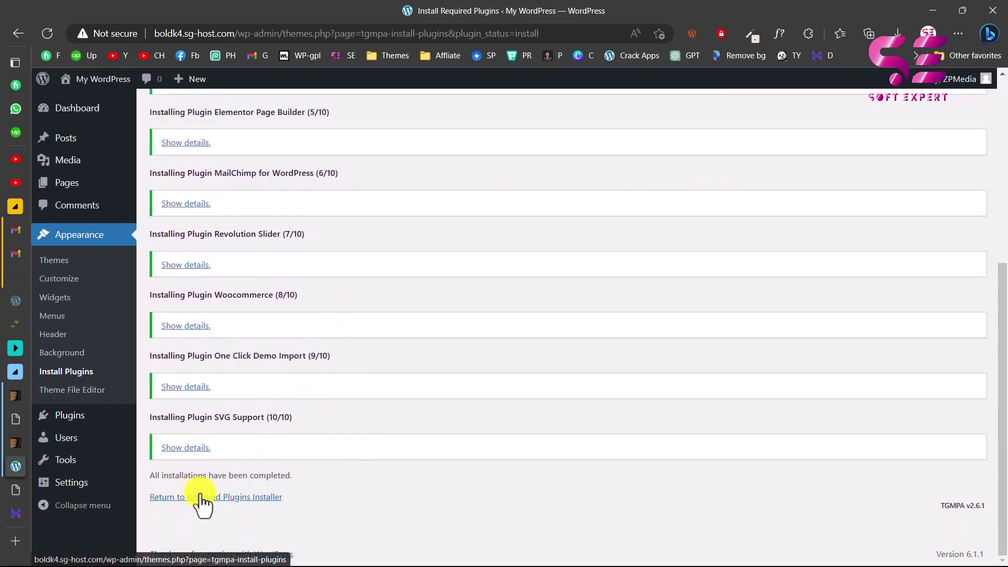
left_click(233, 494)
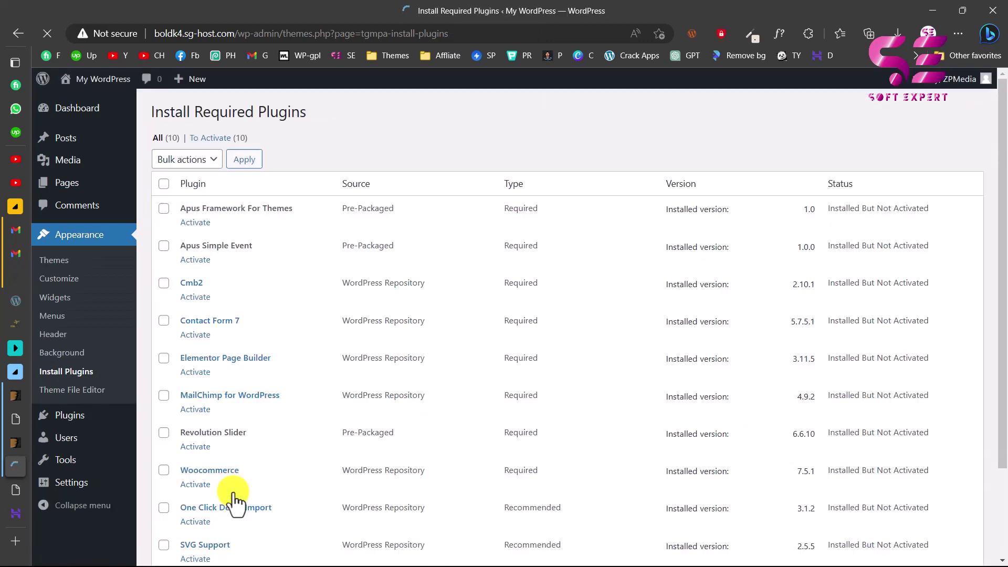
left_click(164, 184)
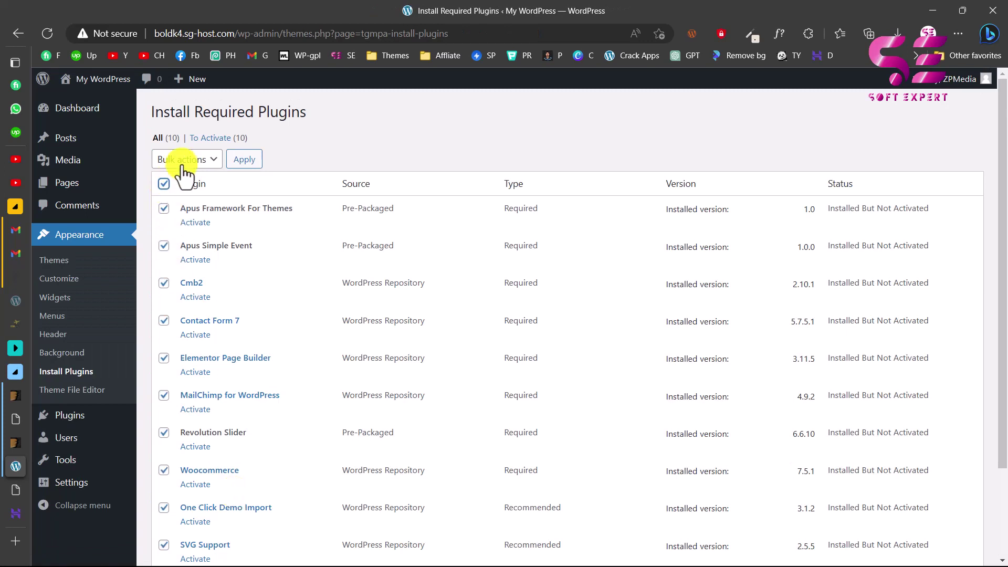
left_click(186, 159)
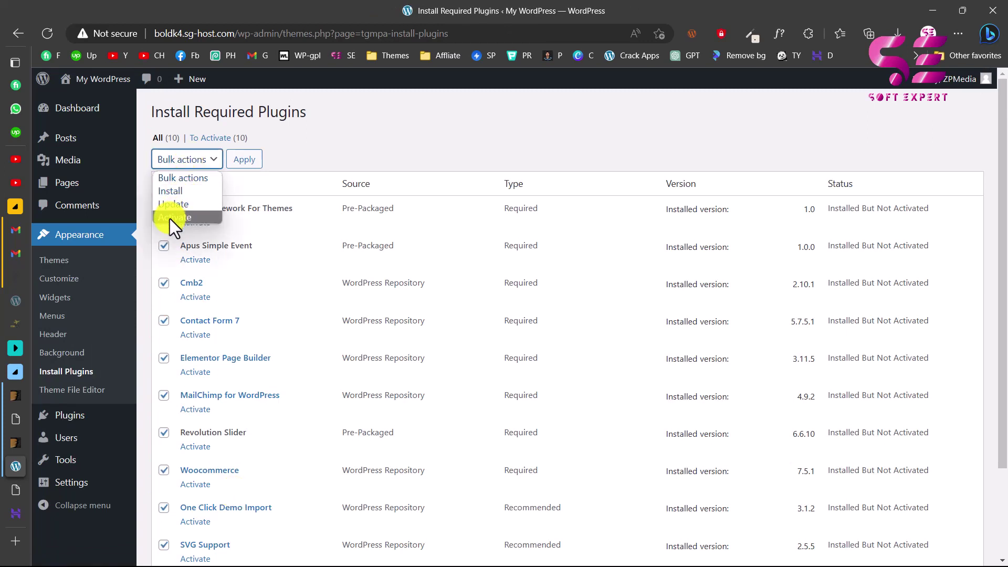
left_click(169, 218)
left_click(241, 161)
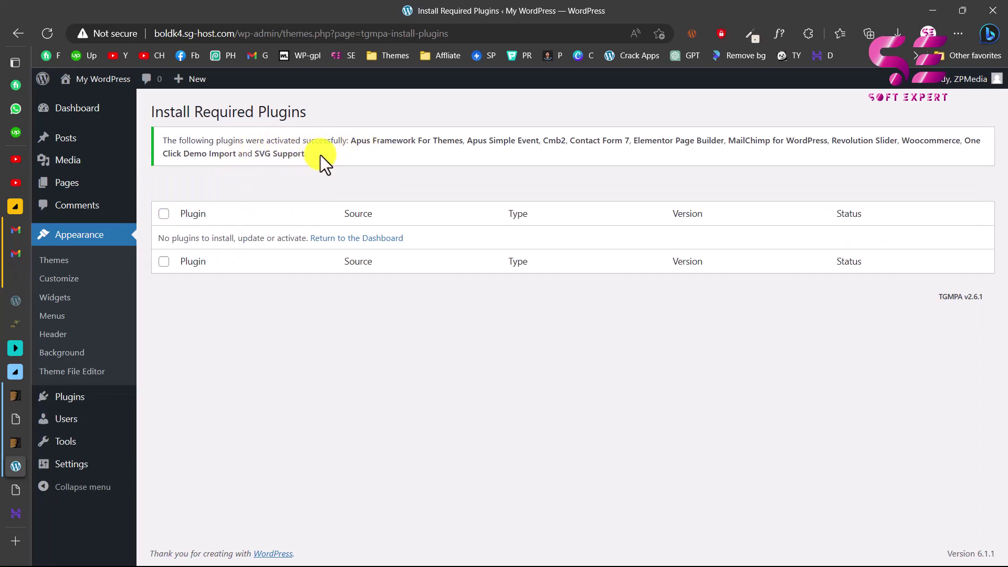
left_click(346, 241)
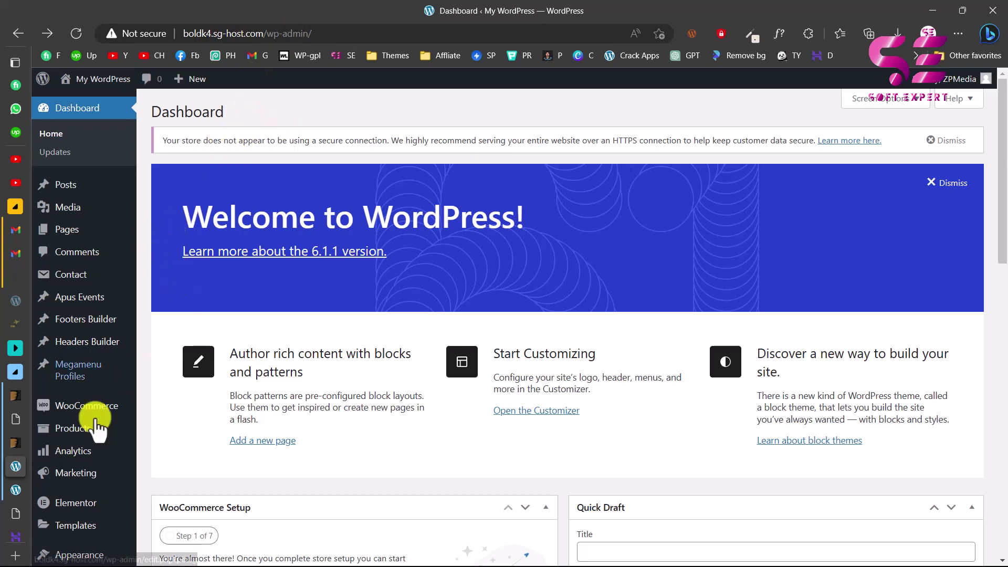
Compare the site's current front page with the Educrat Home 2 demo page
left_click(17, 488)
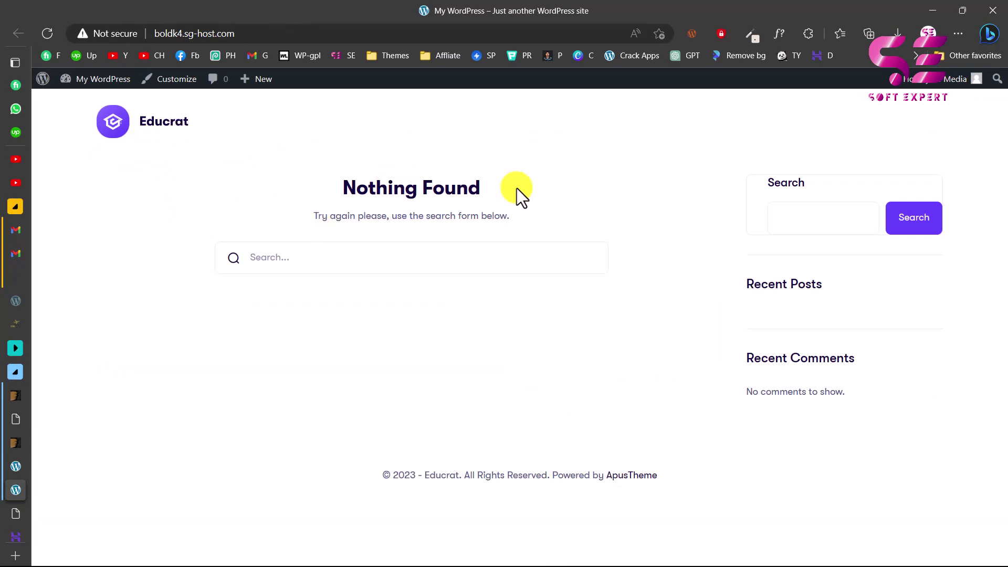
left_click(15, 419)
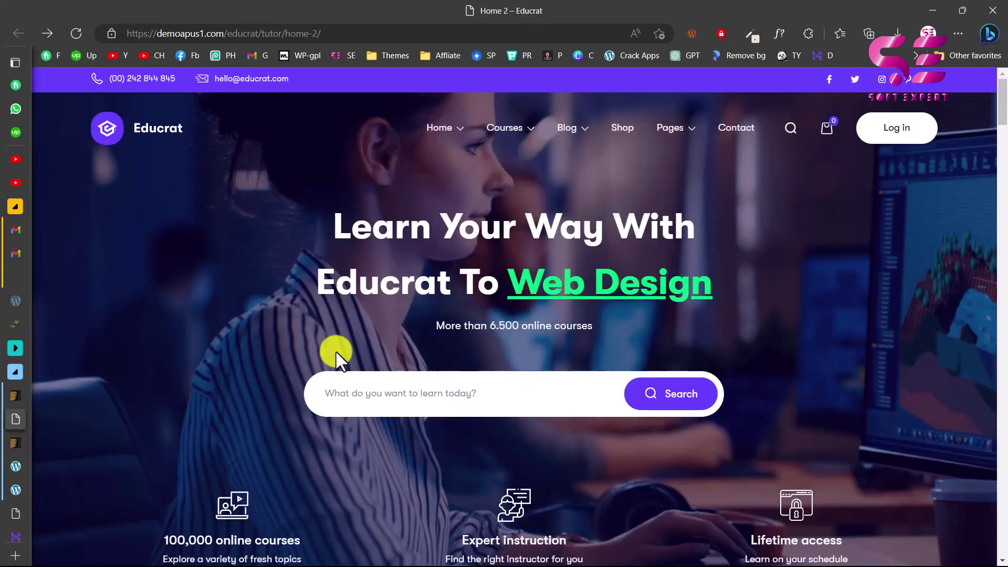
scroll(336, 351, "down", 1)
scroll(336, 351, "down", 20)
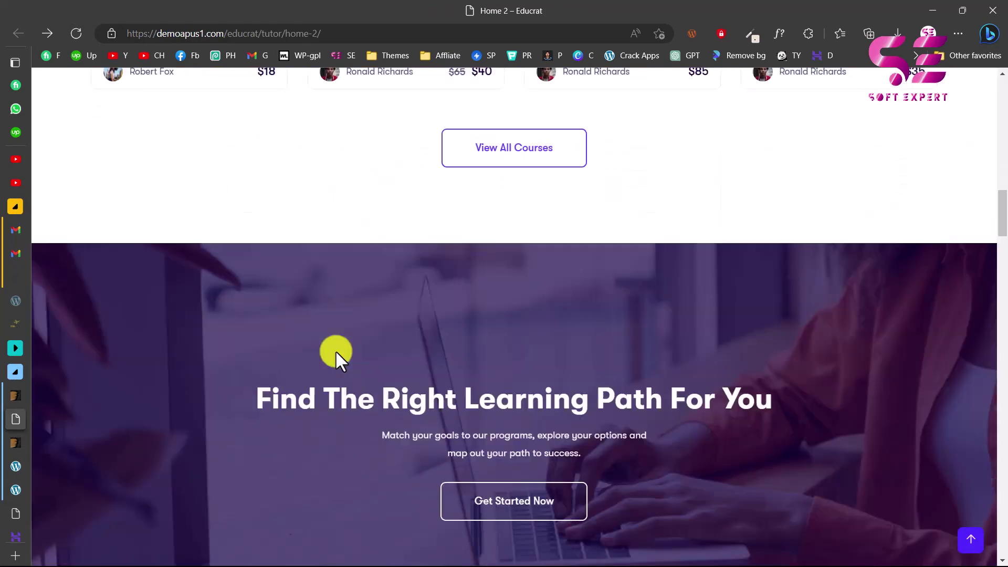
scroll(335, 352, "down", 1)
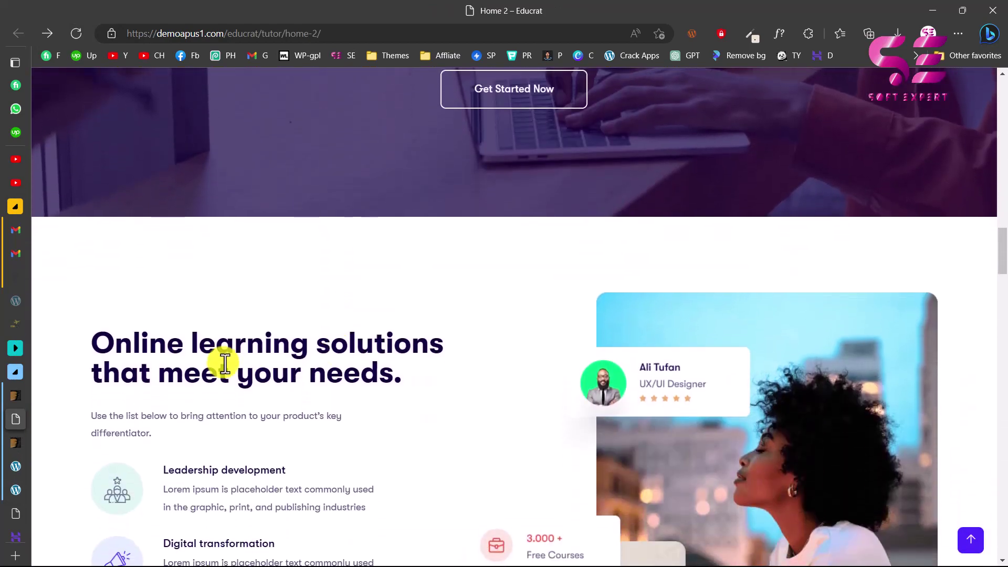
Return to the WordPress dashboard and open the theme's Import Demo Data page to see the available demos
left_click(15, 467)
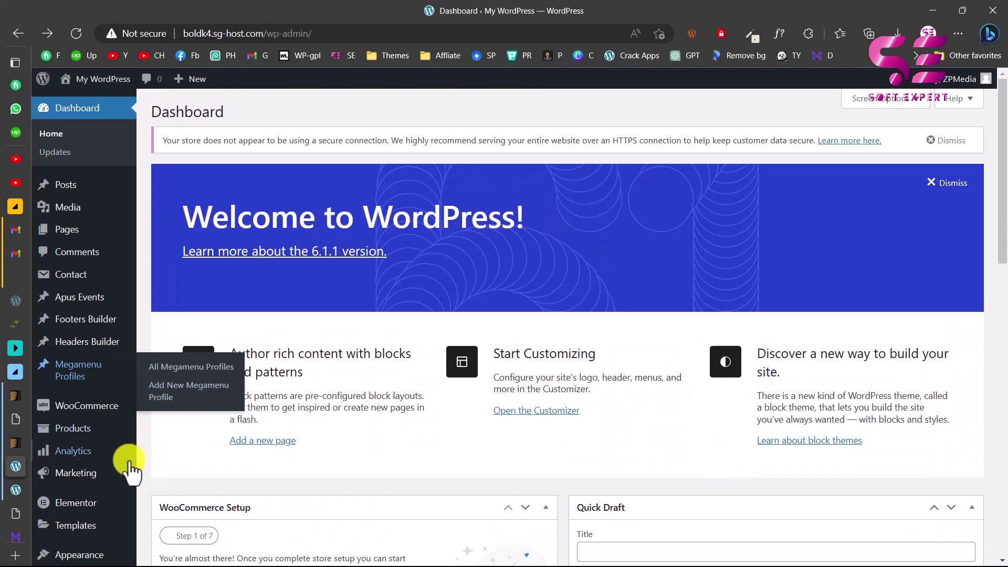
scroll(129, 466, "down", 2)
scroll(131, 467, "down", 2)
mouse_move(121, 429)
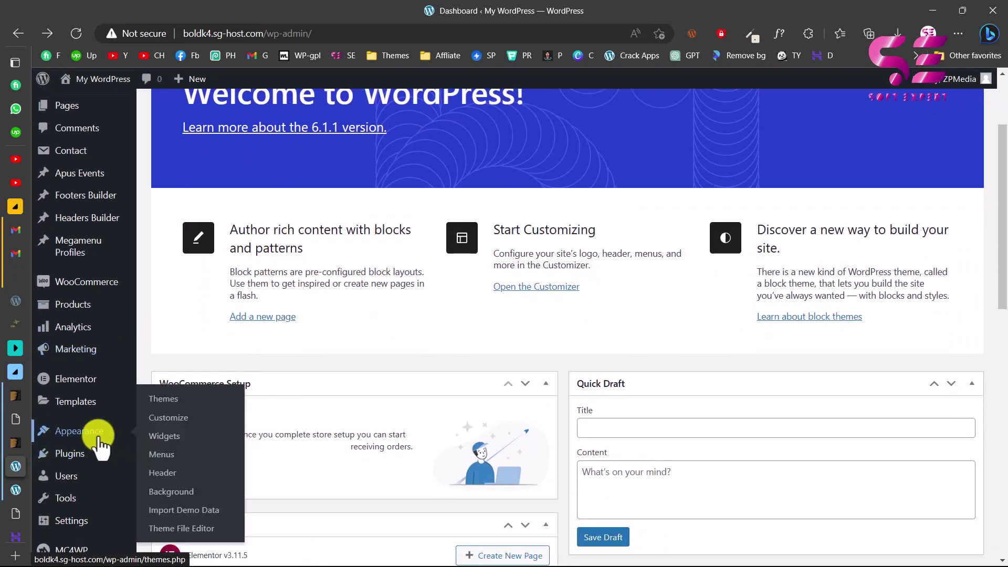
left_click(196, 510)
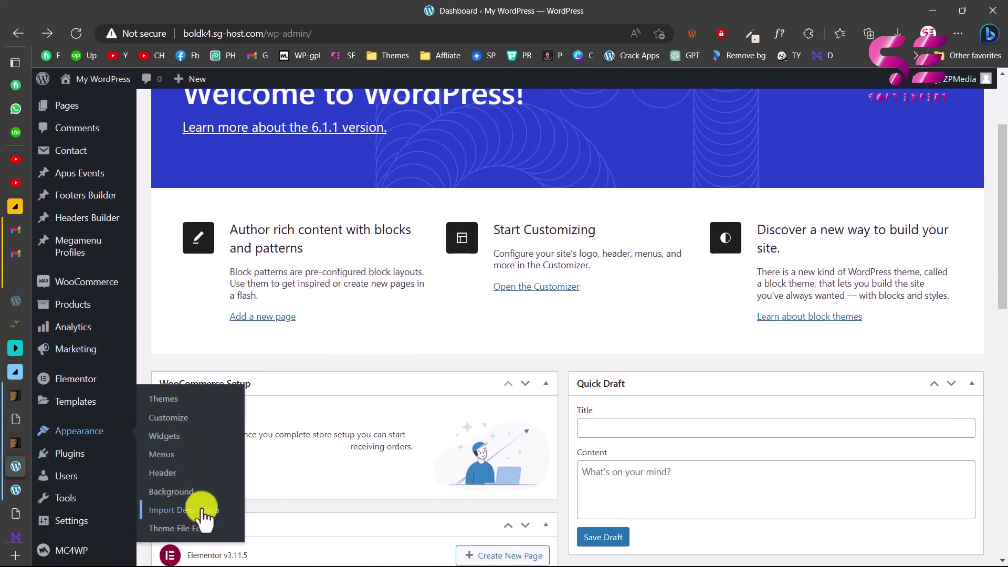
scroll(627, 374, "down", 5)
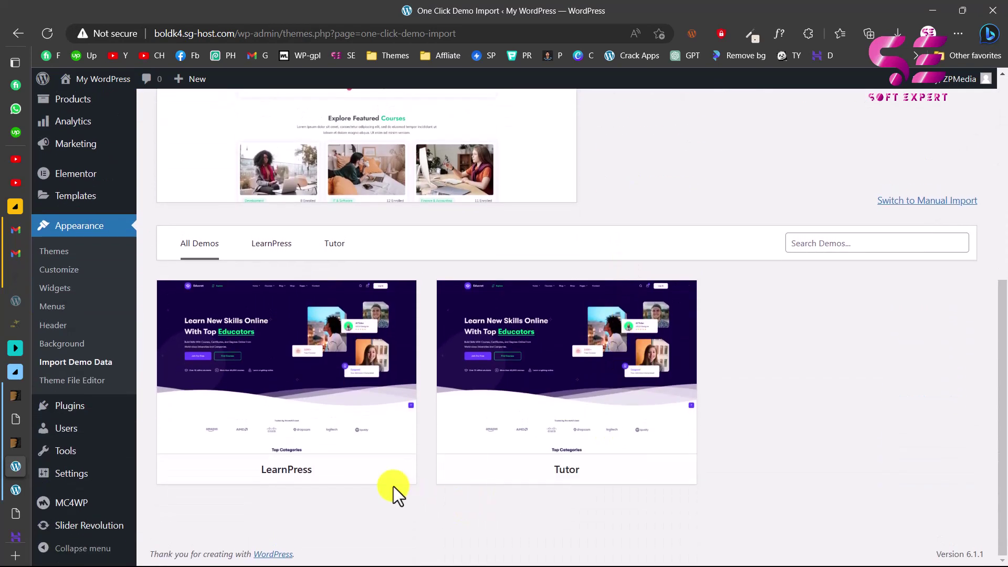
mouse_move(338, 415)
mouse_move(477, 416)
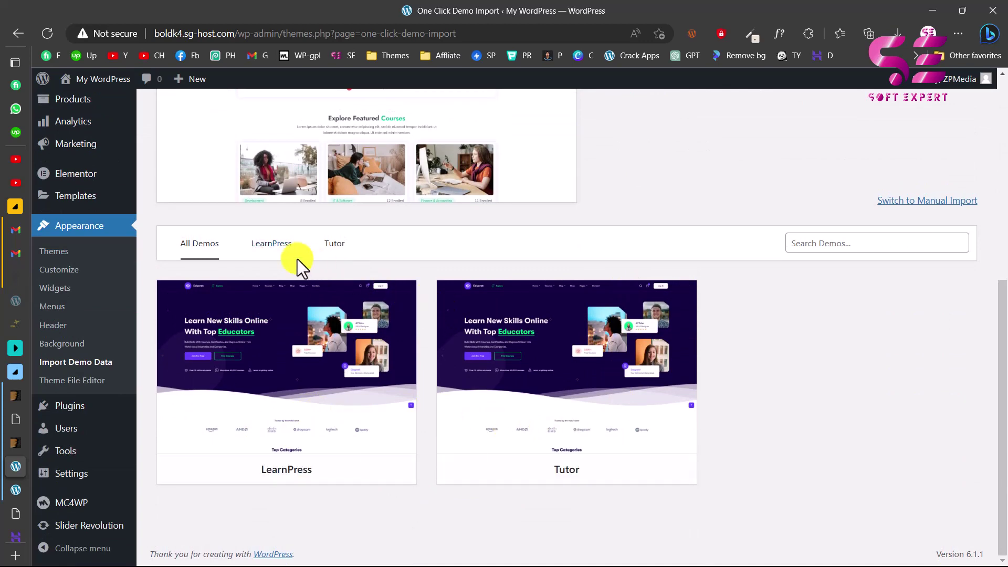
Filter the demos by LearnPress, switch to Tutor, and import the Tutor demo with only the required Tutor LMS plugin
left_click(262, 253)
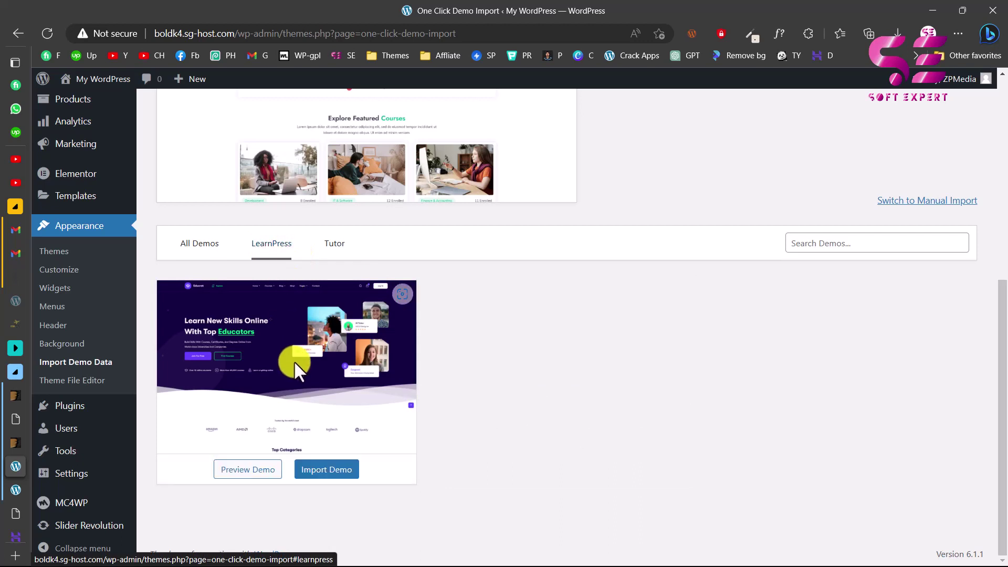
left_click(329, 253)
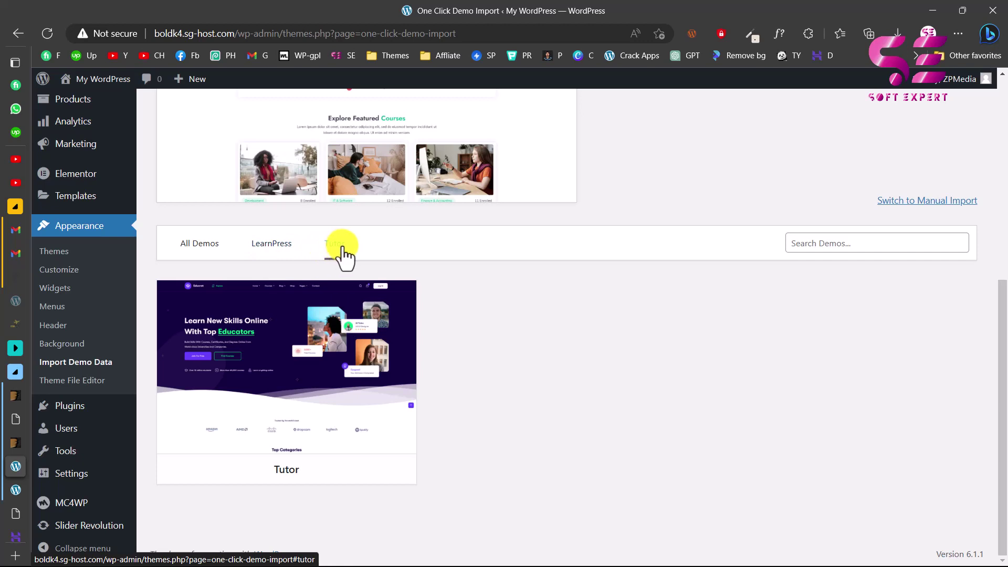
mouse_move(322, 366)
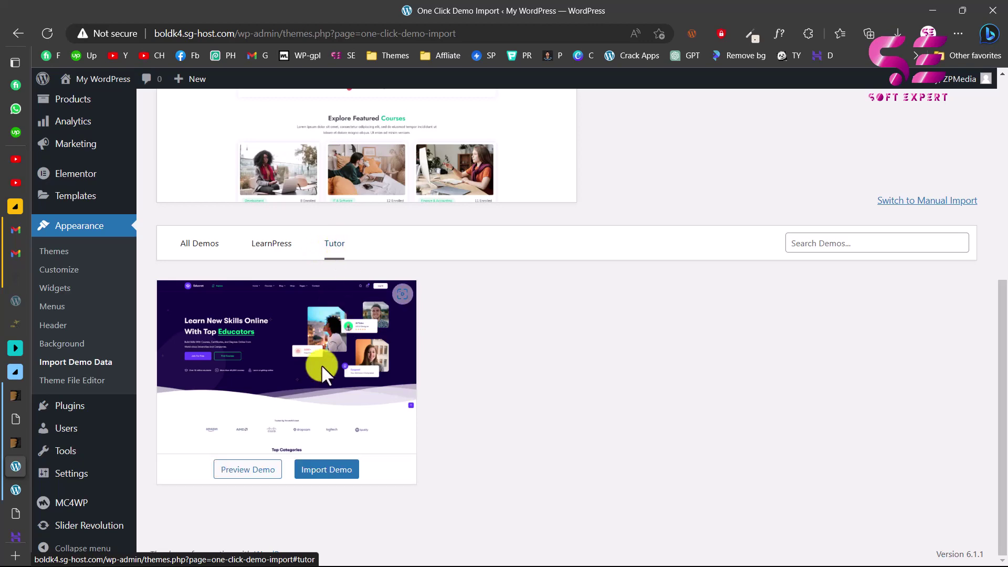
left_click(327, 469)
scroll(387, 349, "down", 3)
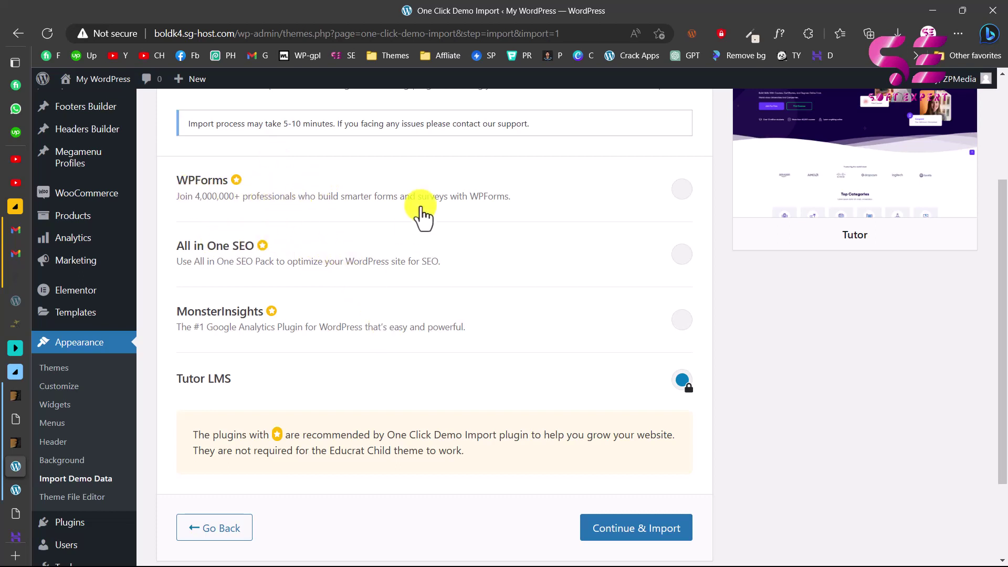
scroll(471, 378, "down", 1)
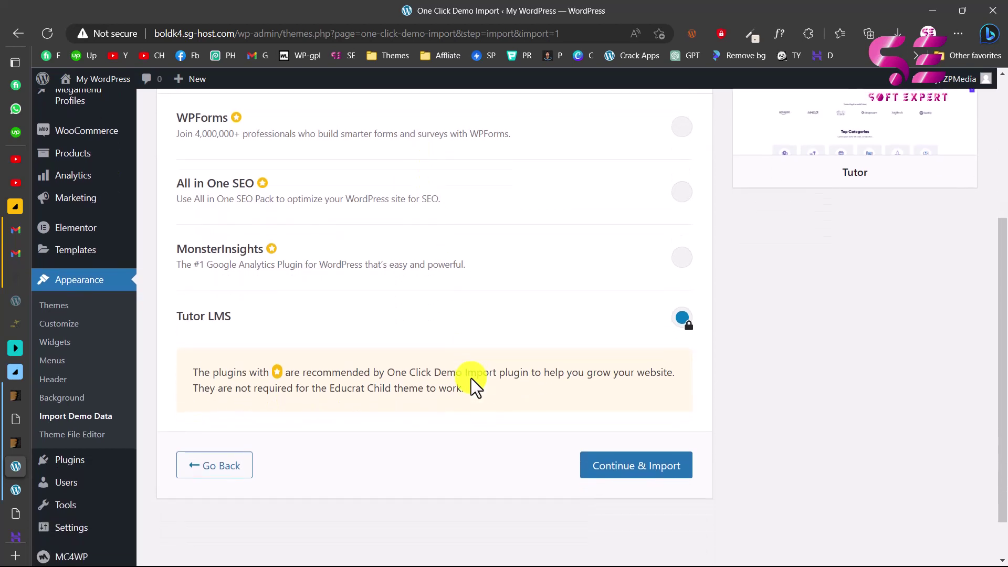
left_click(662, 467)
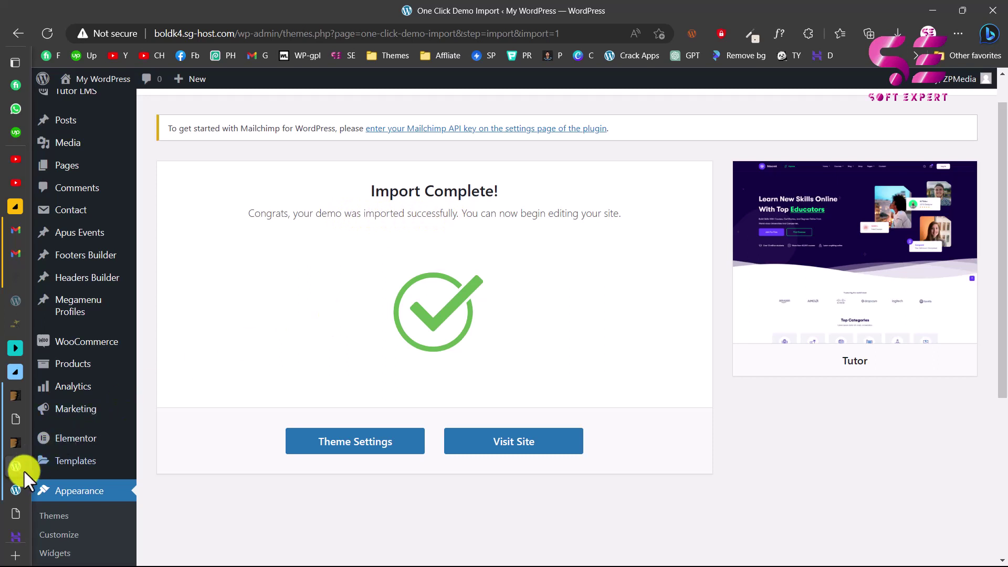
Reload the site's front page and examine its navigation menus and imported home page sections
left_click(15, 485)
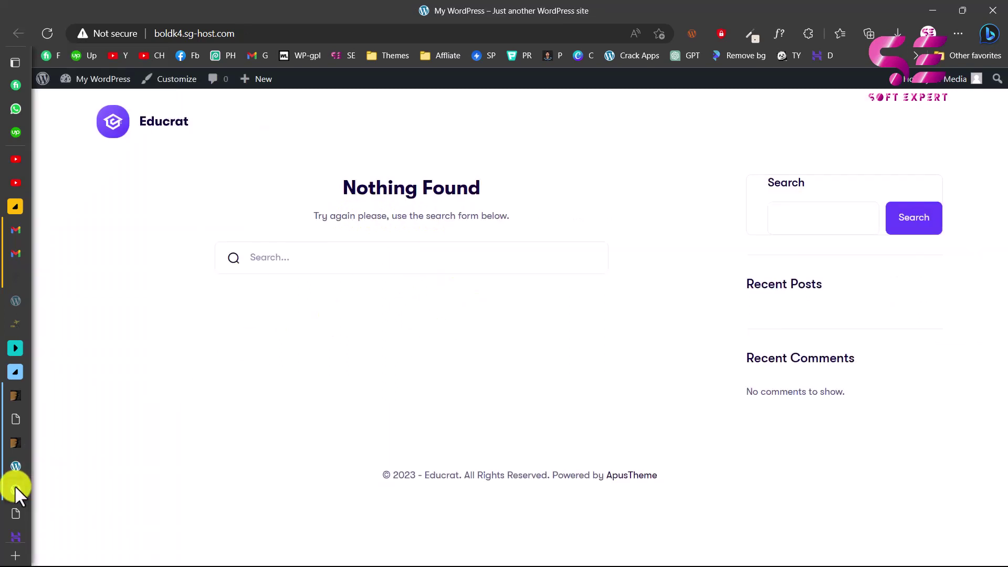
left_click(45, 39)
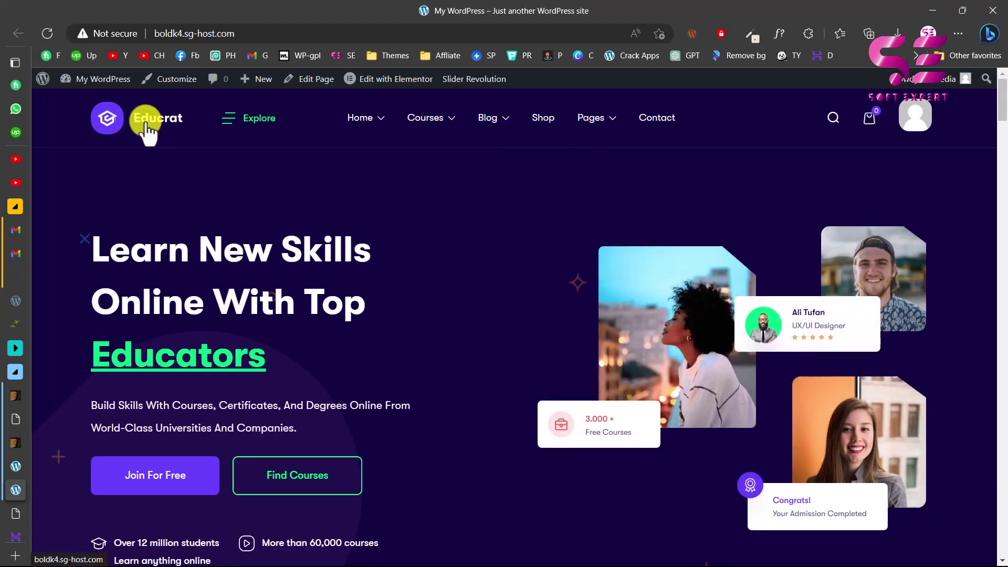
left_click(240, 125)
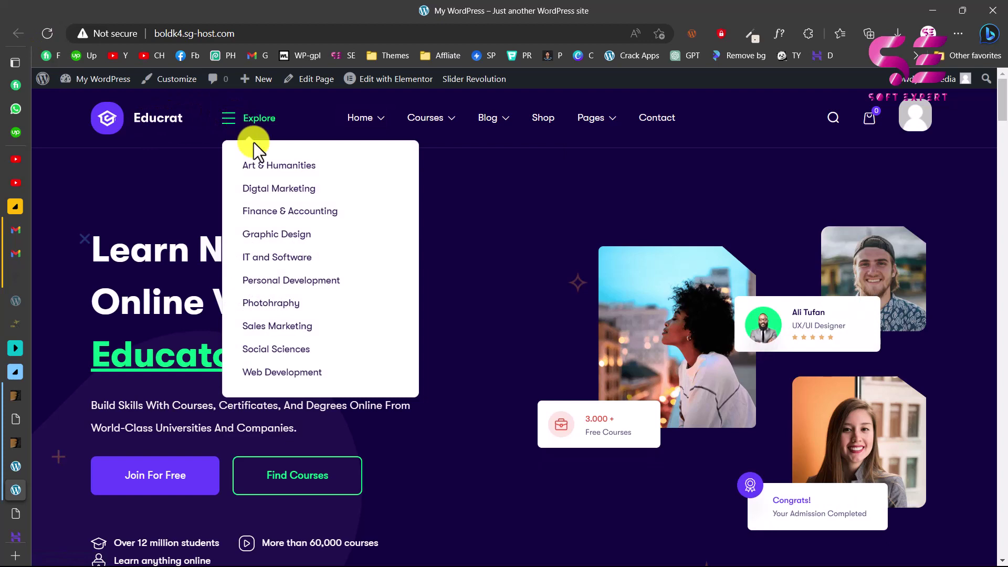
mouse_move(374, 129)
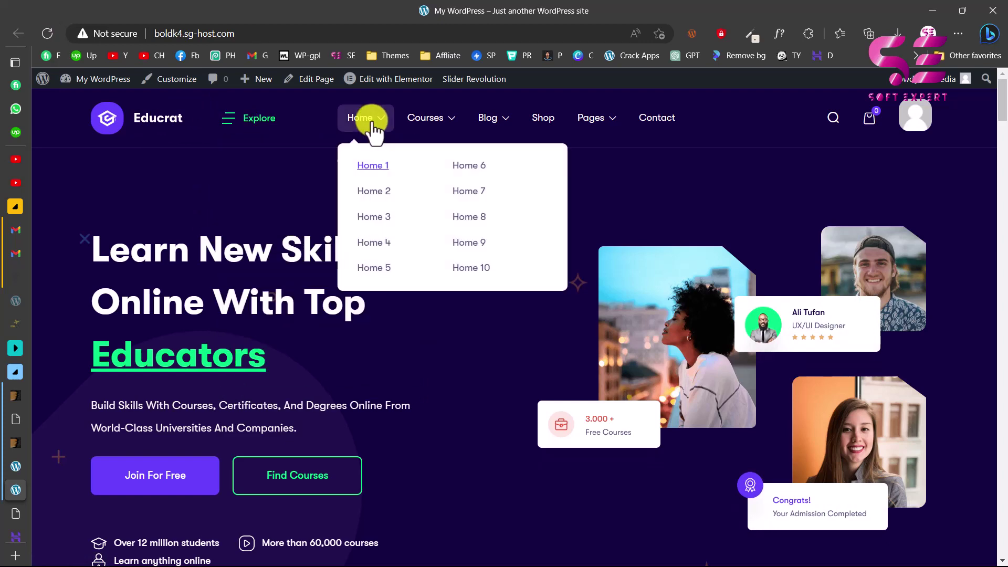
mouse_move(430, 122)
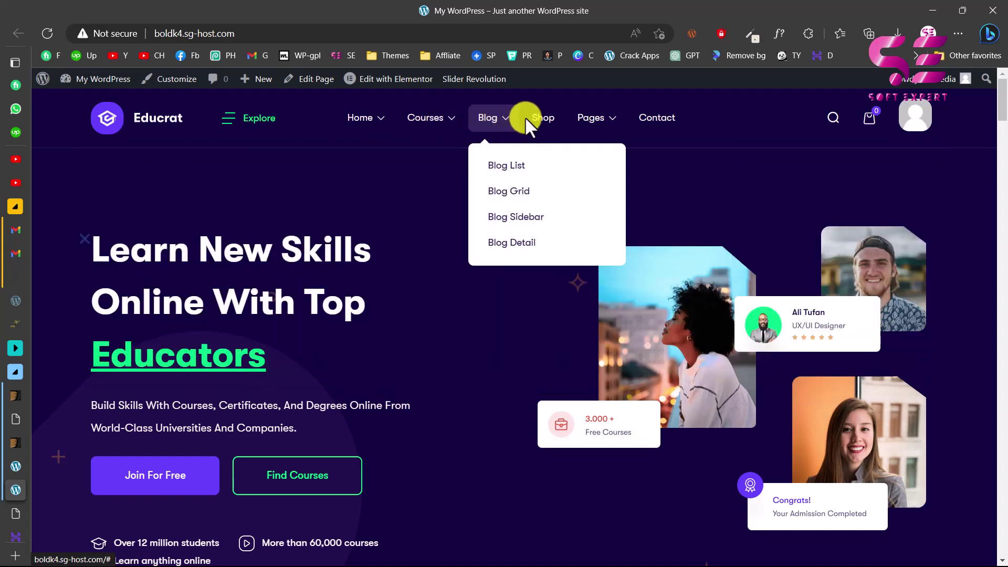
mouse_move(585, 123)
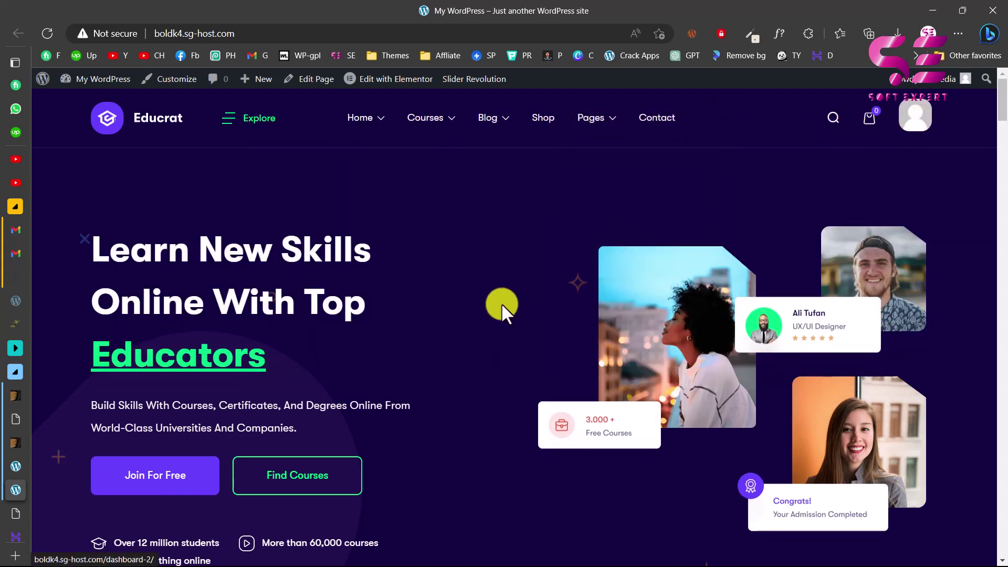
scroll(421, 309, "down", 15)
scroll(422, 310, "down", 18)
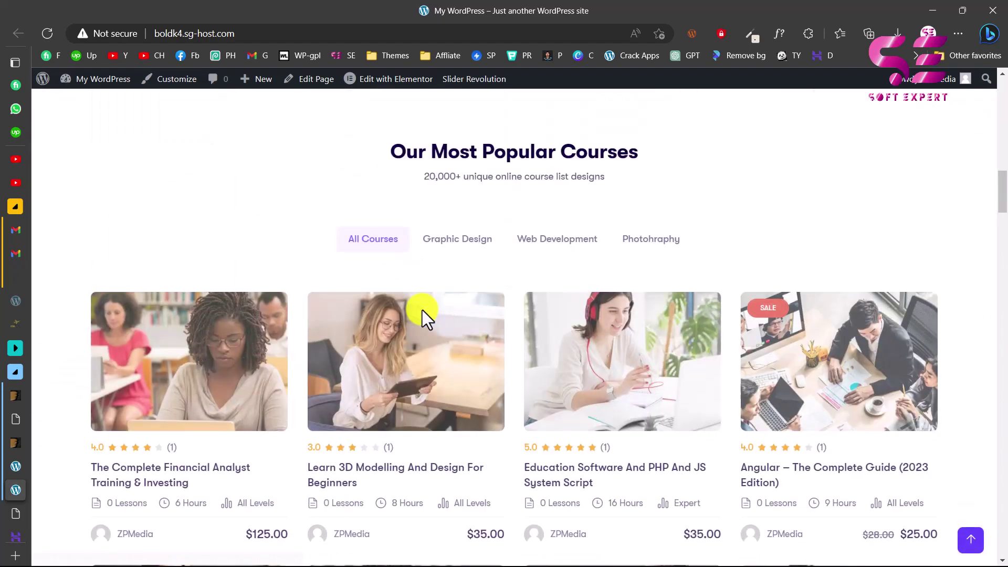
scroll(421, 308, "up", 4)
scroll(422, 310, "up", 20)
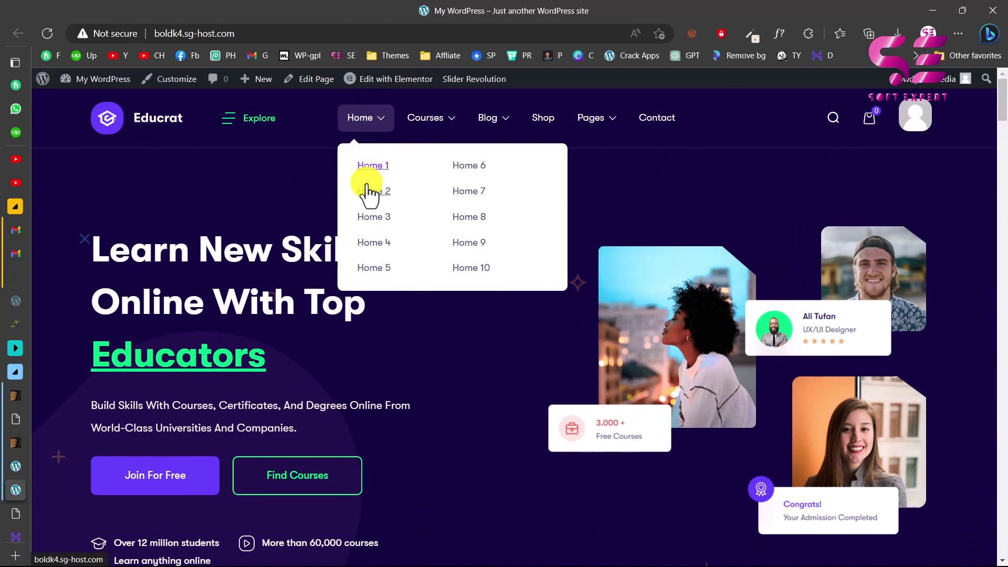
Open the site's Home 2 page and look through its sections
left_click(367, 197)
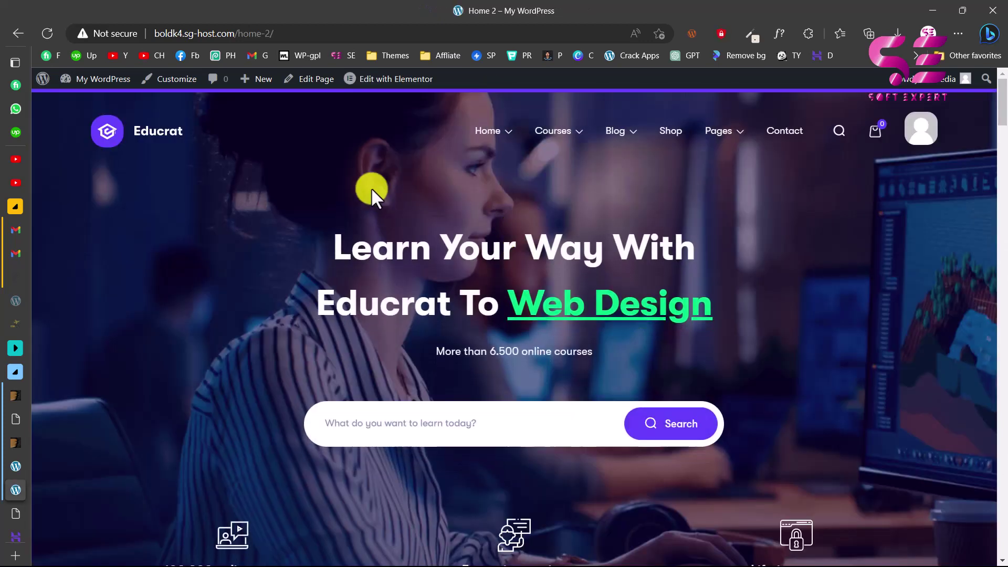
scroll(515, 213, "down", 20)
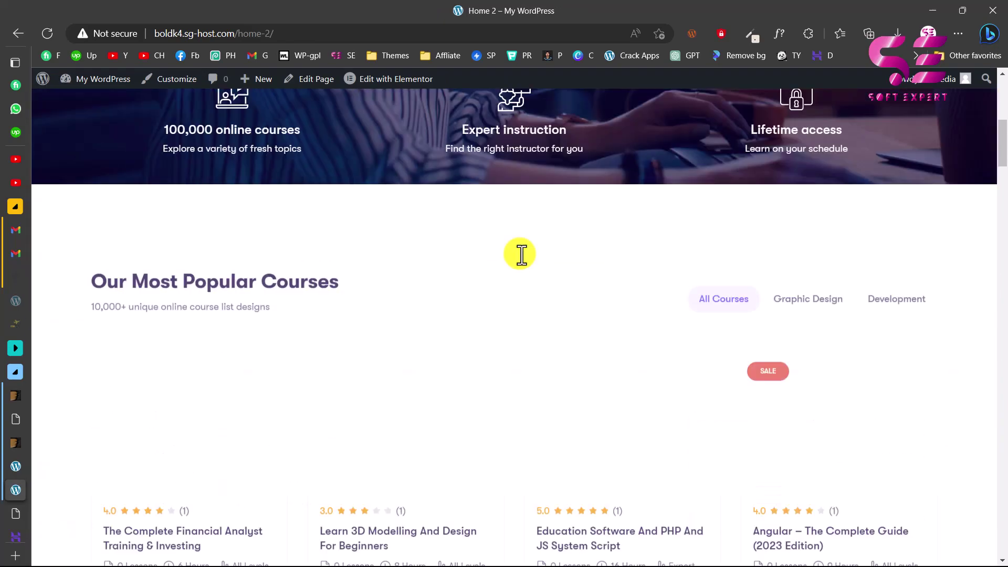
scroll(521, 254, "up", 20)
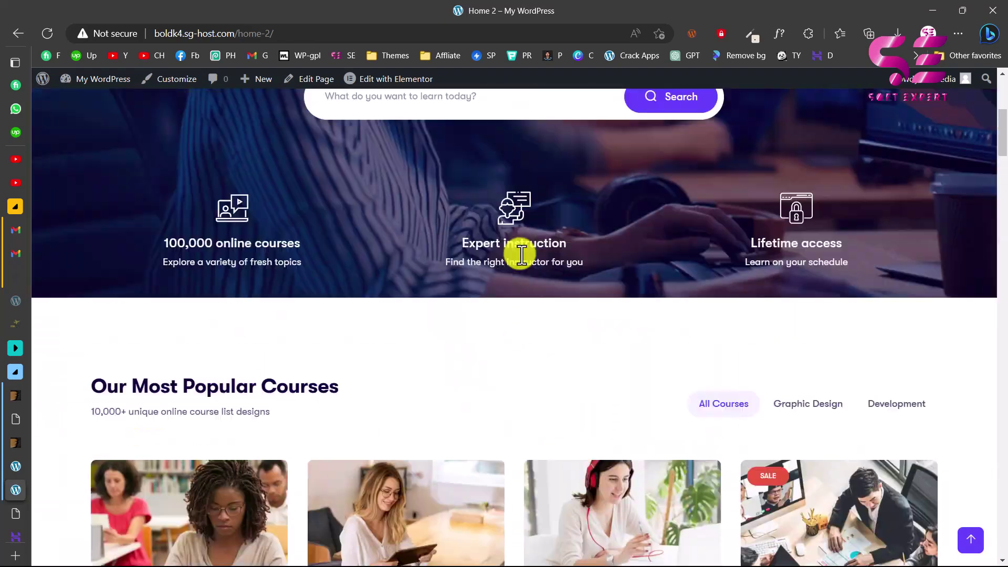
scroll(521, 256, "down", 1)
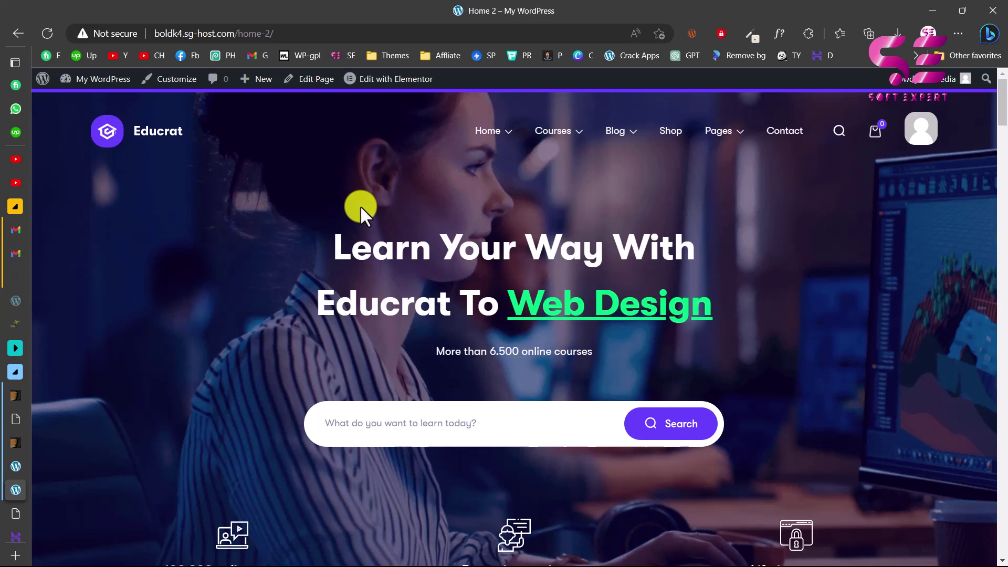
Go back to the WordPress admin, open the Tutor LMS course list and review the imported courses and the first course's actions
left_click(20, 461)
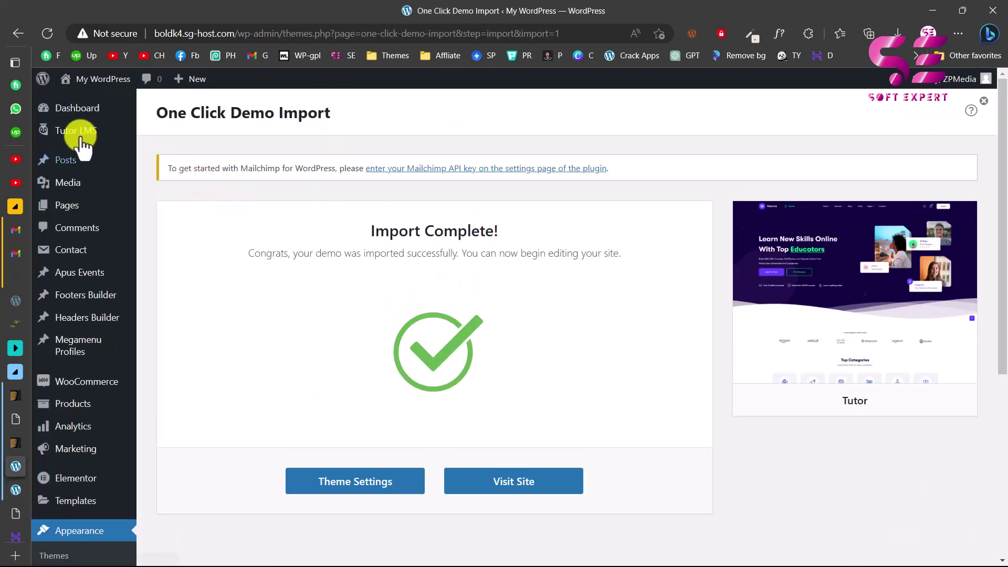
mouse_move(97, 135)
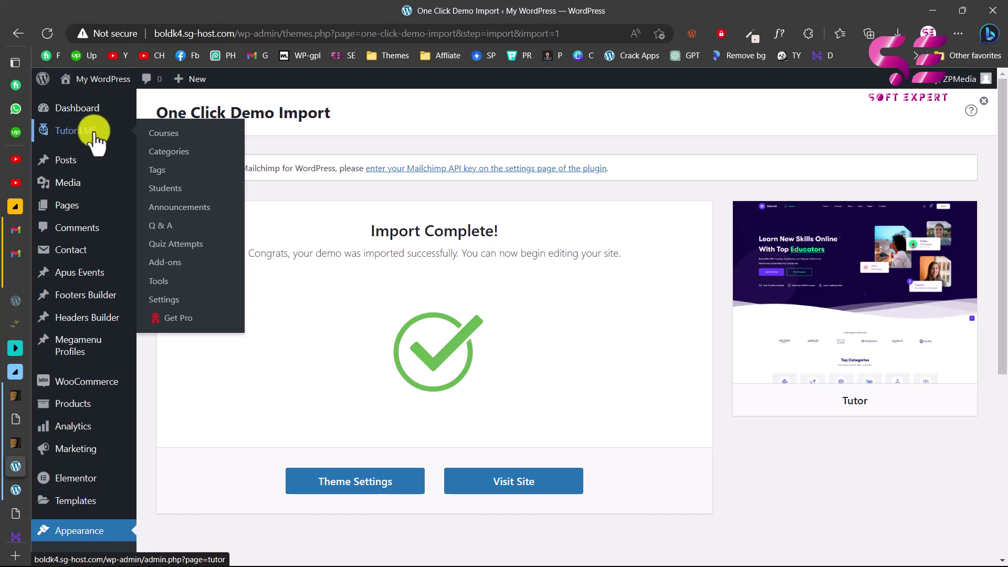
left_click(96, 136)
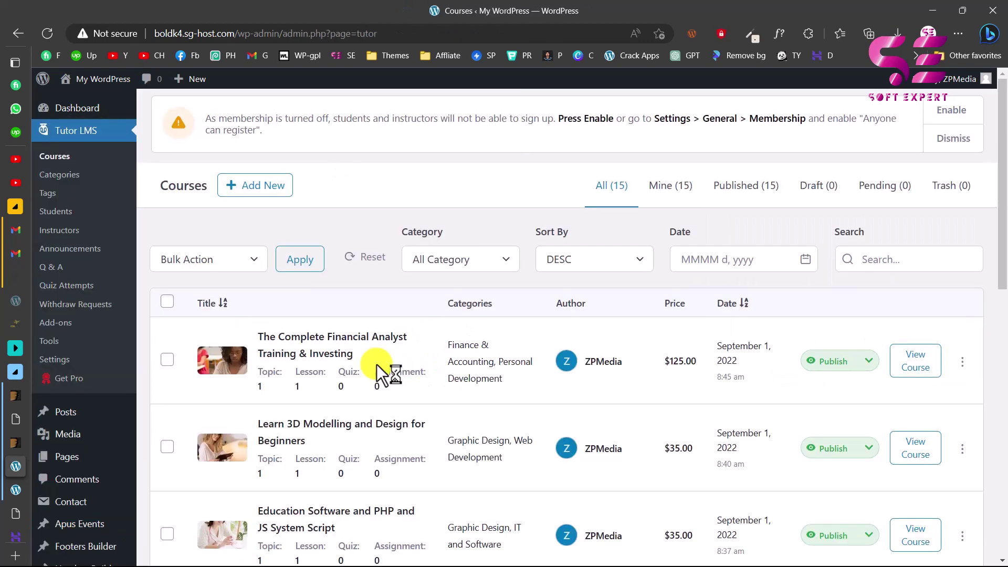
scroll(376, 364, "down", 4)
scroll(376, 364, "down", 10)
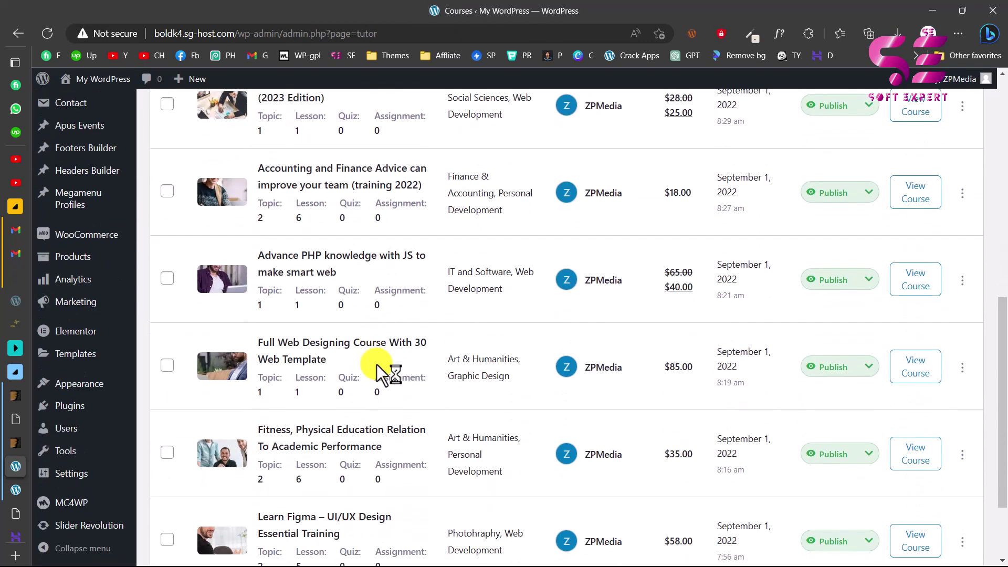
scroll(376, 364, "up", 10)
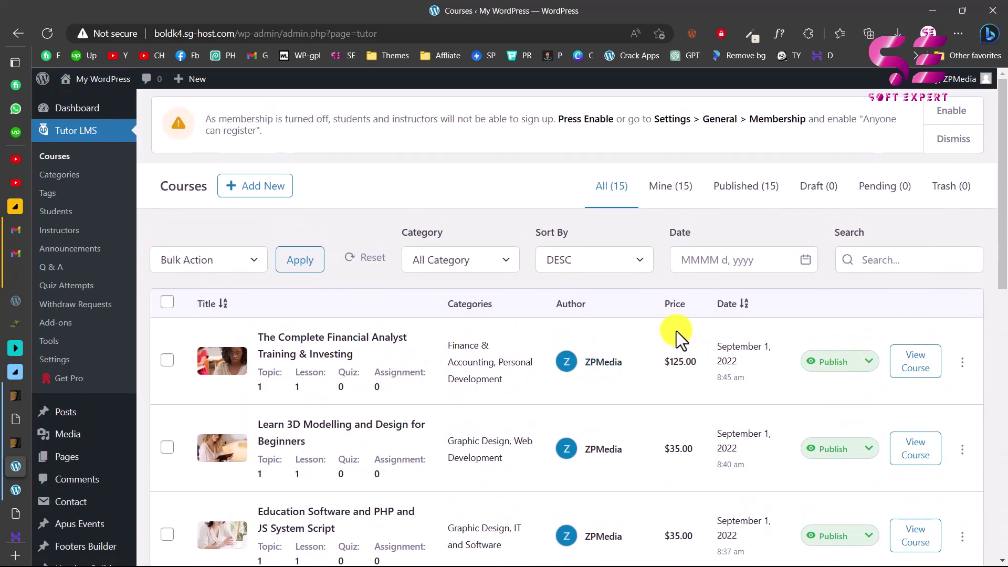
left_click(963, 367)
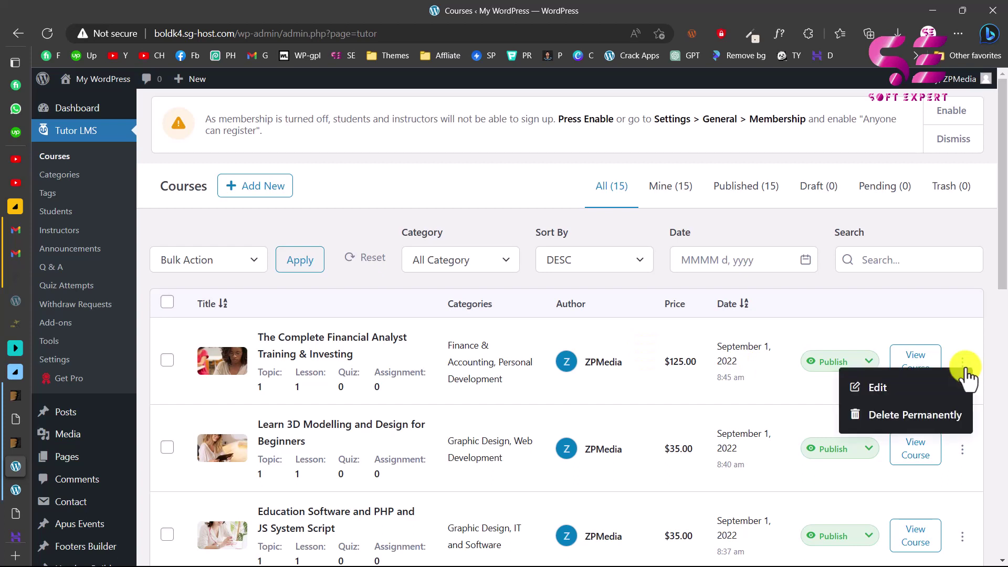
left_click(839, 330)
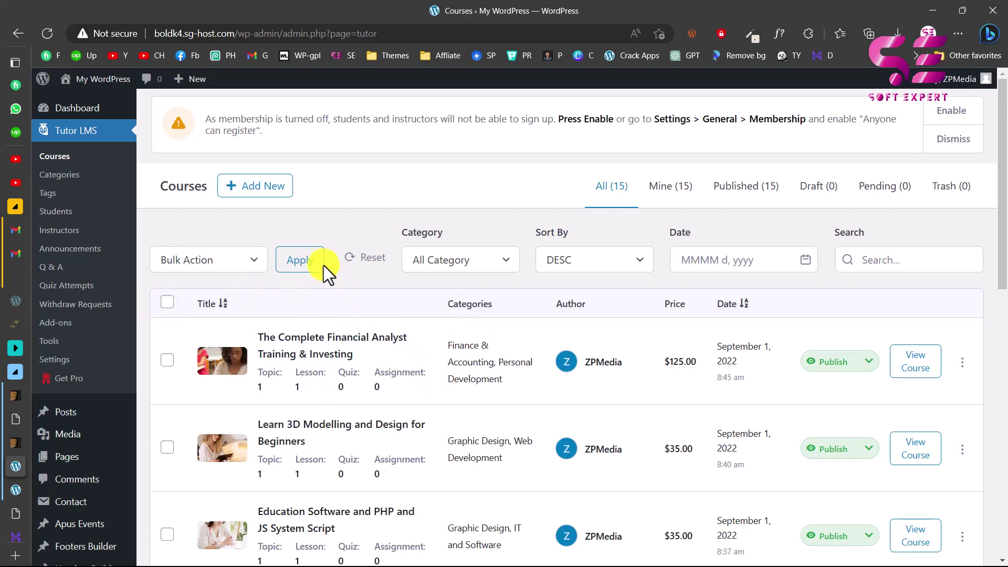
Start a new Tutor LMS course and examine the maximum students and difficulty level options in its Course Settings
left_click(258, 194)
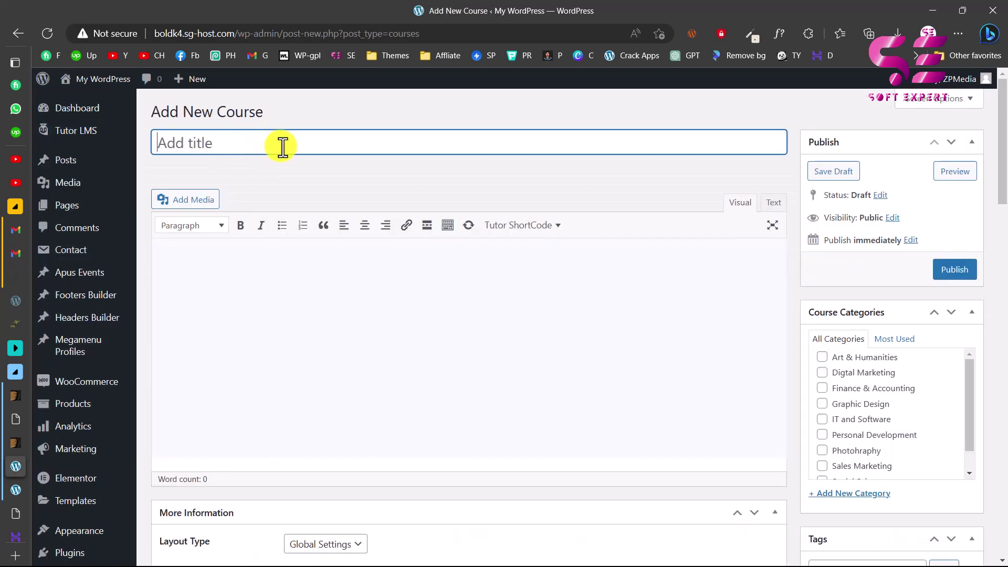
scroll(377, 318, "down", 5)
scroll(378, 318, "down", 8)
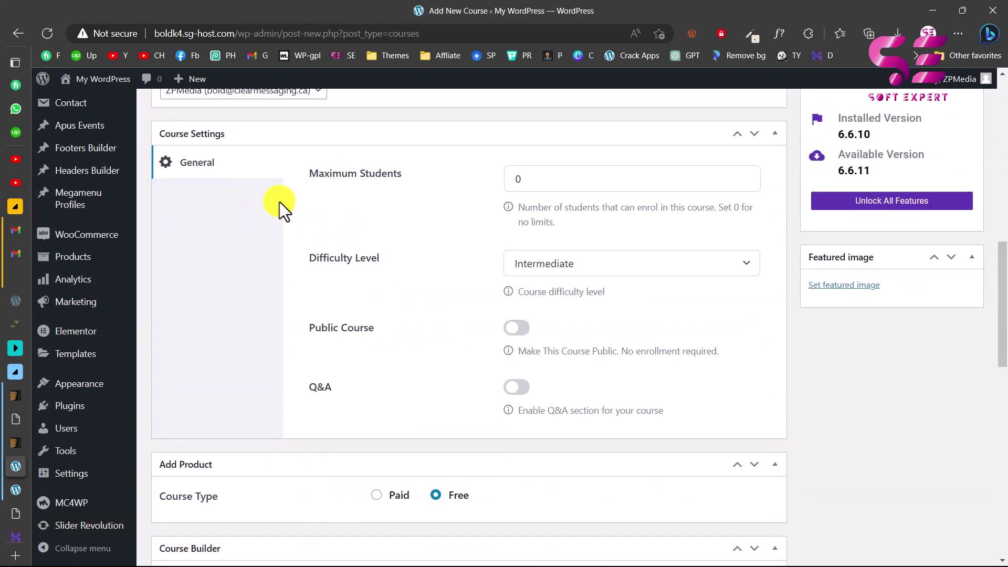
left_click(519, 182)
key("BackSpace")
left_click(558, 269)
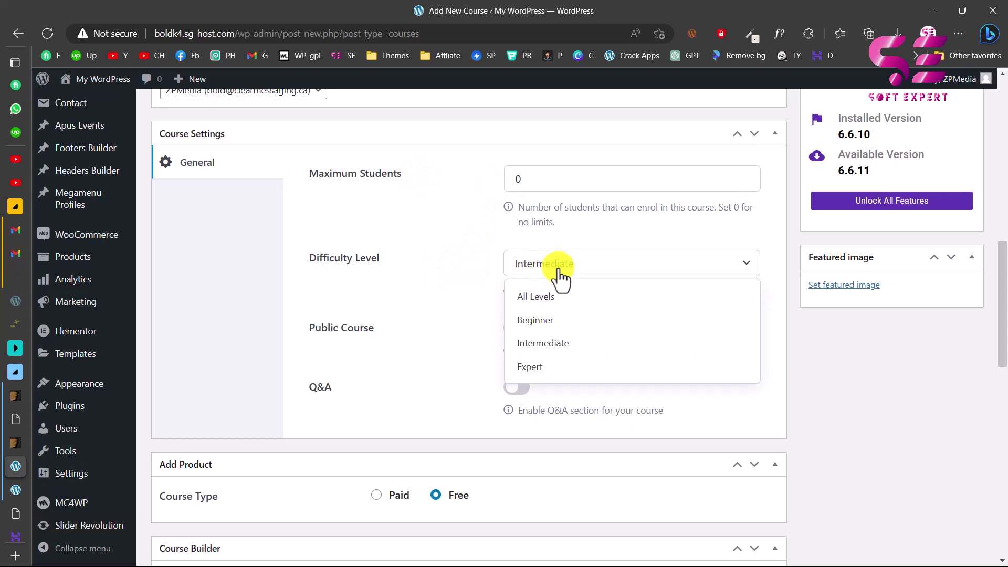
left_click(448, 276)
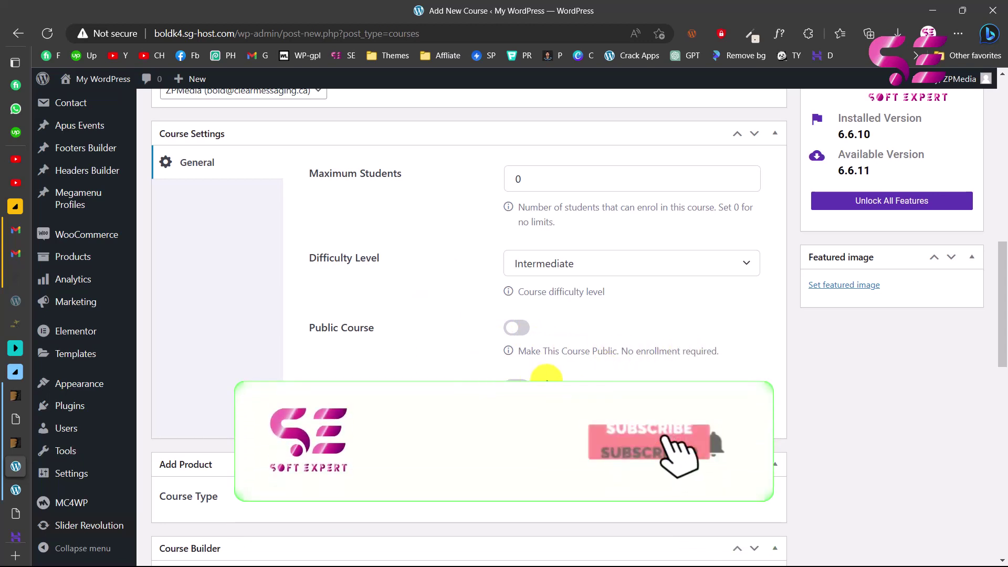
Review the new course form's course type, course builder, additional data and intro video sections, plus its course categories and tags
scroll(551, 383, "down", 1)
scroll(555, 383, "down", 3)
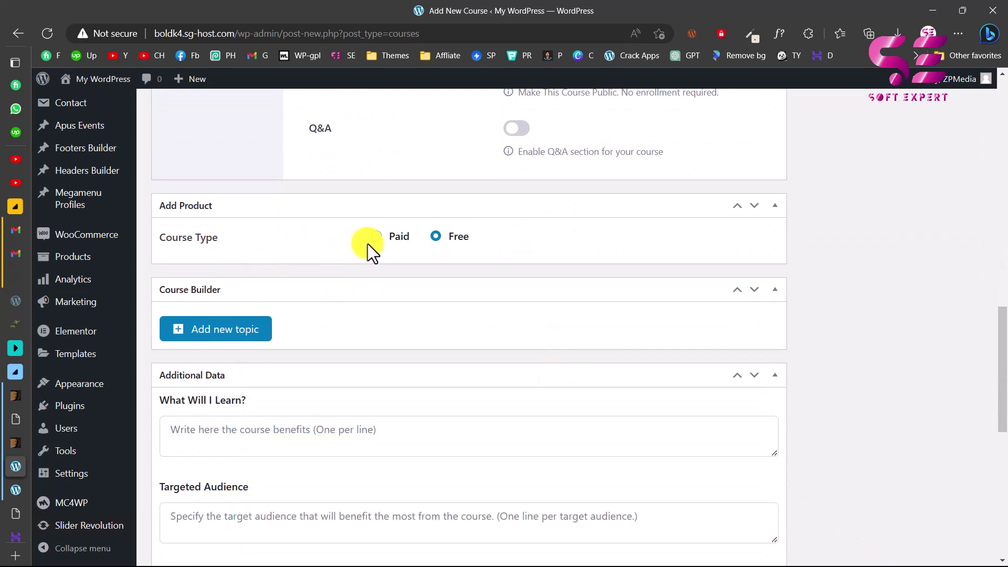
scroll(446, 240, "down", 2)
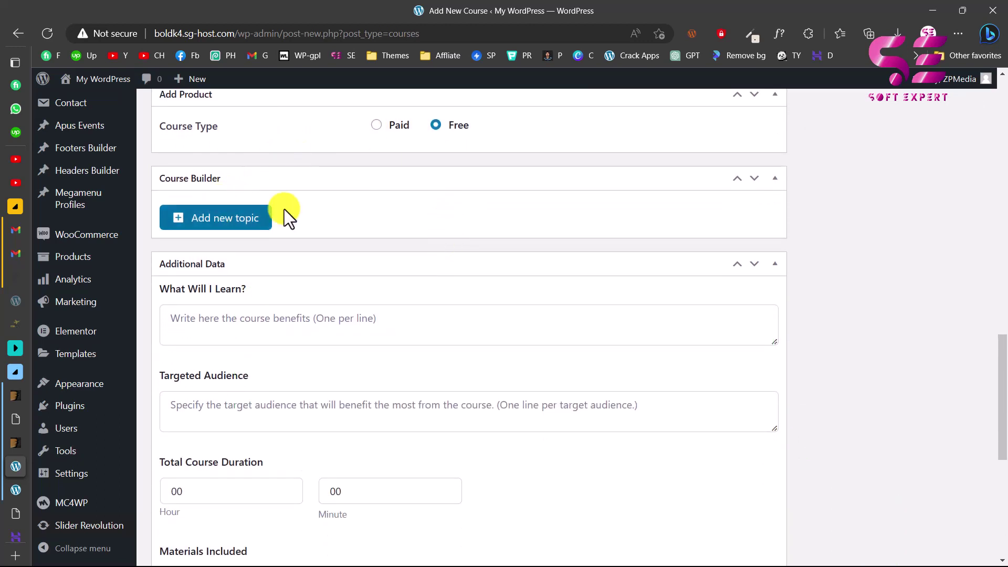
scroll(308, 212, "down", 2)
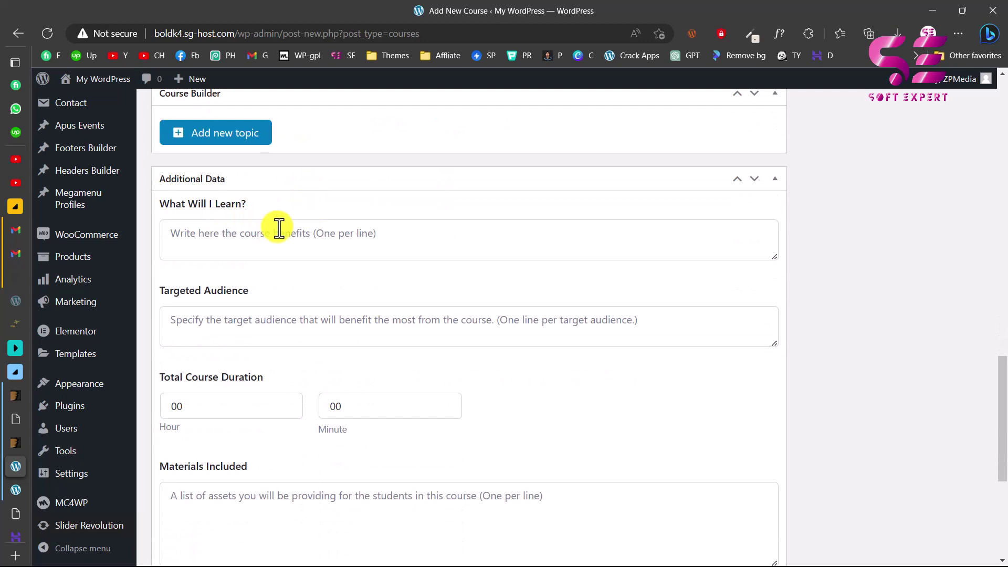
scroll(360, 450, "down", 4)
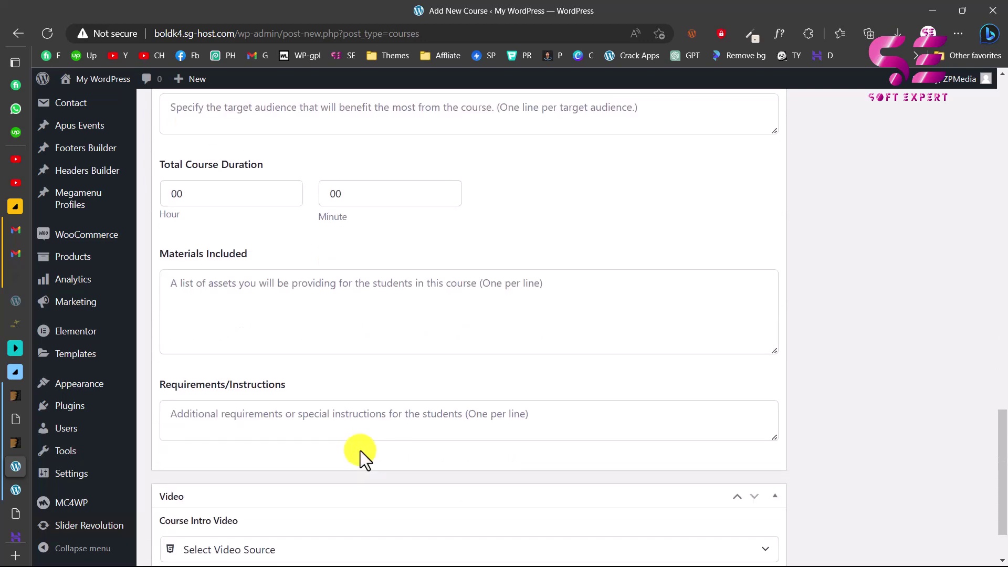
scroll(288, 239, "down", 2)
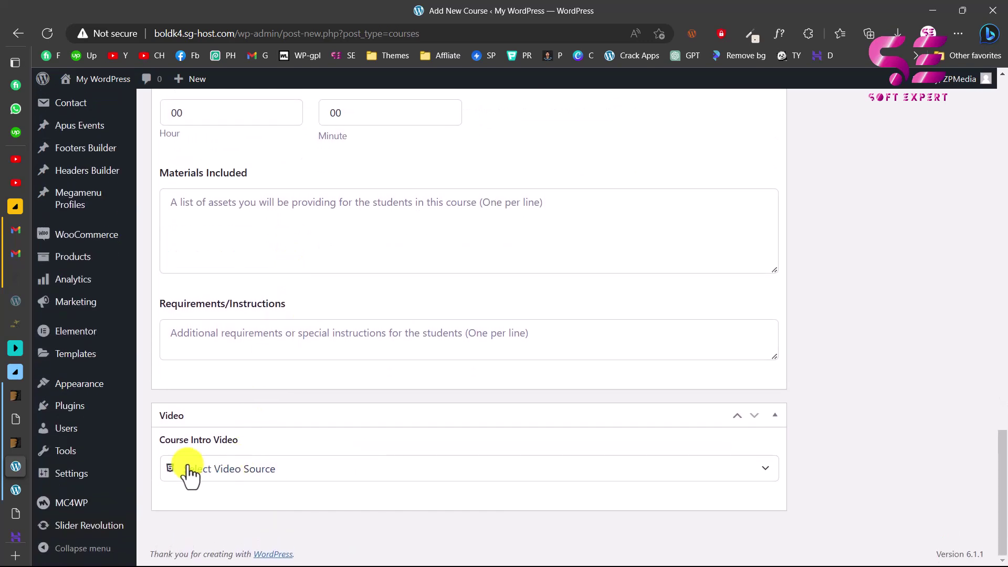
scroll(400, 453, "up", 20)
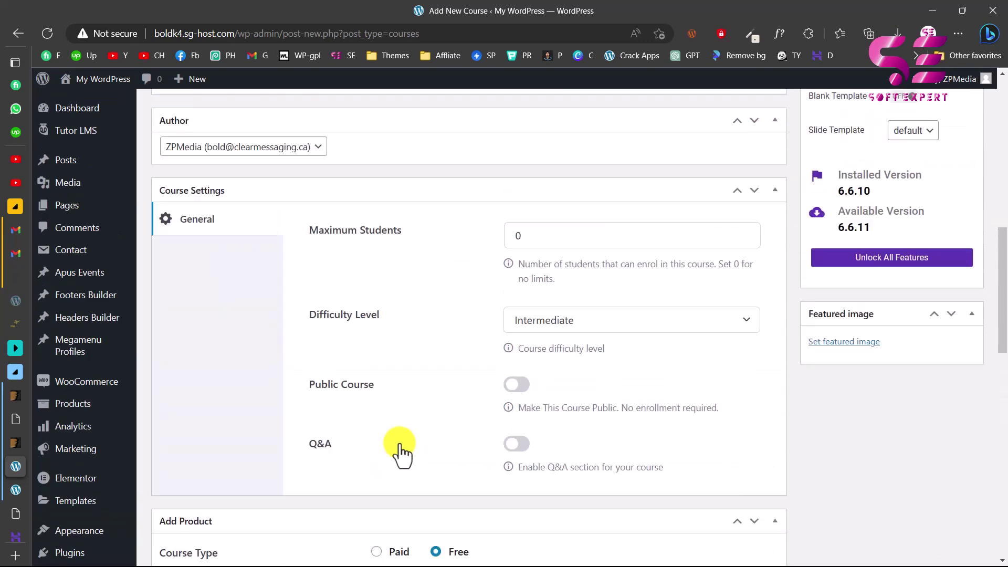
scroll(400, 449, "up", 4)
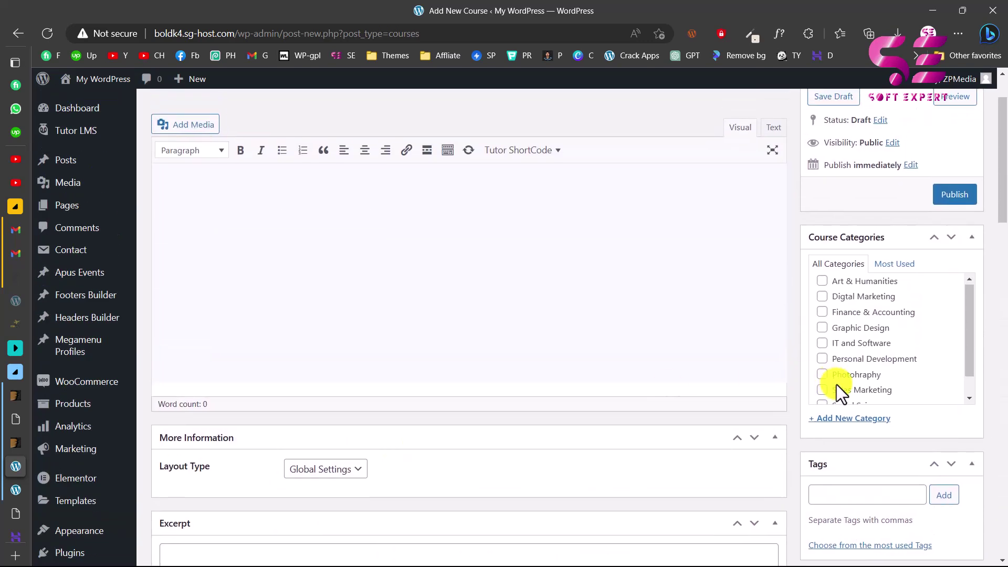
scroll(836, 384, "down", 1)
scroll(897, 421, "down", 3)
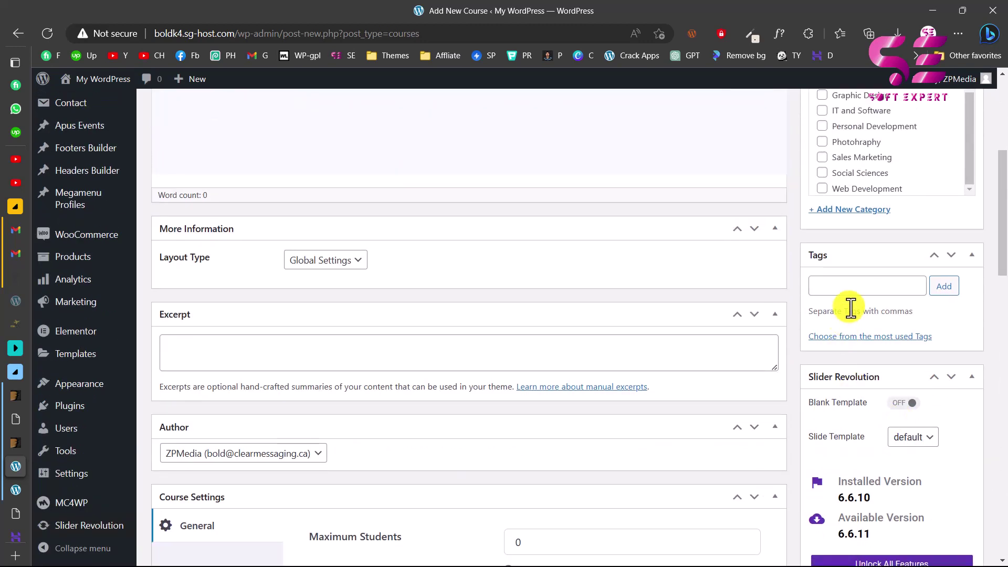
scroll(918, 293, "up", 5)
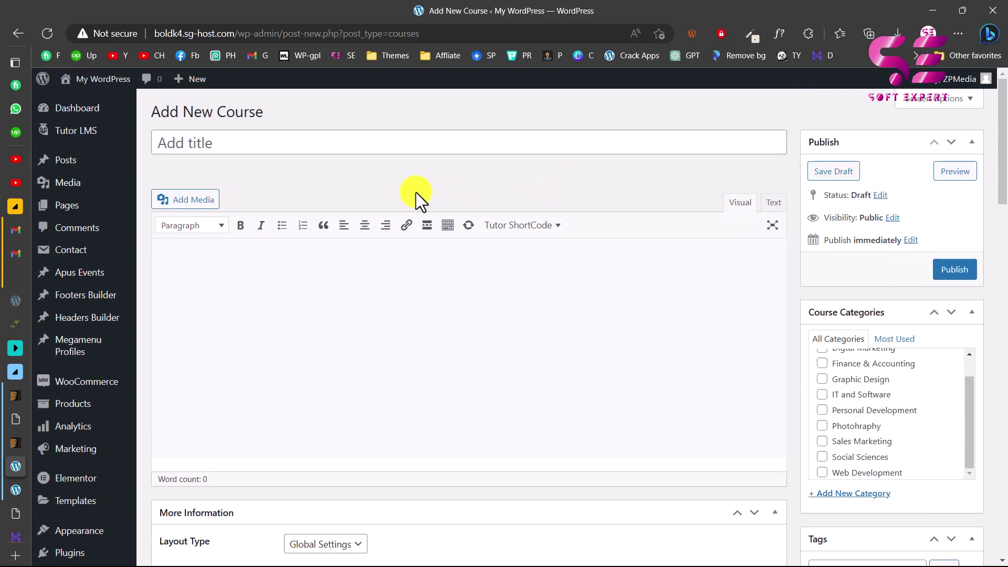
Look over the Educrat demo's Home 2 page in its browser tab and return to the new course form
left_click(17, 423)
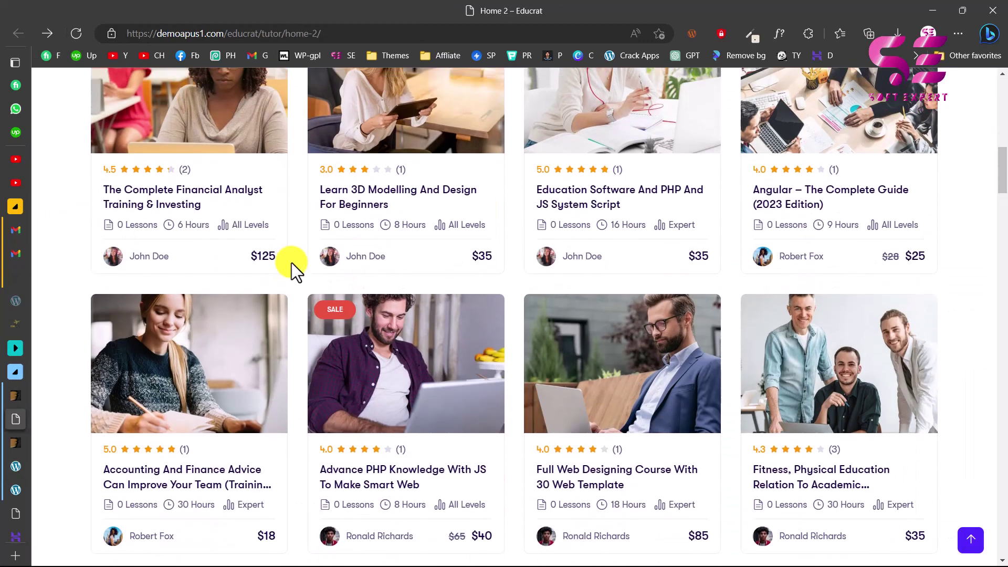
scroll(291, 261, "up", 1)
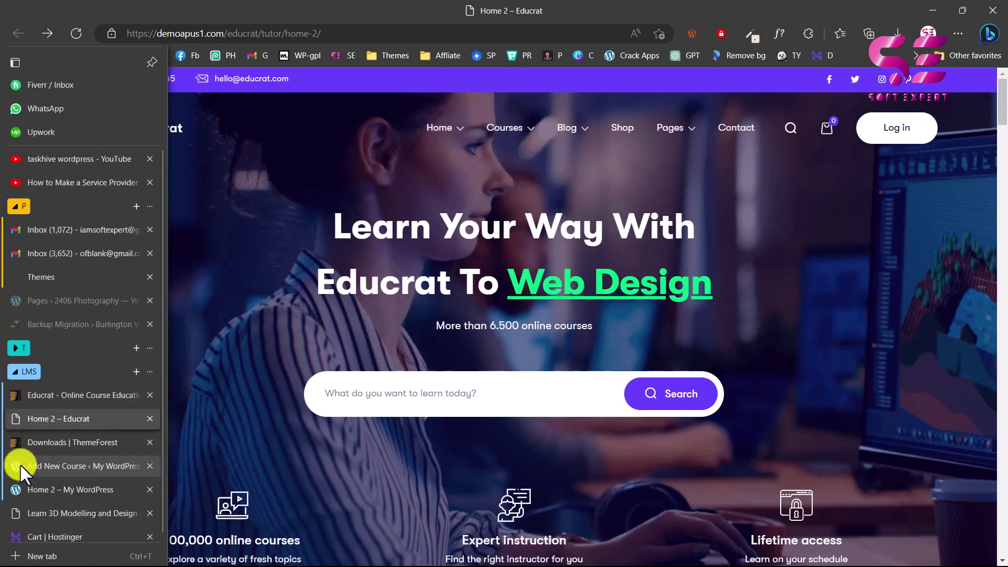
left_click(16, 465)
Open the Tutor LMS general settings and browse the pages available for the Terms and Conditions Page
mouse_move(85, 140)
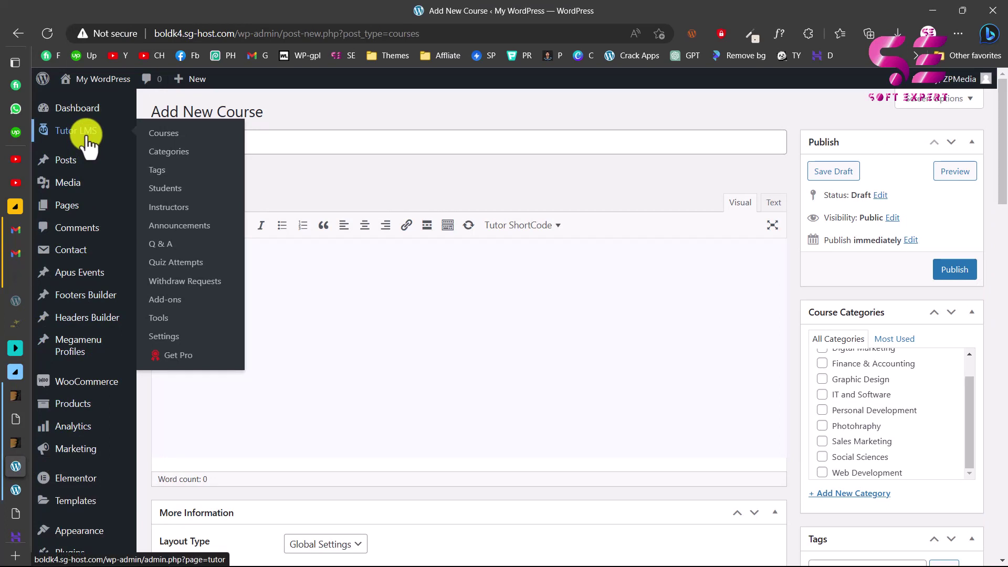
left_click(167, 335)
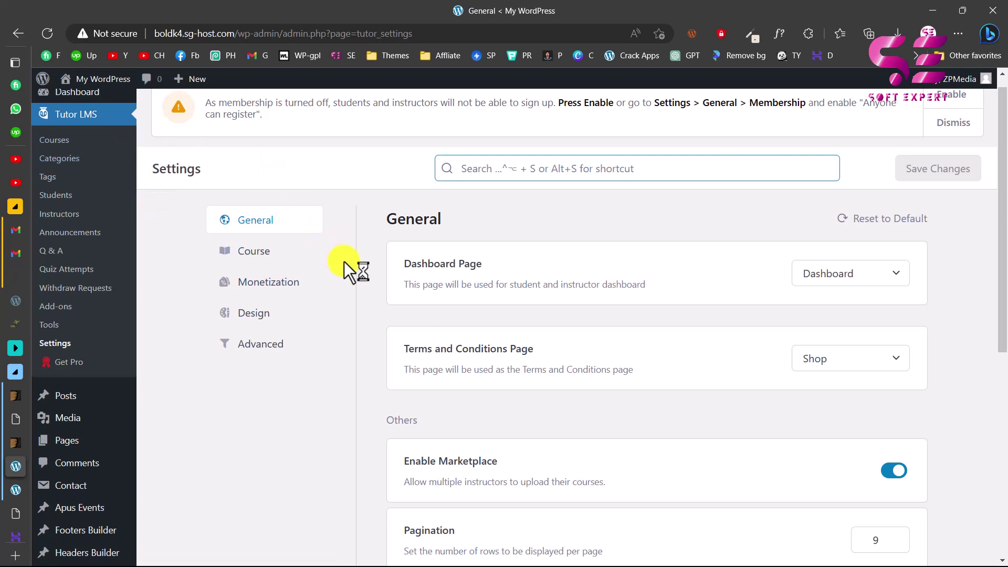
scroll(487, 289, "down", 1)
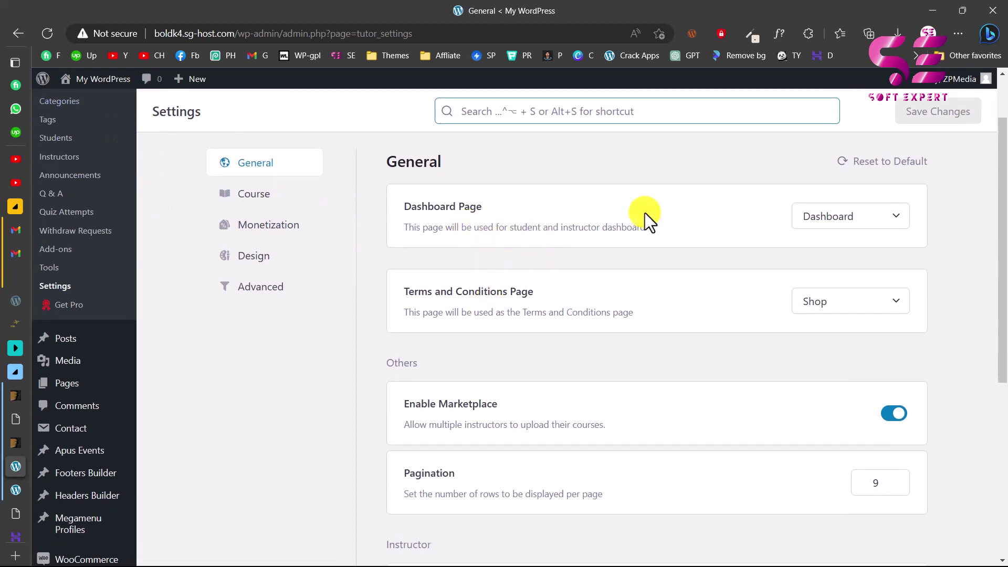
left_click(856, 223)
scroll(450, 263, "down", 1)
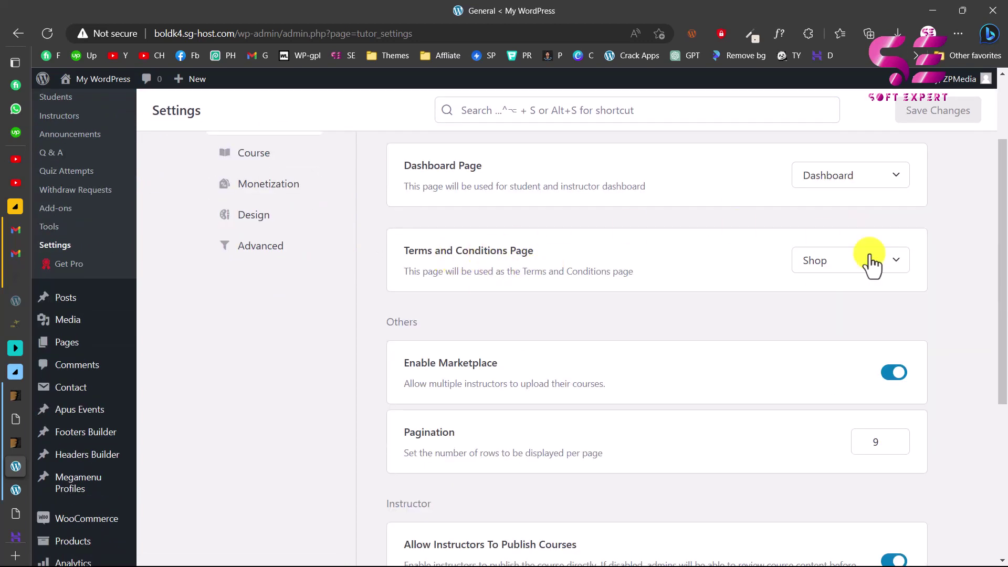
left_click(890, 271)
scroll(861, 432, "down", 3)
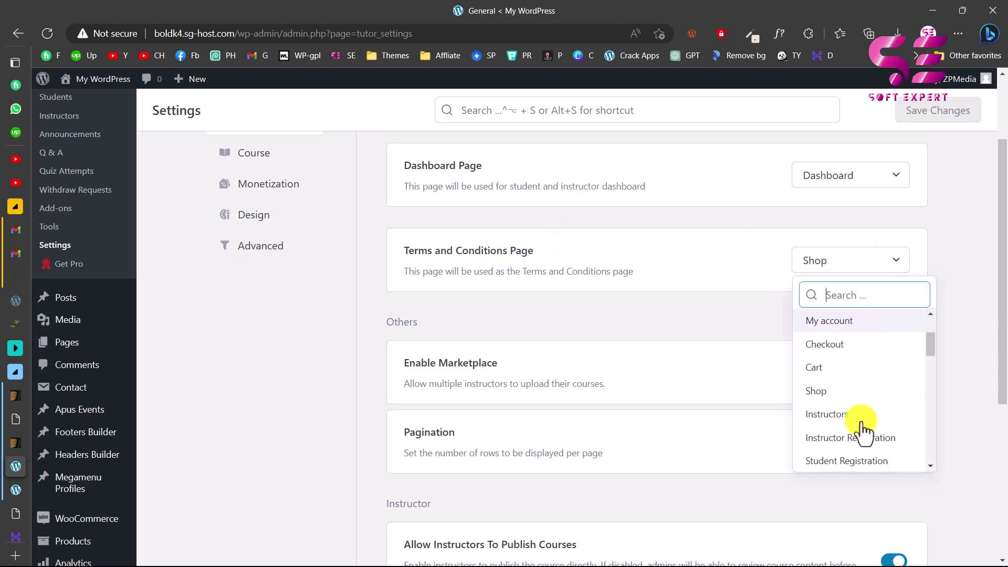
scroll(861, 432, "down", 5)
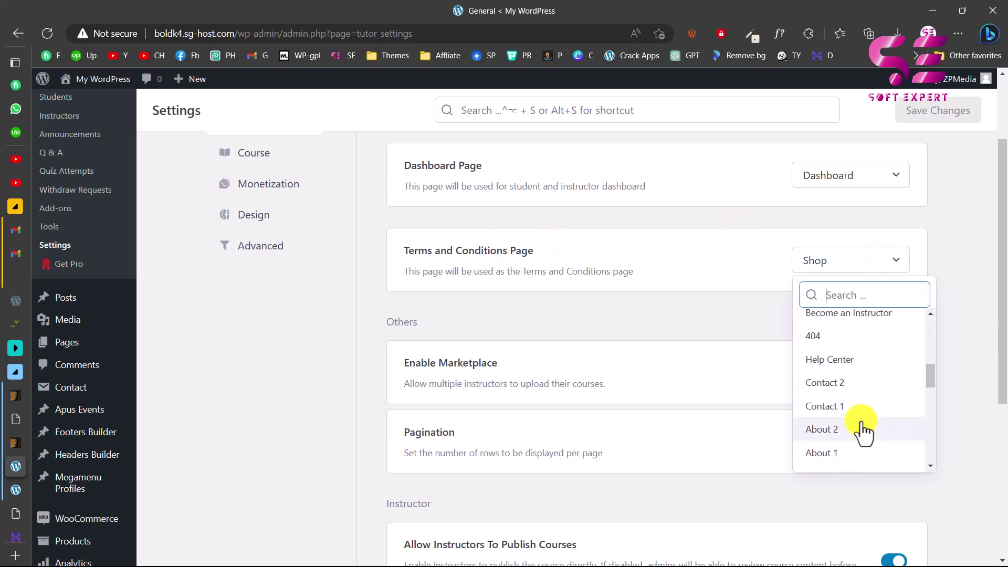
scroll(861, 432, "down", 3)
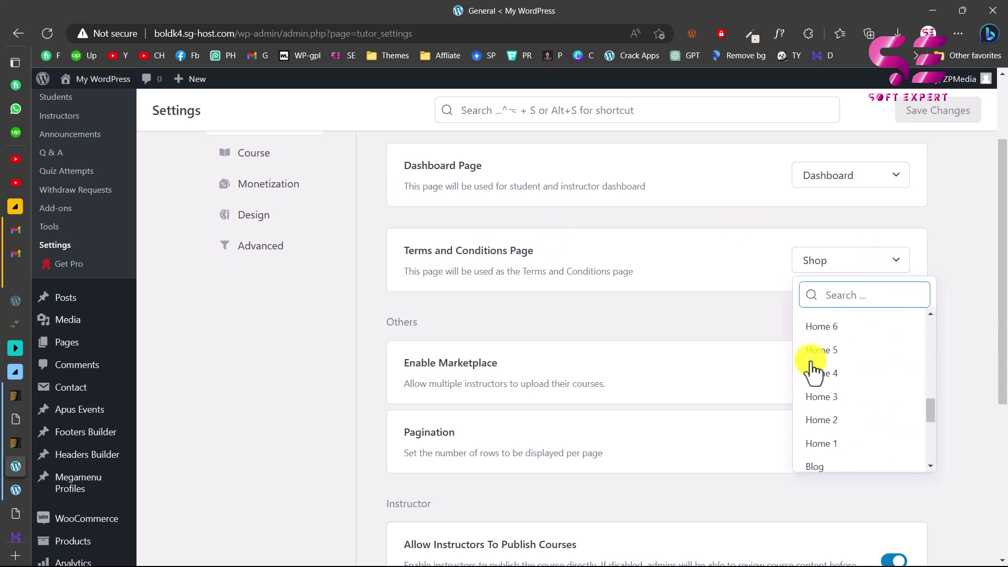
left_click(578, 314)
Disable the marketplace, instructor course publishing and the Become an Instructor button, and save the general settings
scroll(578, 315, "down", 3)
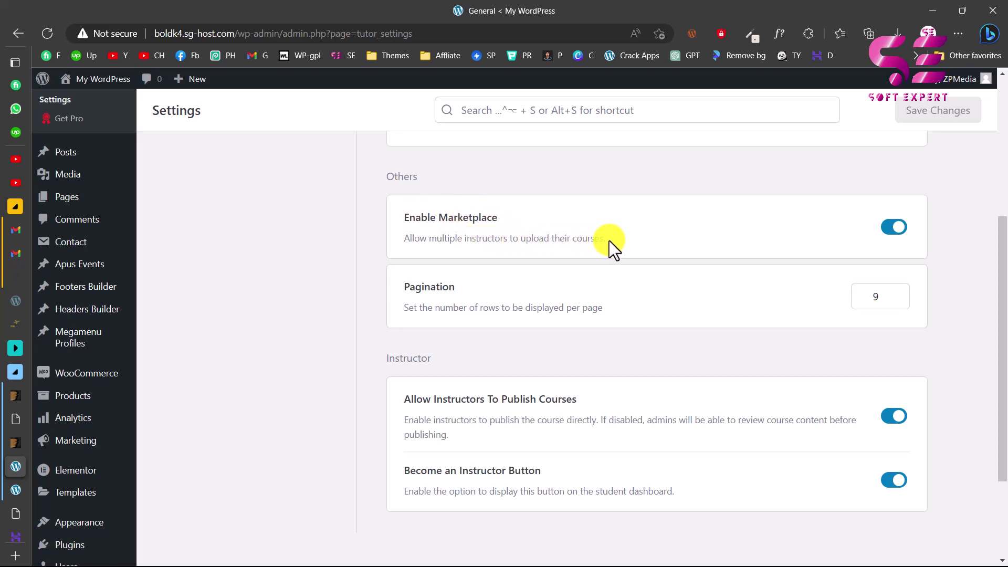
left_click_drag(609, 240, 402, 240)
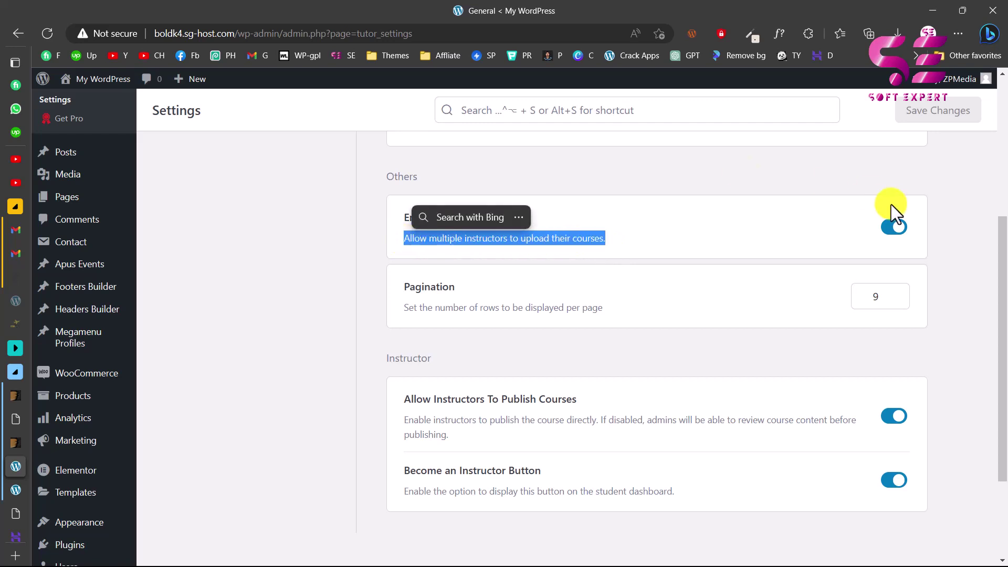
left_click(894, 226)
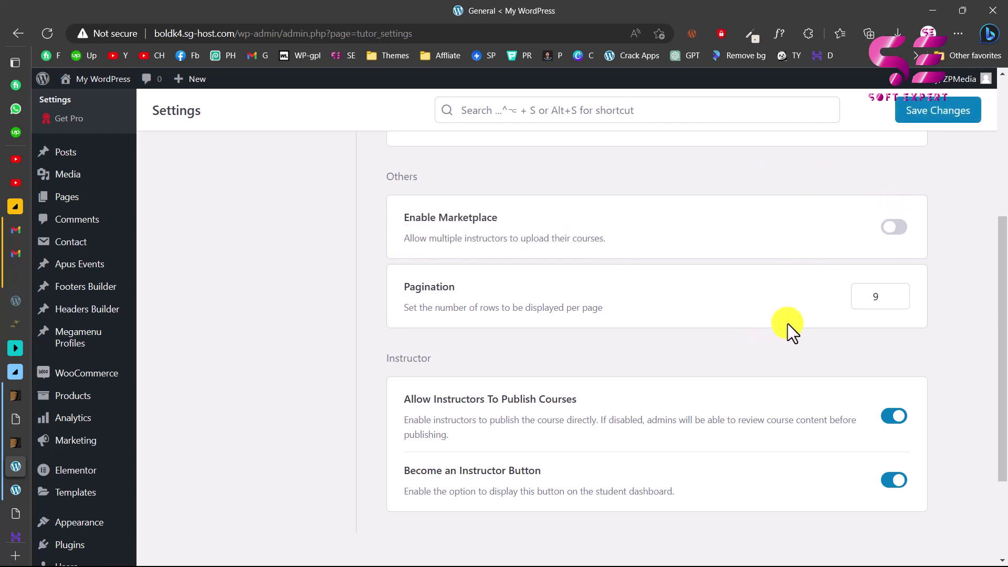
scroll(788, 323, "down", 3)
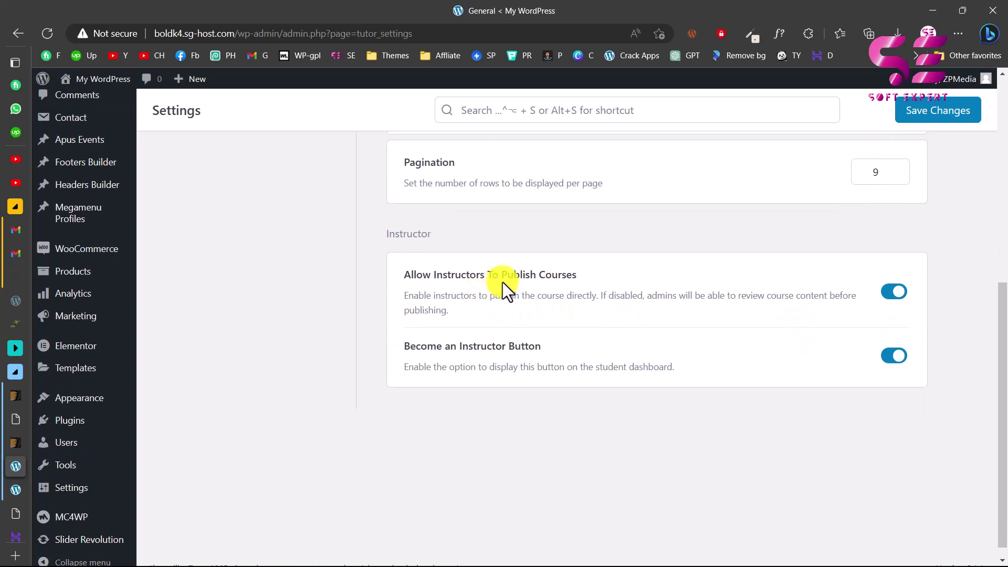
scroll(670, 280, "up", 1)
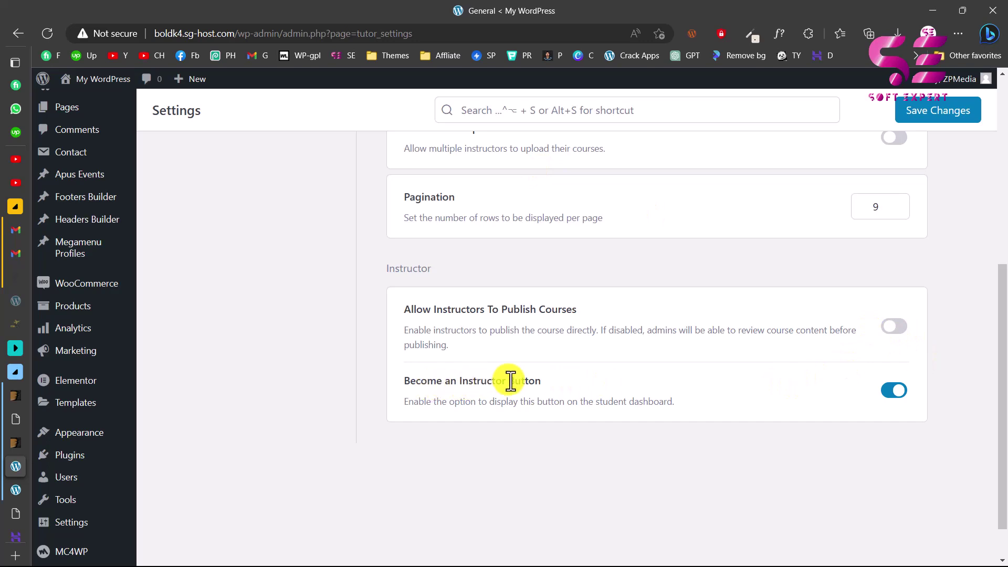
scroll(890, 399, "up", 5)
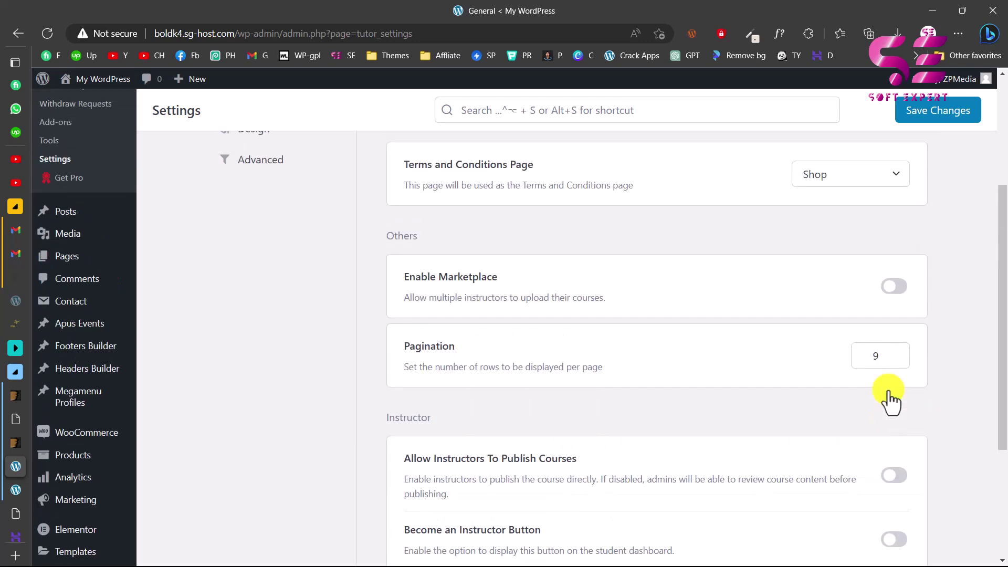
left_click(931, 117)
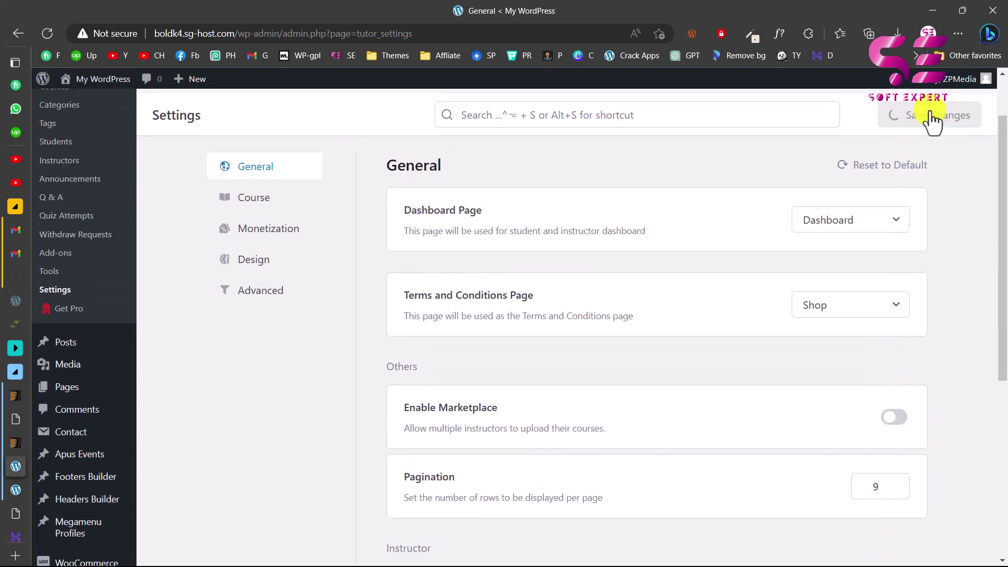
scroll(484, 321, "down", 3)
scroll(462, 268, "up", 3)
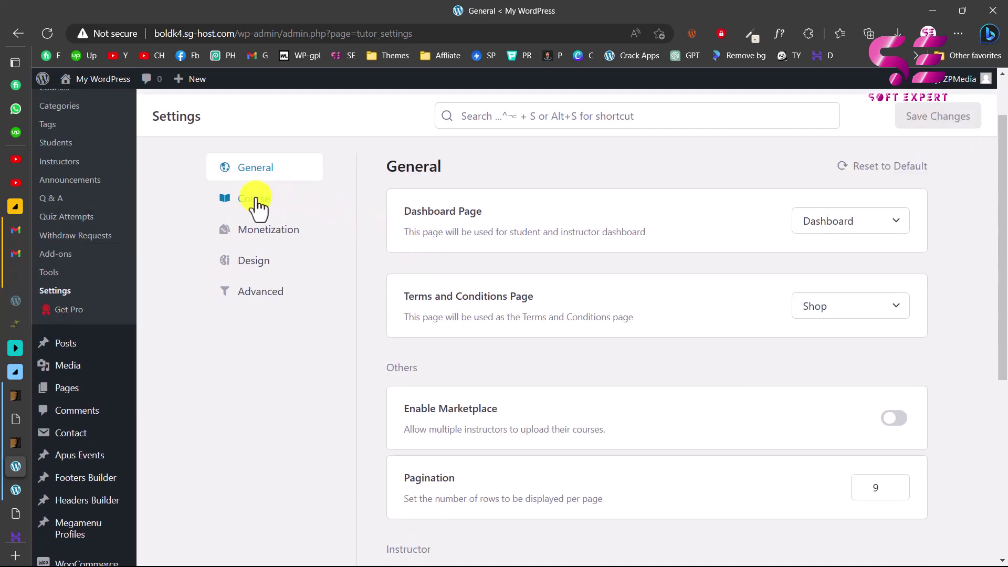
Open the Tutor LMS course settings and review the course visibility, content access, completion, lesson and quiz options
left_click(254, 205)
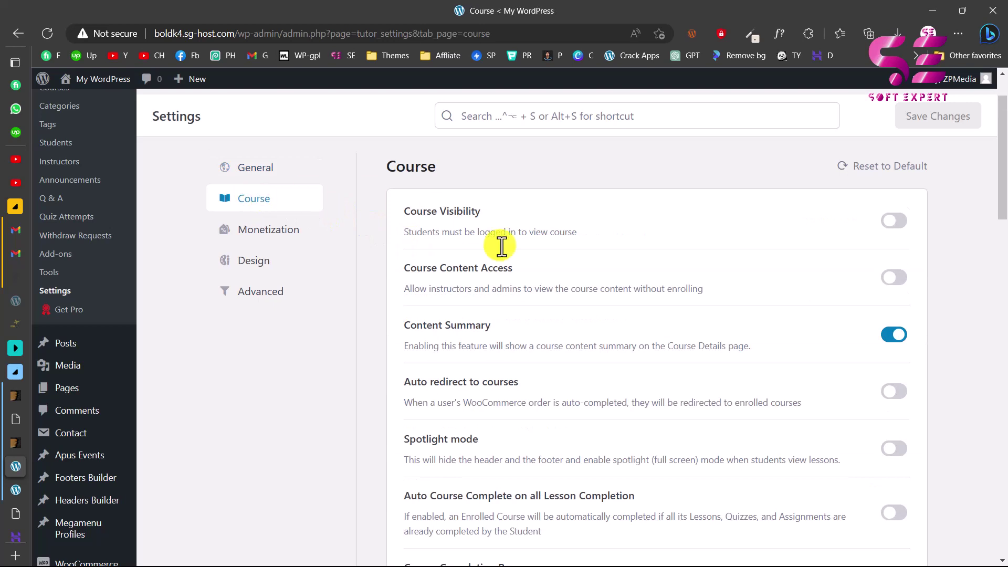
scroll(501, 247, "down", 1)
scroll(501, 246, "up", 1)
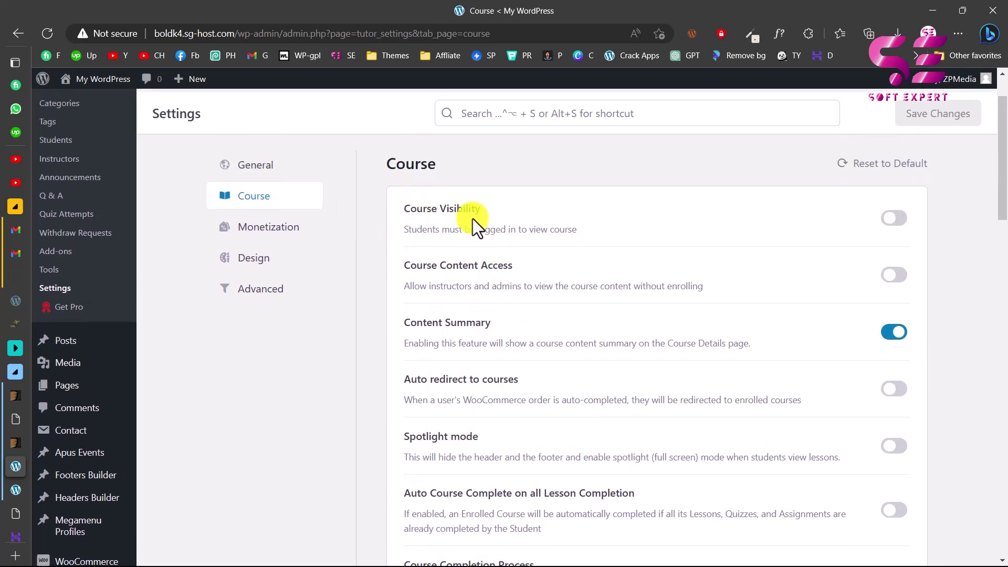
scroll(476, 223, "down", 1)
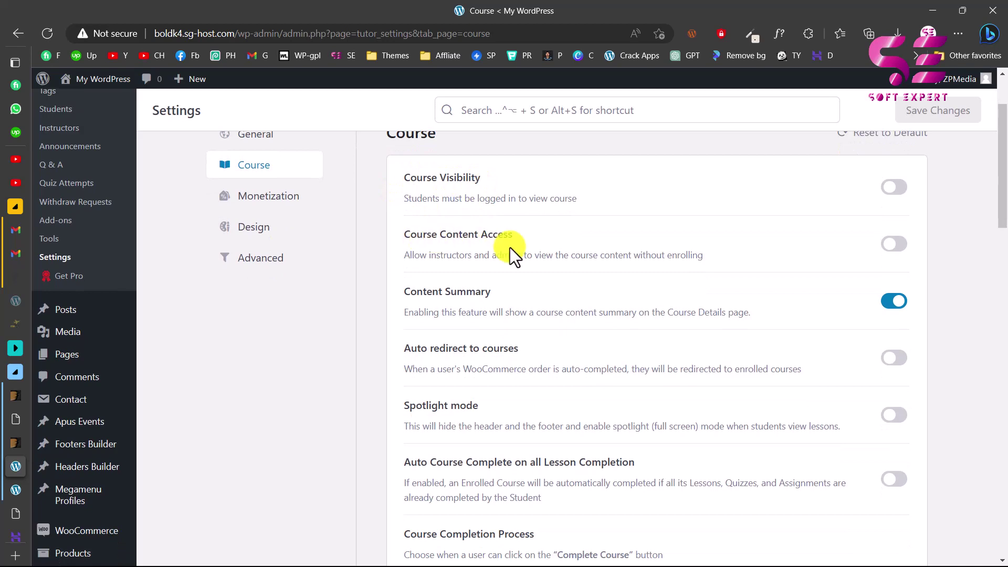
scroll(512, 295, "down", 1)
scroll(571, 333, "down", 10)
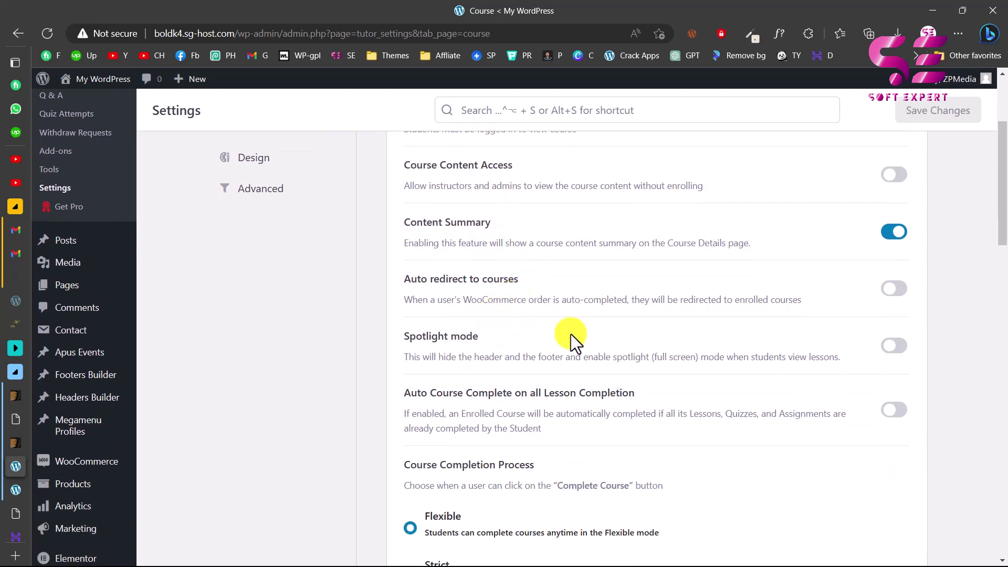
scroll(571, 333, "down", 10)
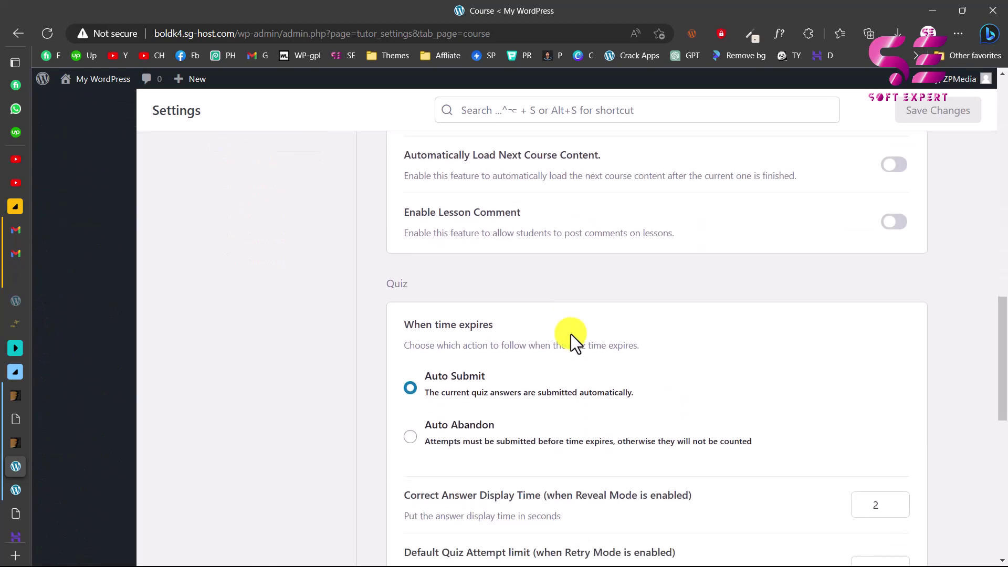
scroll(571, 334, "up", 20)
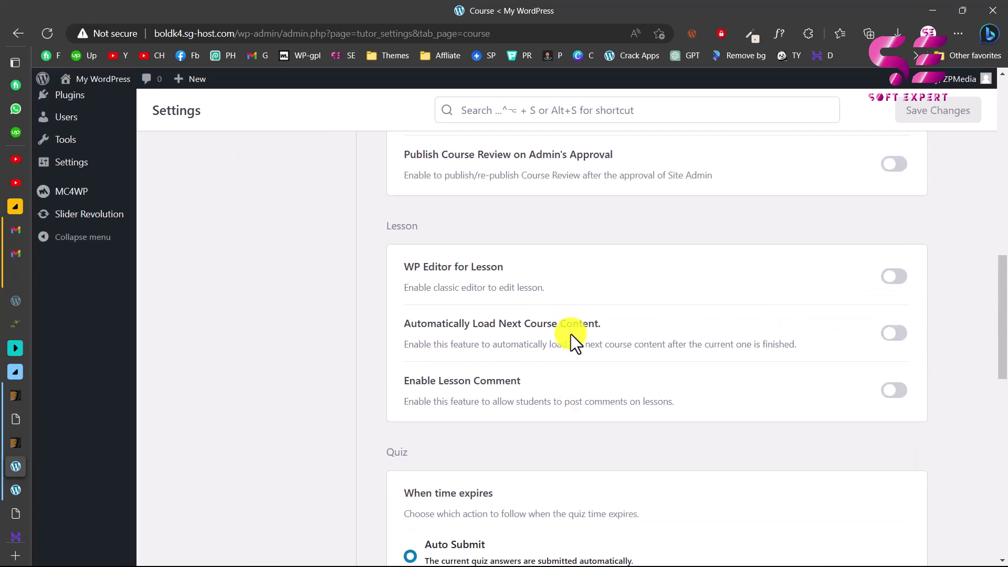
scroll(525, 339, "down", 1)
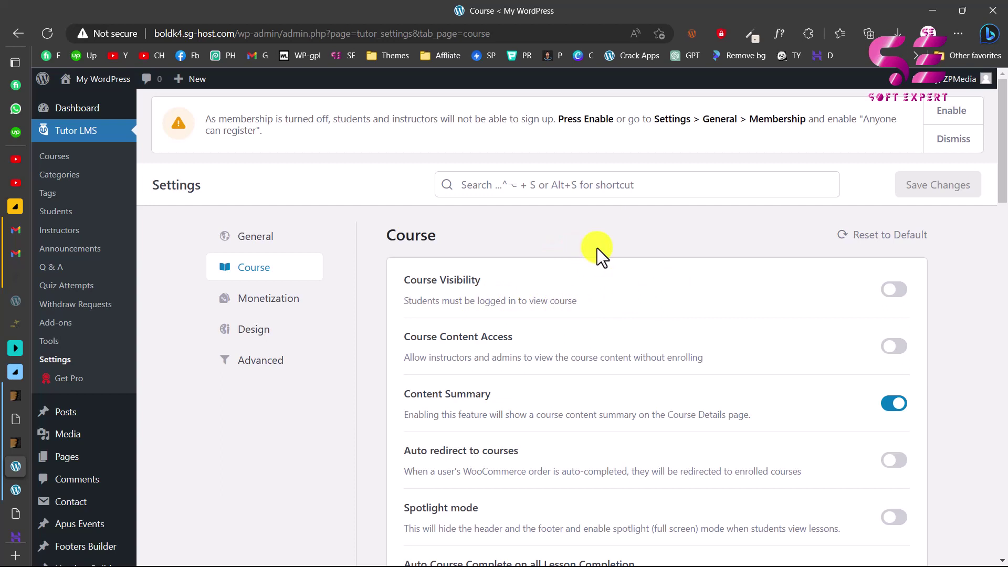
scroll(552, 278, "down", 2)
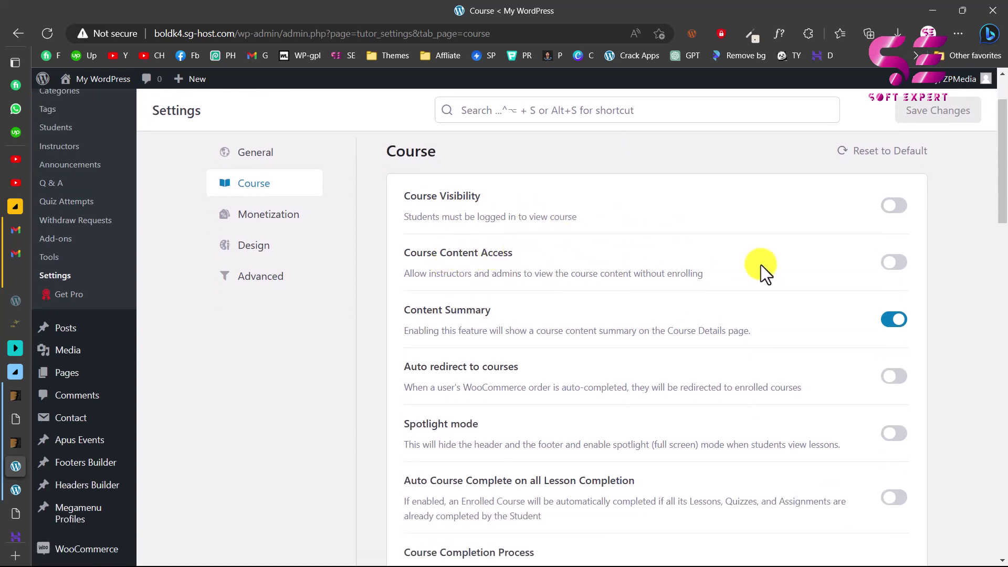
scroll(754, 277, "down", 1)
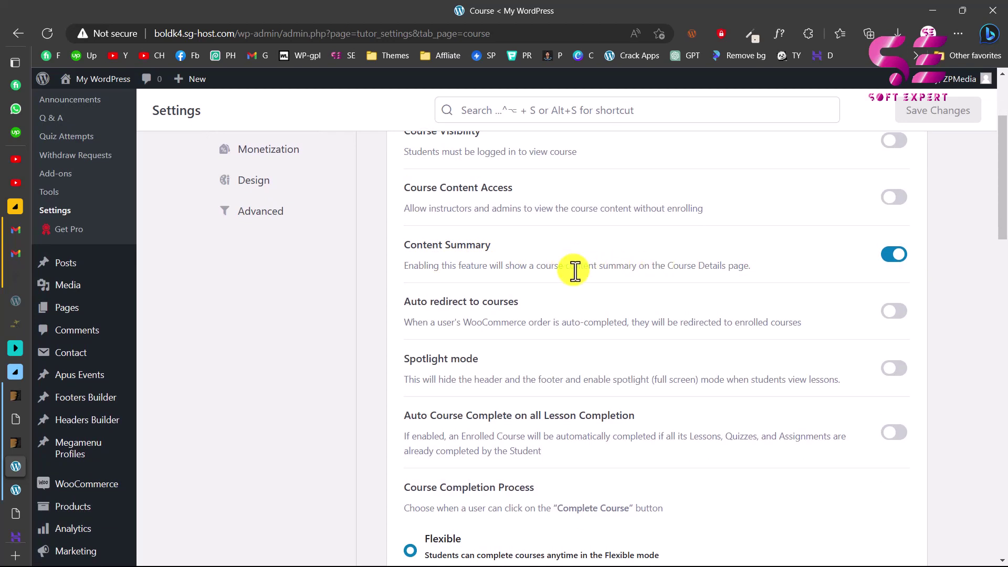
scroll(307, 231, "up", 1)
Open the monetization settings and view the choices available for the eCommerce engine
left_click(306, 230)
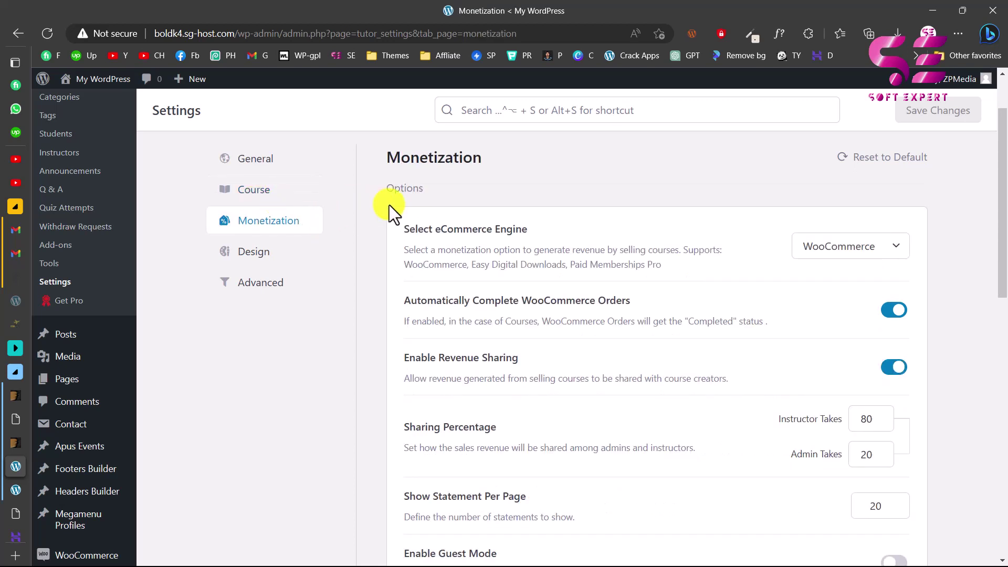
scroll(389, 204, "down", 1)
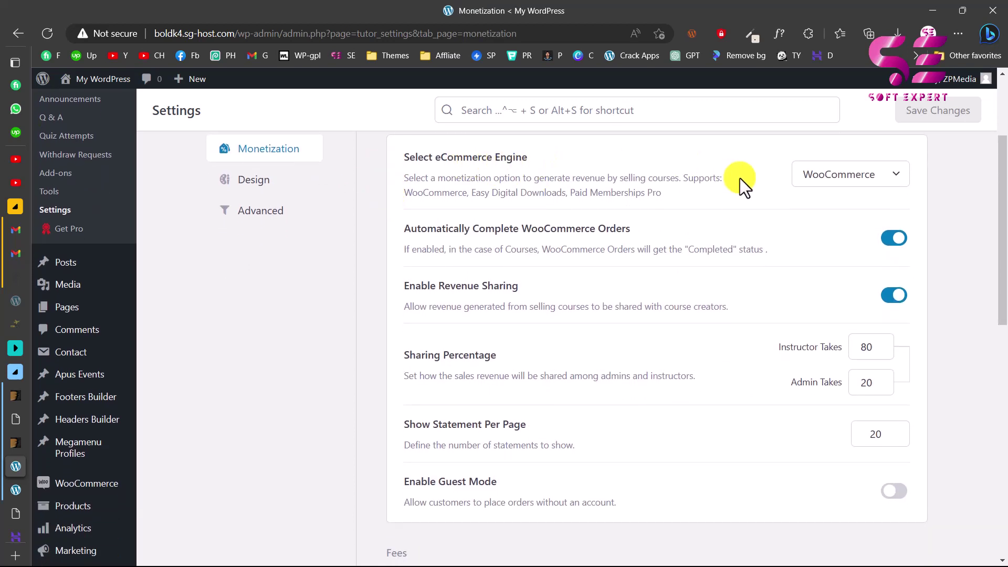
left_click(826, 181)
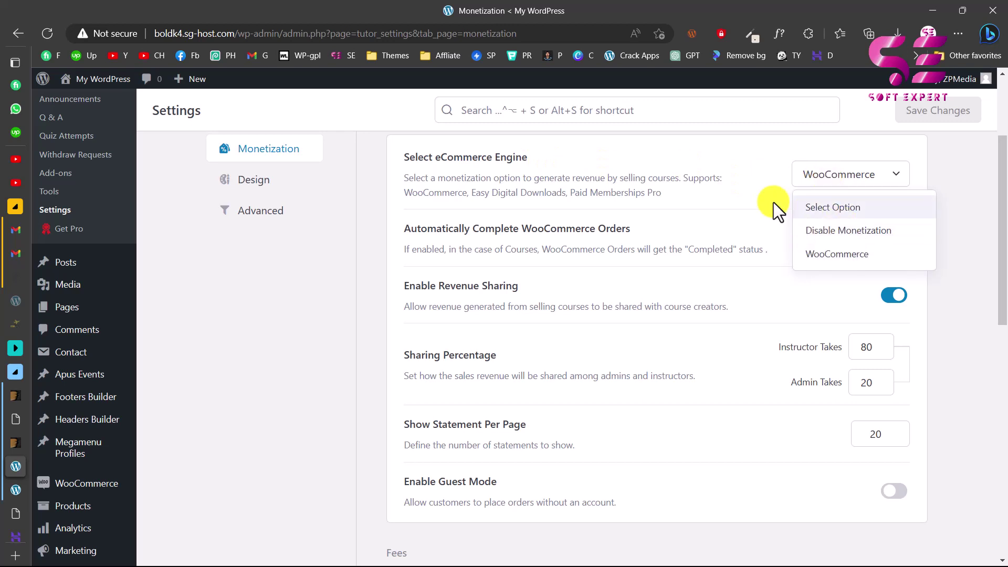
scroll(763, 197, "down", 1)
scroll(541, 180, "up", 1)
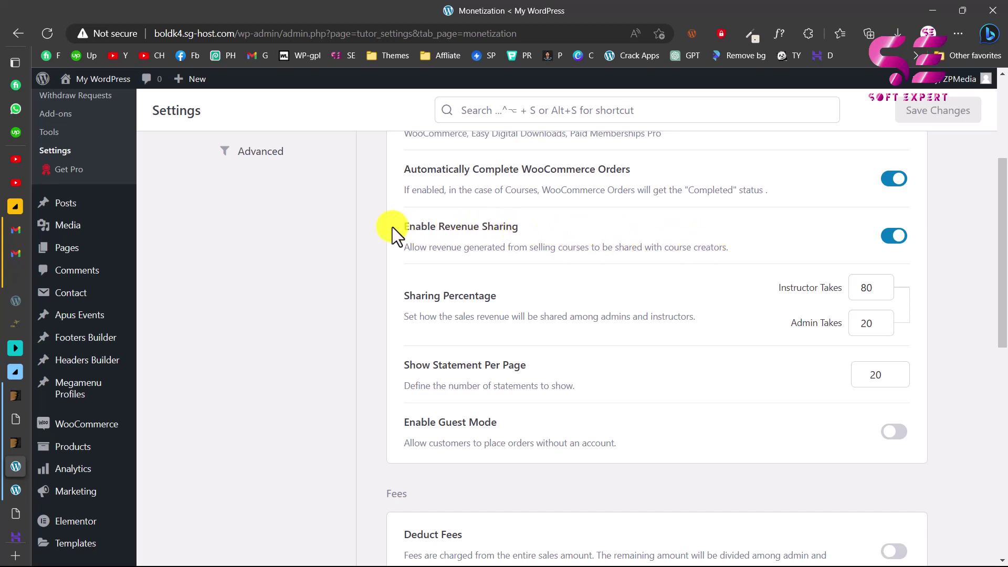
Review the revenue sharing percentages, guest mode, fee deduction and instructor withdrawal options in the monetization settings
scroll(604, 250, "down", 2)
scroll(607, 249, "down", 2)
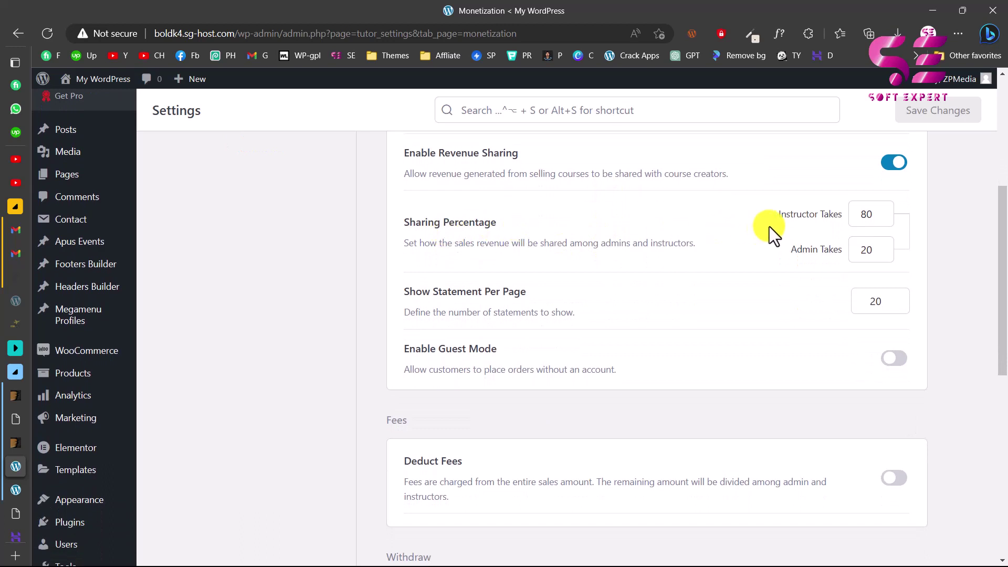
left_click(864, 214)
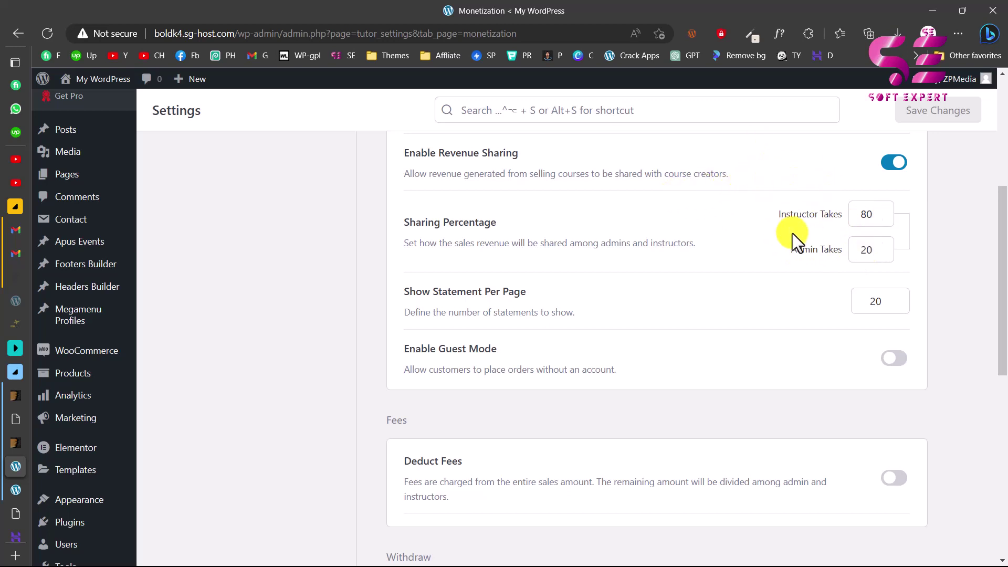
scroll(836, 220, "down", 3)
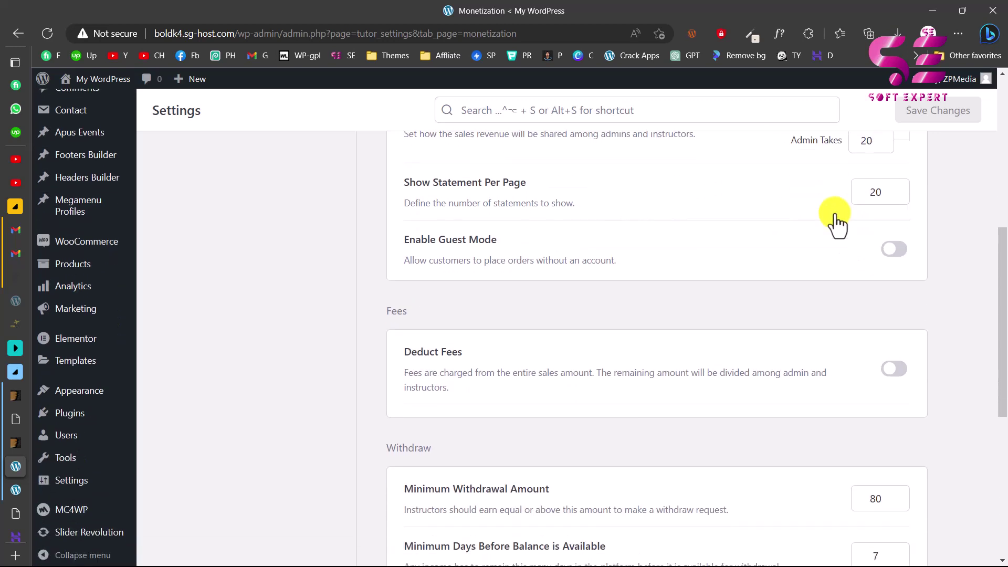
scroll(531, 191, "down", 1)
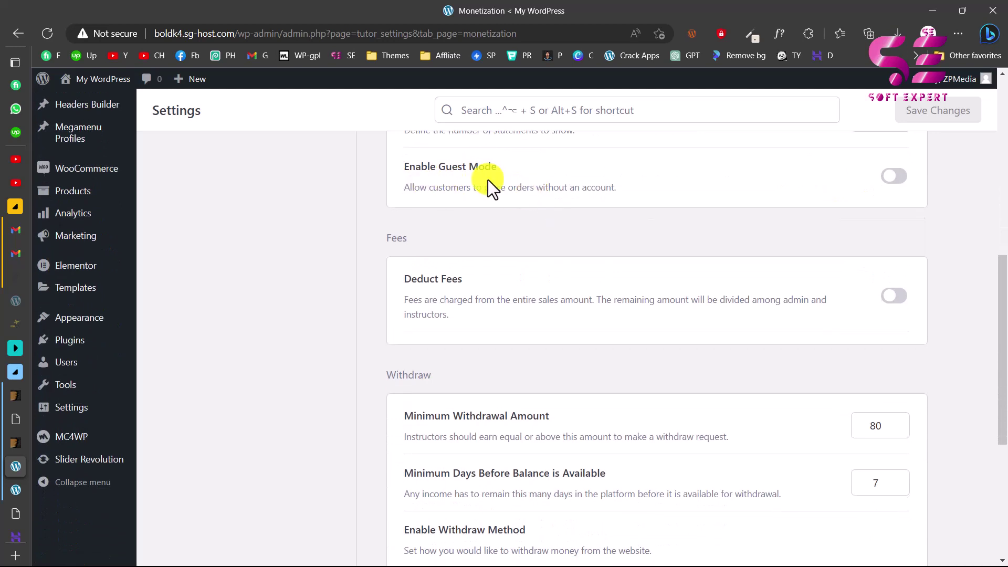
scroll(556, 200, "down", 1)
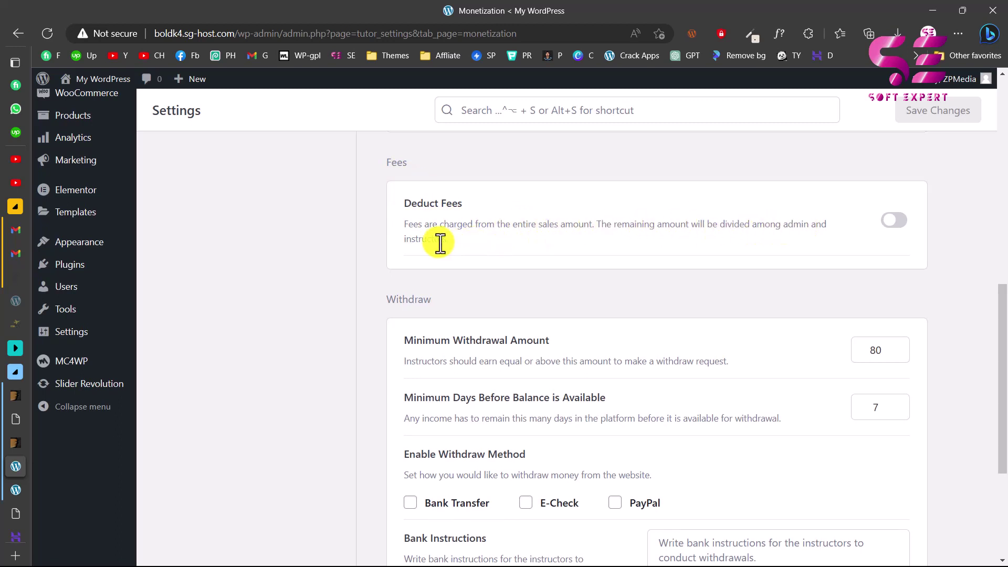
scroll(533, 245, "down", 3)
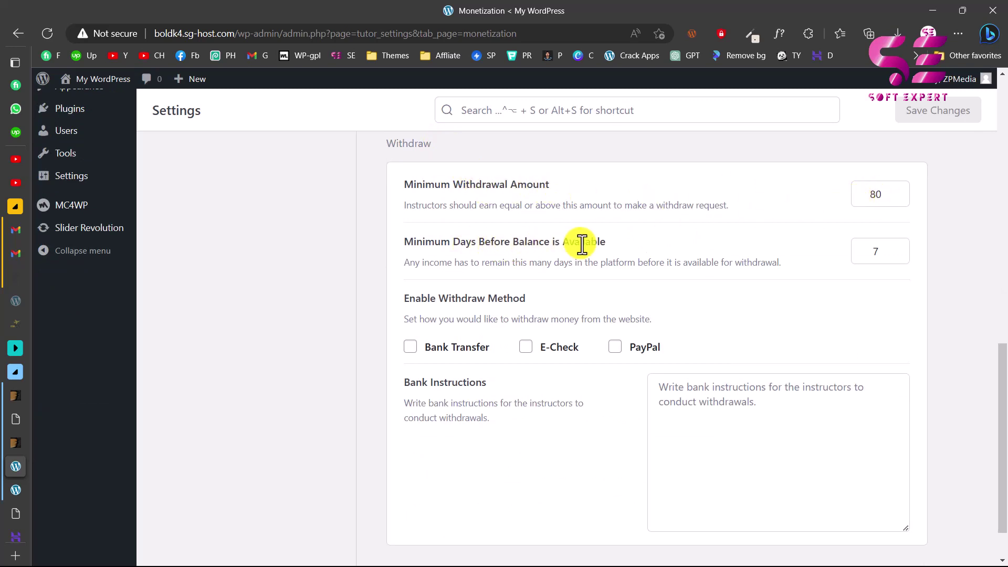
scroll(575, 286, "down", 2)
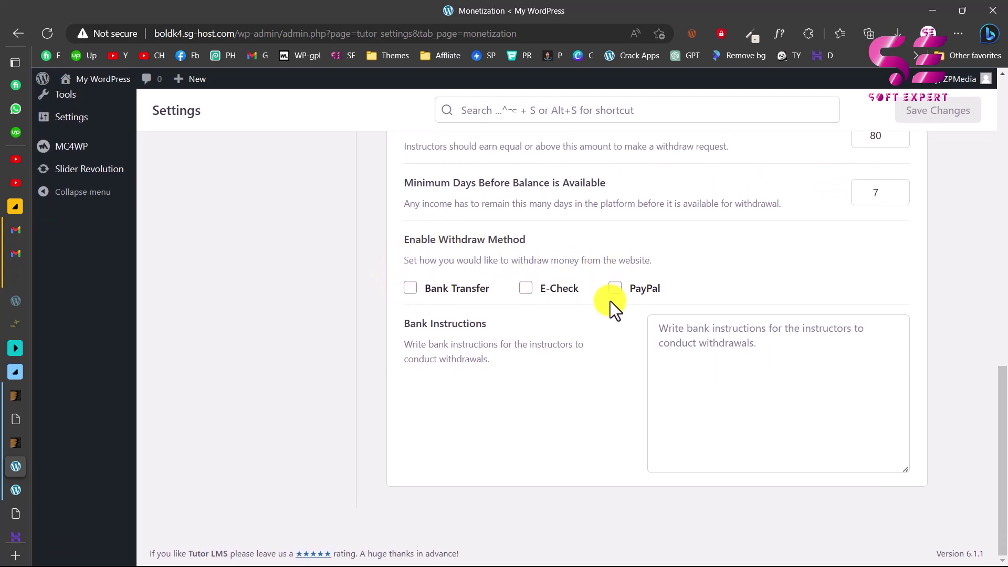
Open the design settings and compare the Column Per Row option with the Educrat demo's Courses page
scroll(609, 300, "up", 10)
left_click(278, 309)
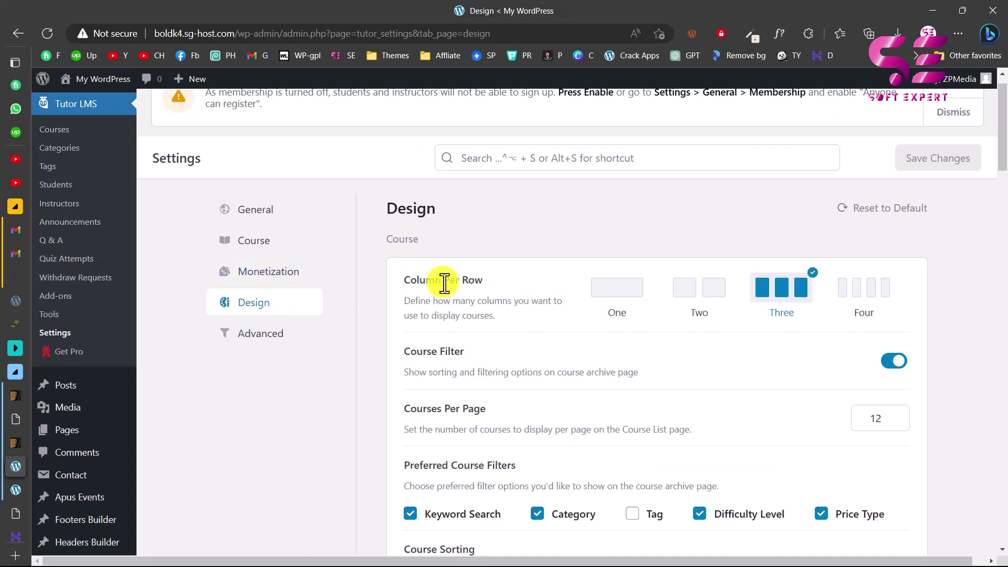
scroll(445, 200, "down", 1)
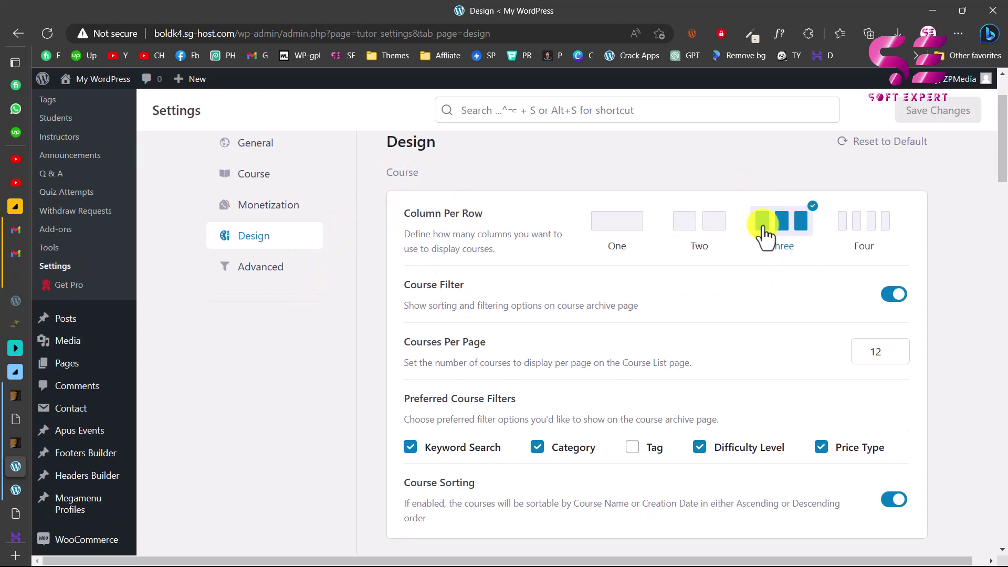
left_click(16, 490)
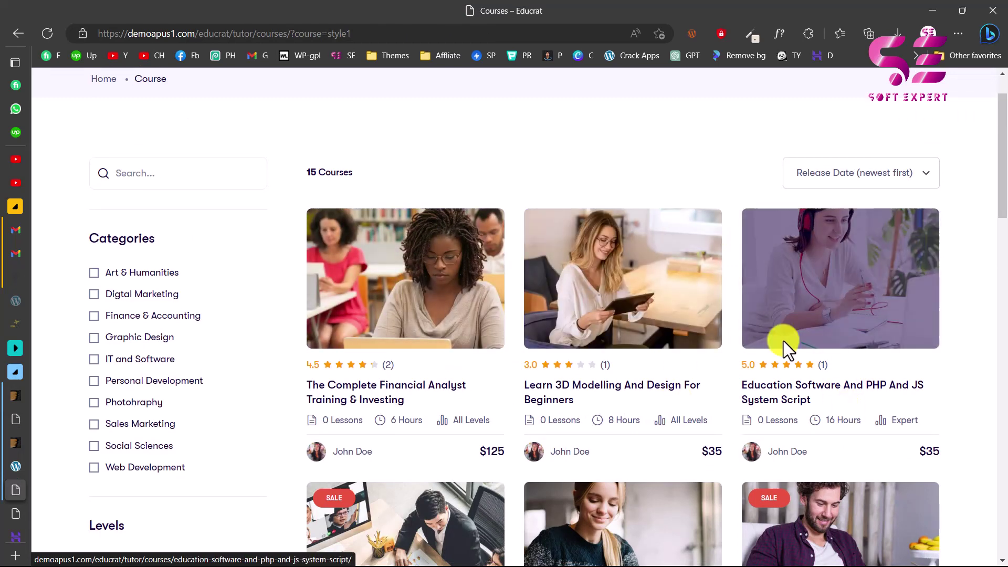
left_click(16, 466)
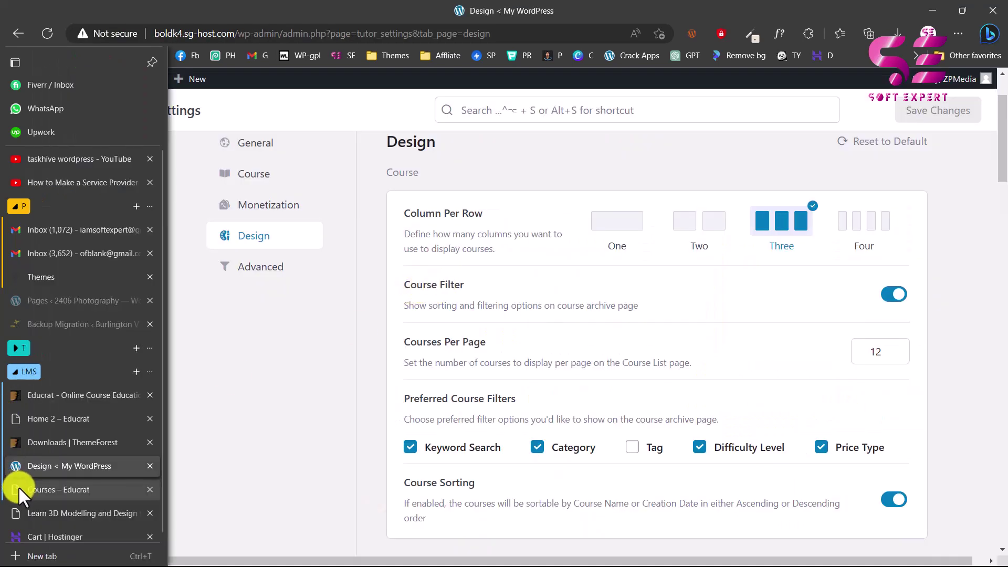
Compare the category, level and price filters on the demo's Courses page with the Preferred Course Filters in the design settings
left_click(18, 487)
scroll(131, 401, "down", 8)
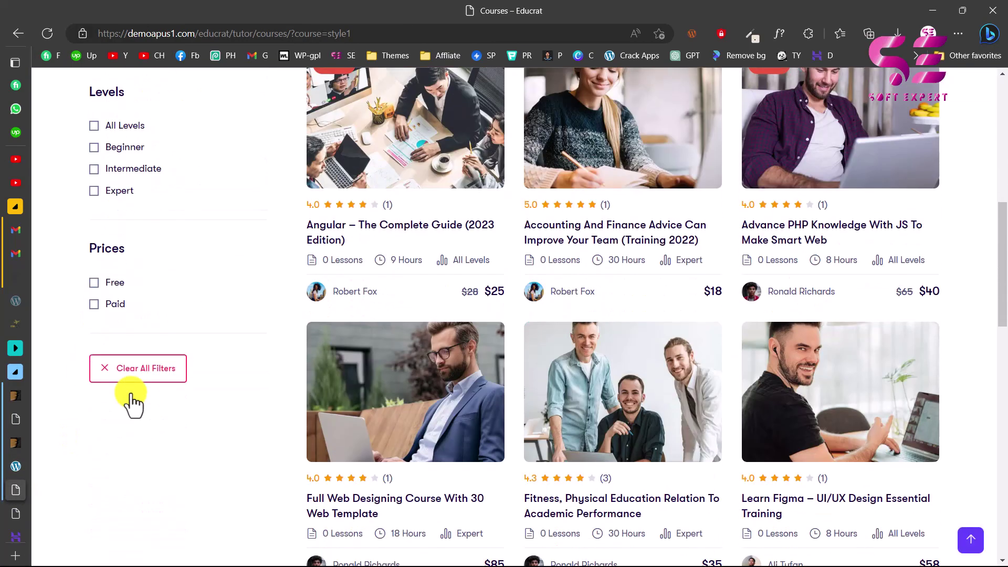
left_click(130, 393)
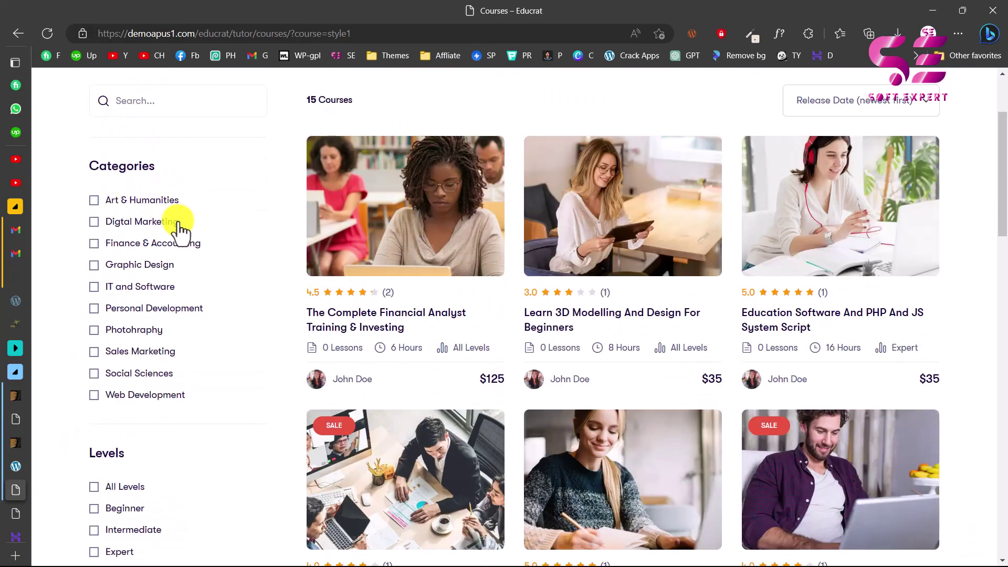
scroll(182, 234, "down", 3)
scroll(157, 362, "down", 1)
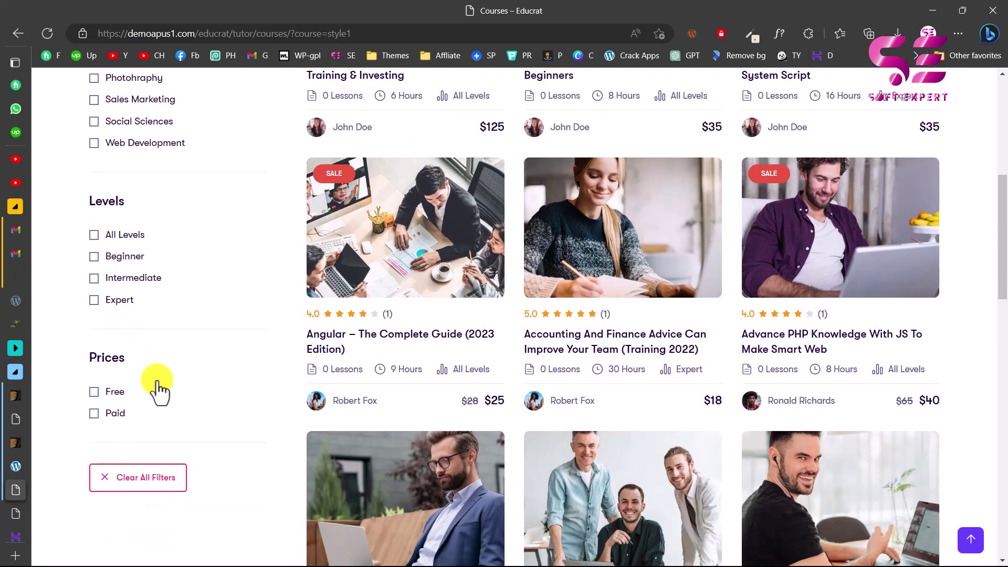
left_click(16, 466)
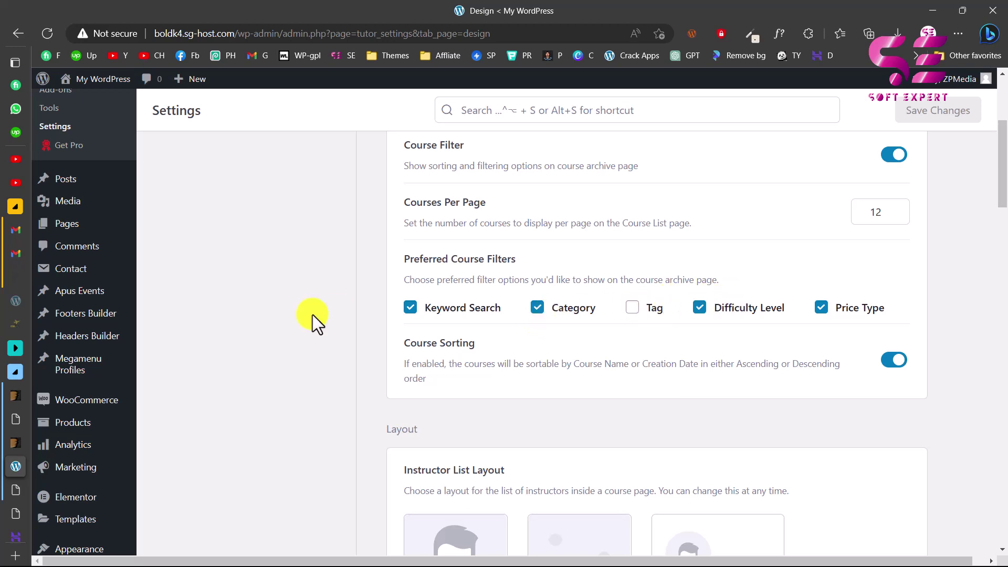
left_click(13, 489)
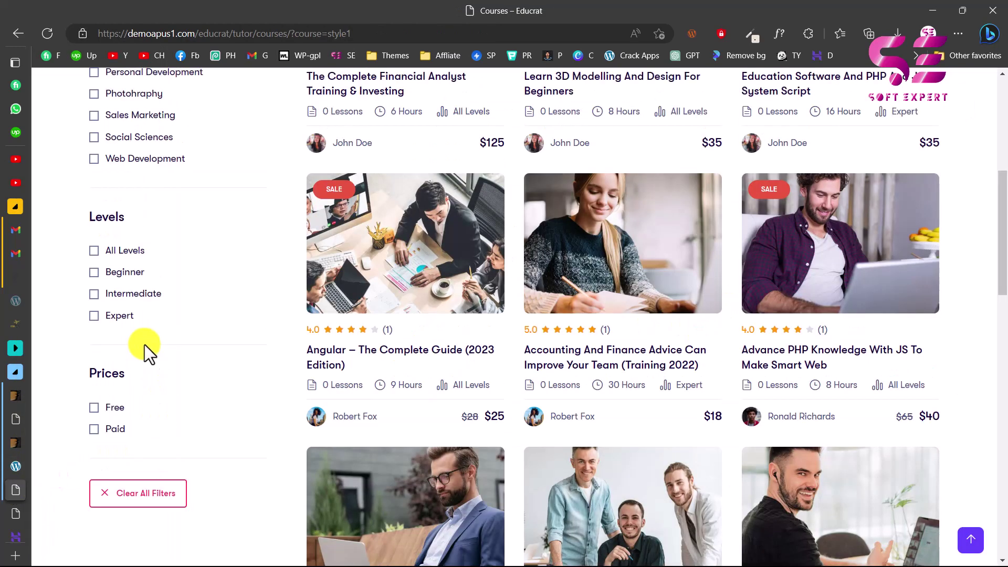
key("ctrl+shift+Tab")
Review the instructor and student profile layouts, the course details page features and the preset colors in the design settings
scroll(401, 287, "down", 3)
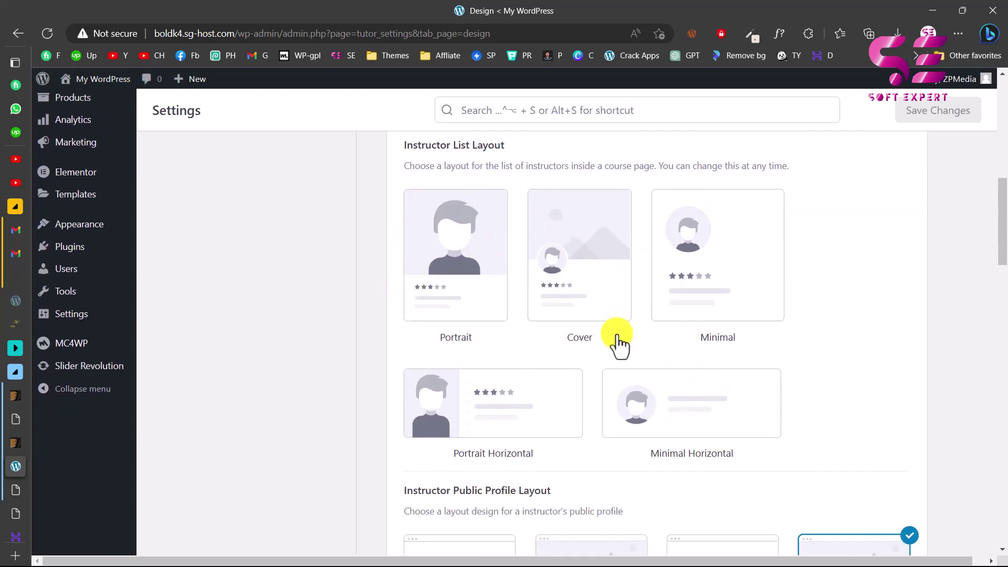
scroll(619, 342, "down", 6)
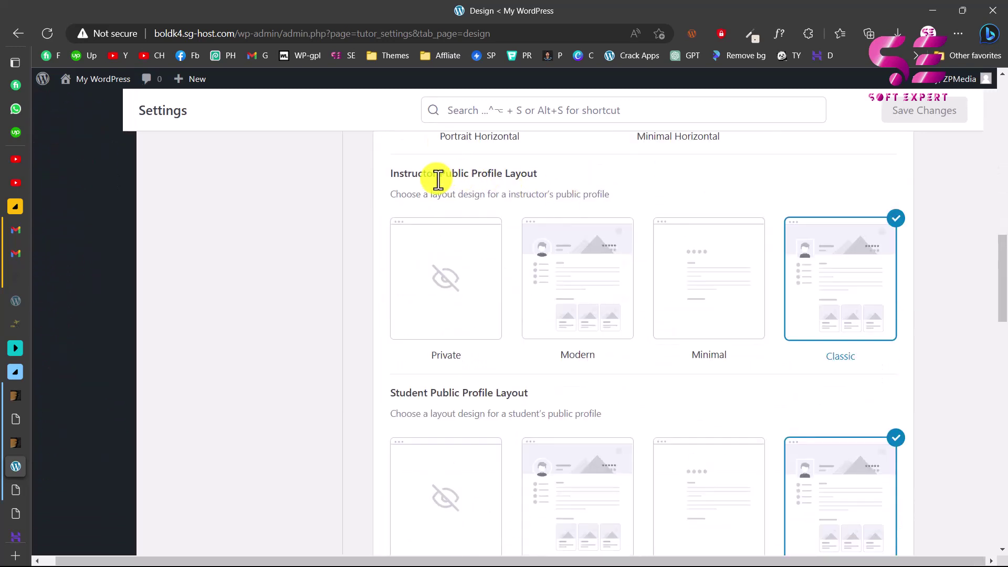
scroll(619, 267, "down", 3)
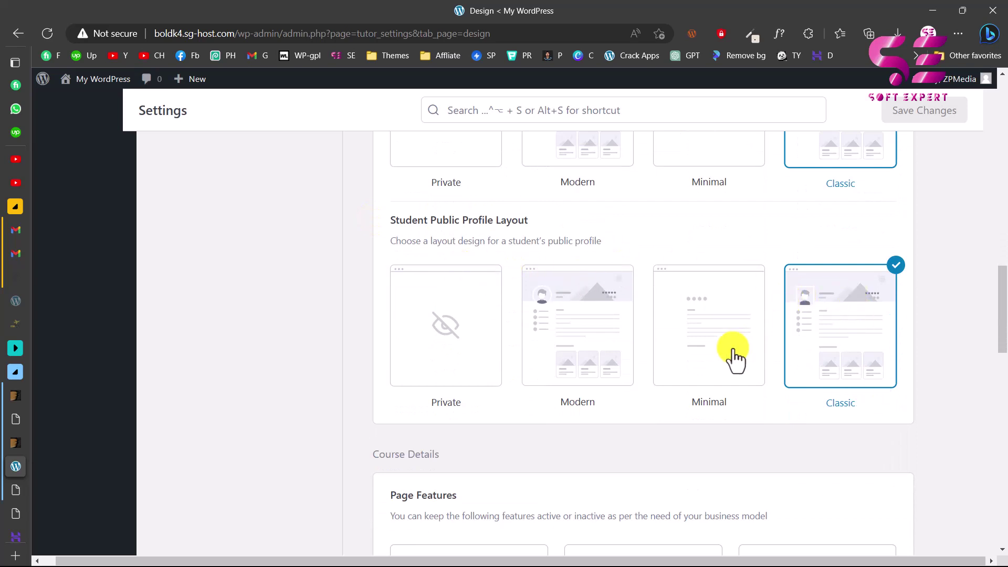
scroll(746, 383, "down", 4)
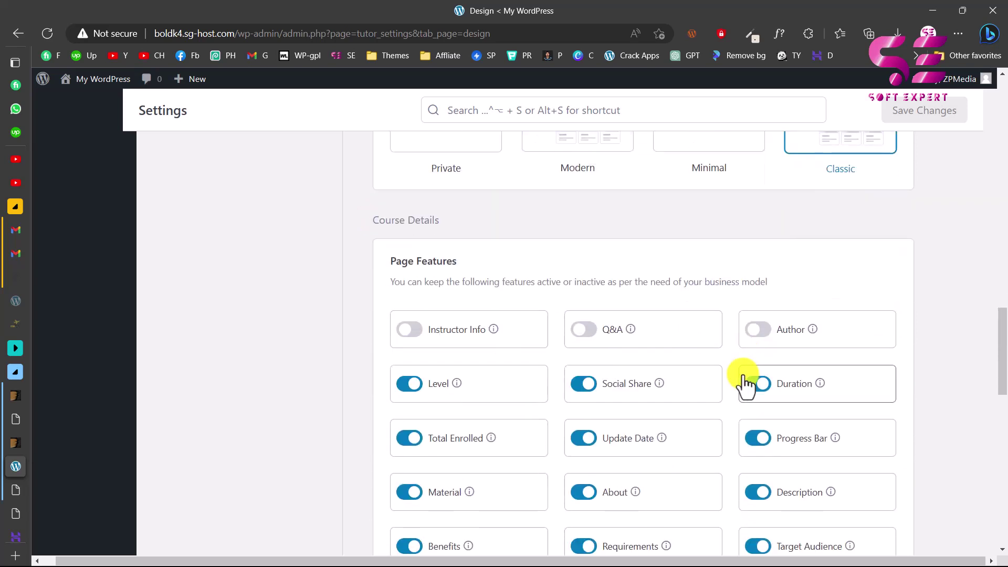
scroll(746, 383, "down", 2)
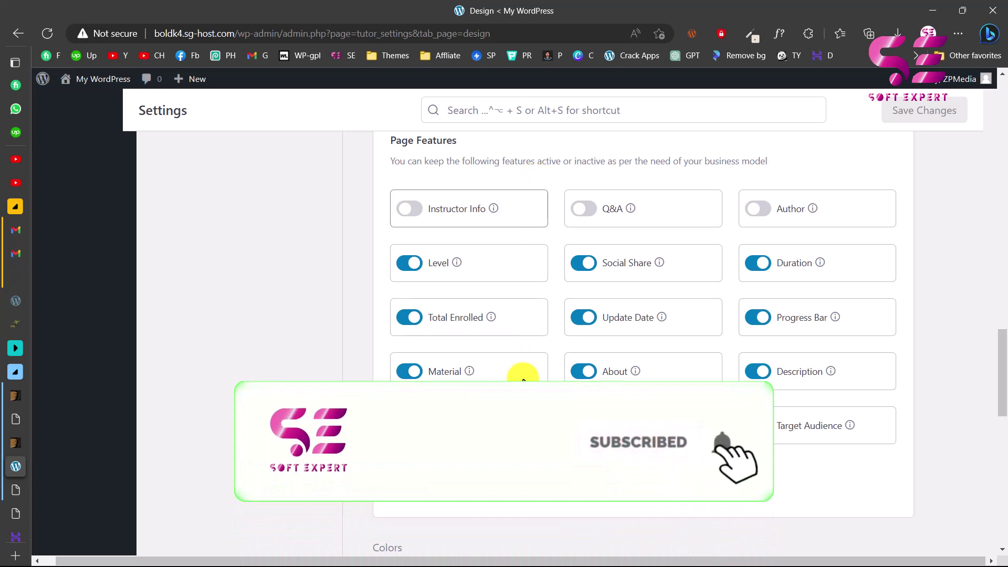
scroll(525, 375, "down", 1)
scroll(477, 260, "down", 6)
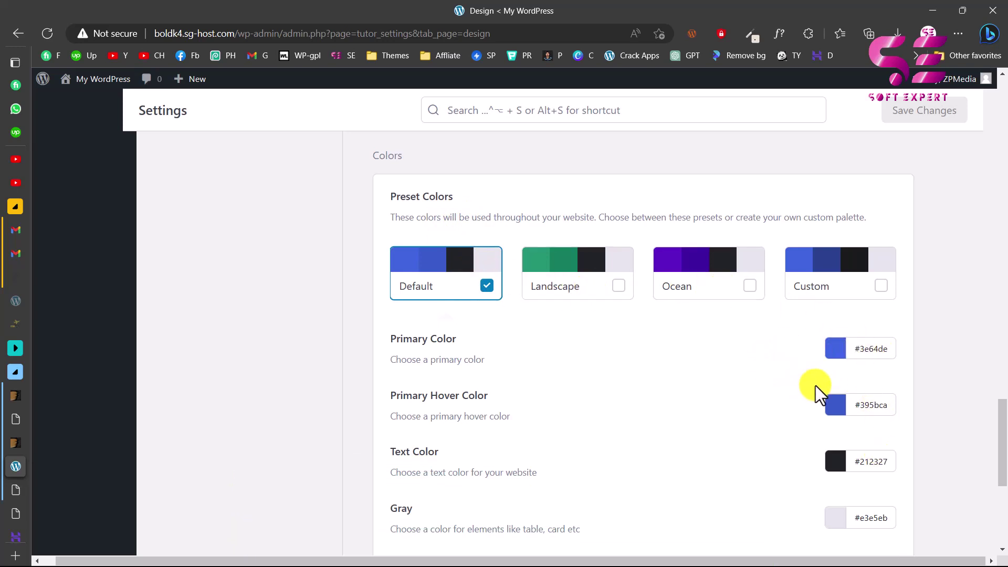
Review the video player options in the design settings and the registration page, lesson permalink and YouTube API options in the advanced settings
scroll(815, 385, "down", 6)
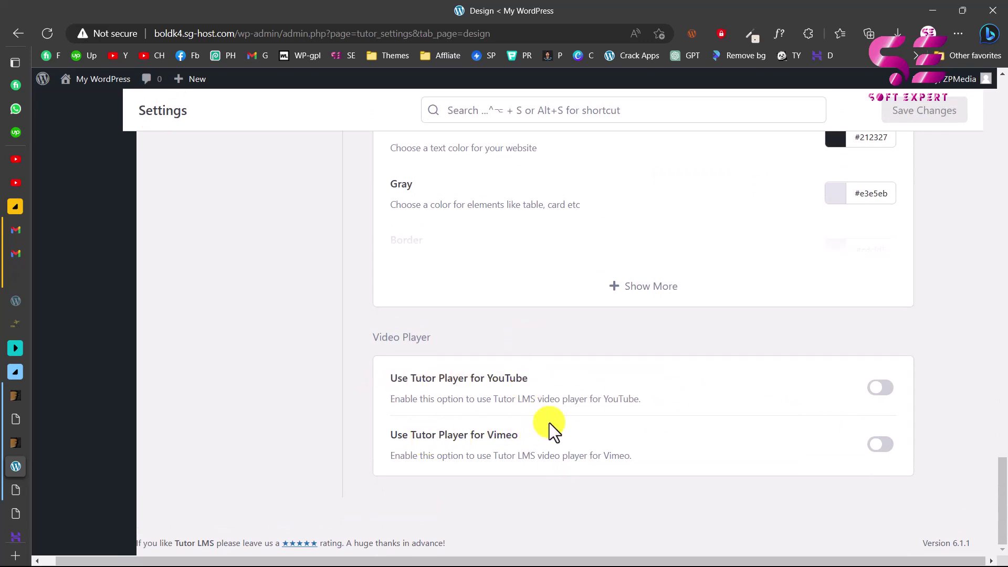
scroll(548, 423, "up", 20)
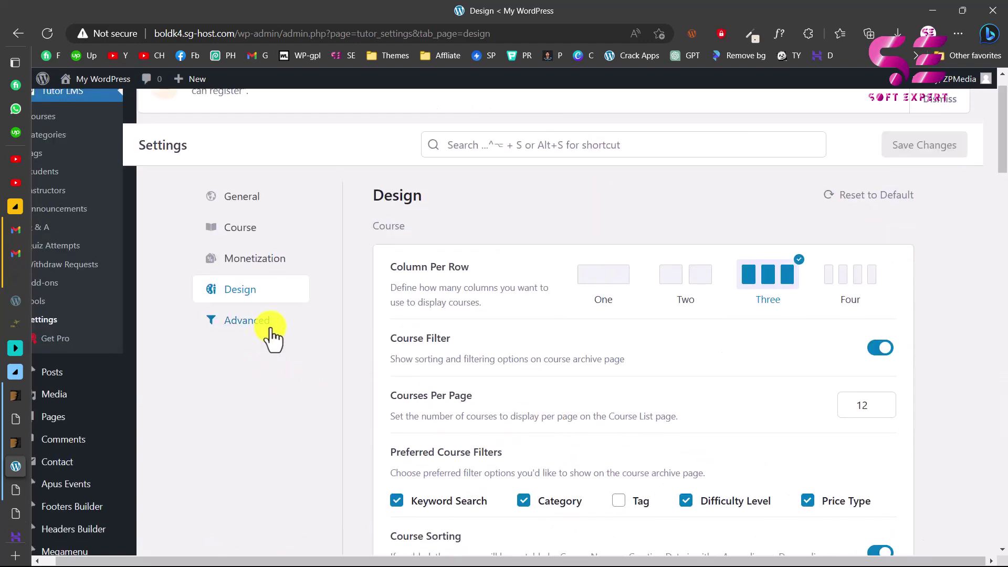
left_click(270, 329)
scroll(470, 317, "down", 1)
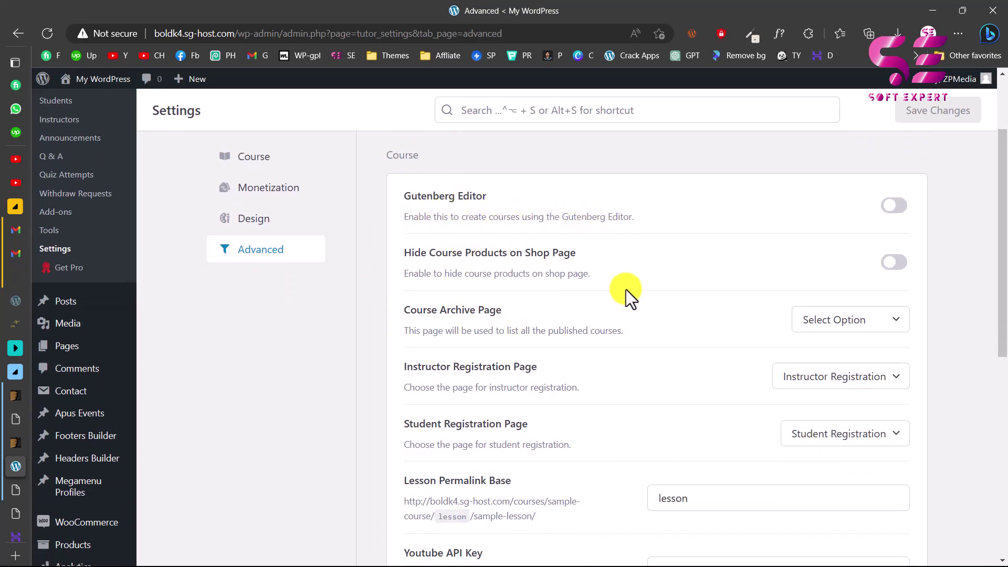
scroll(626, 291, "down", 2)
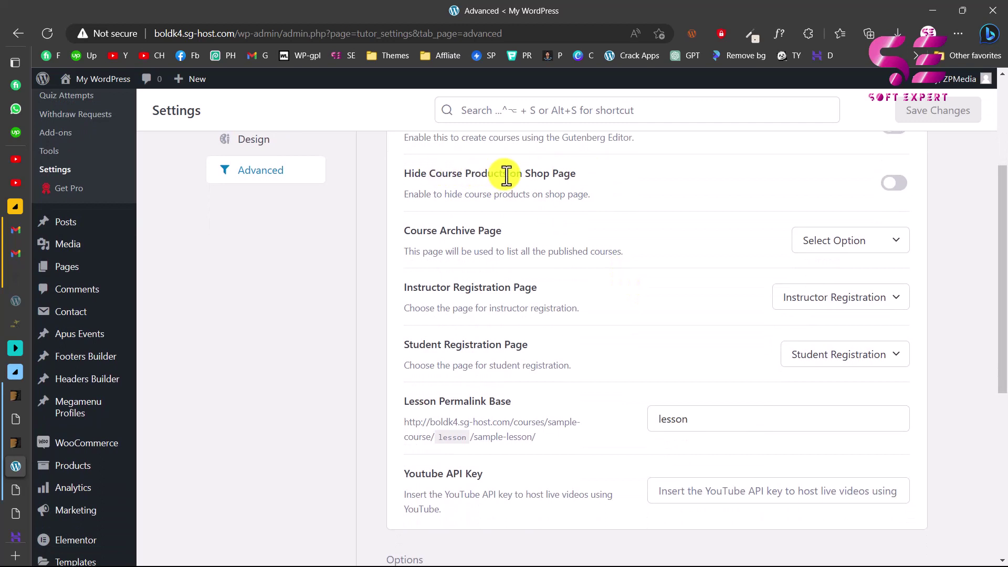
scroll(427, 204, "up", 1)
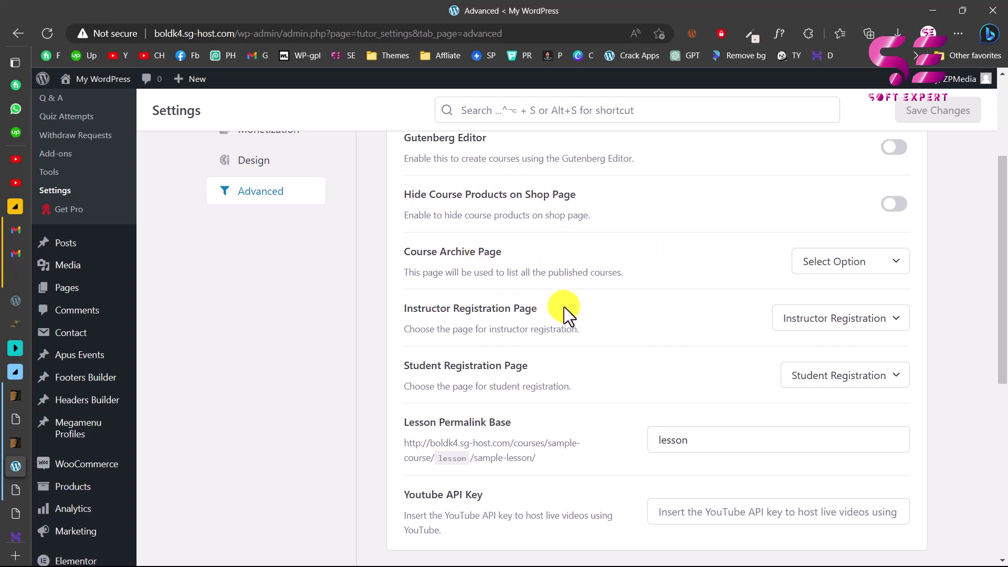
scroll(559, 358, "down", 4)
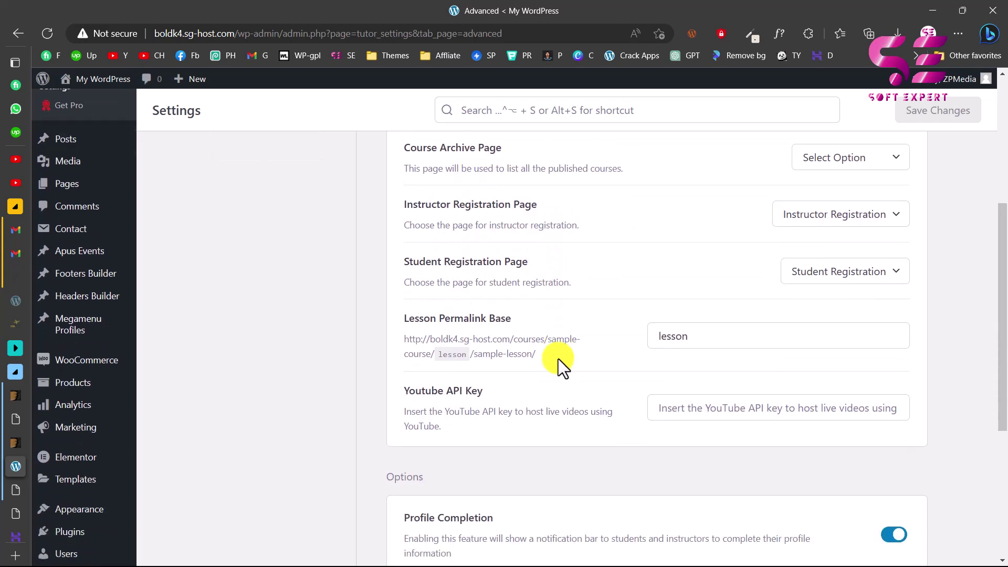
scroll(379, 246, "up", 10)
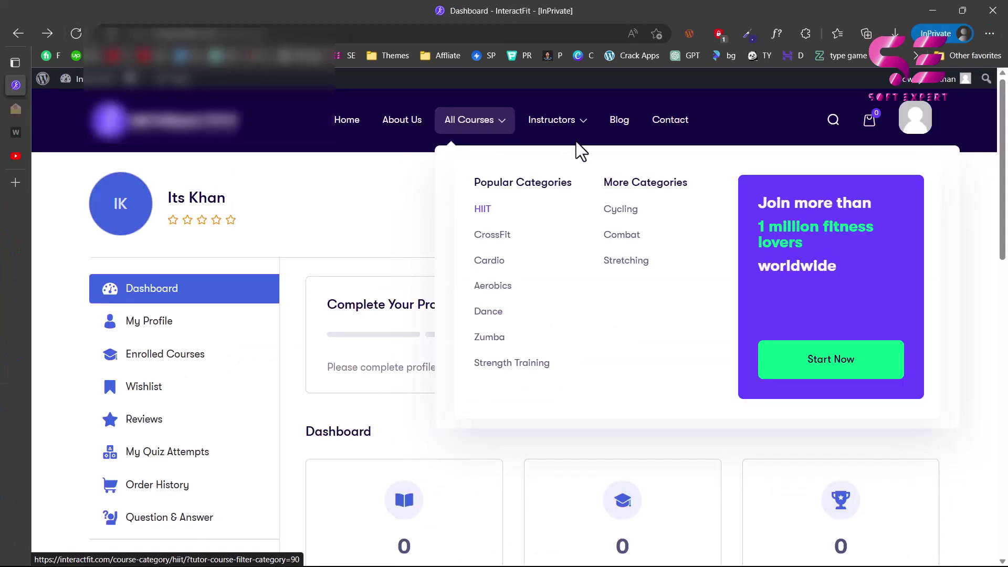
Open the instructor's dashboard on the InteractFit site and examine its profile, course and instructor sections
mouse_move(581, 158)
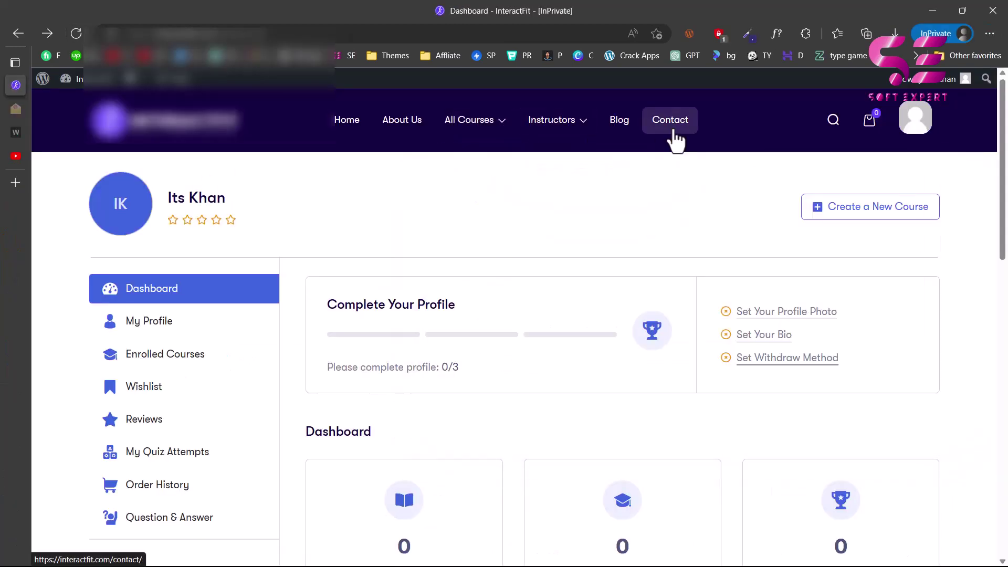
left_click(918, 125)
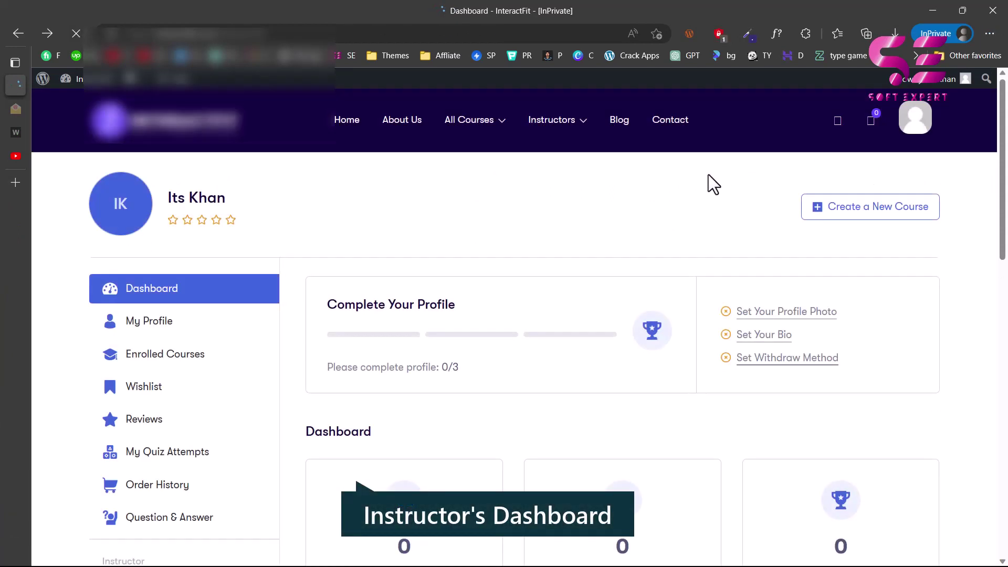
scroll(263, 209, "down", 1)
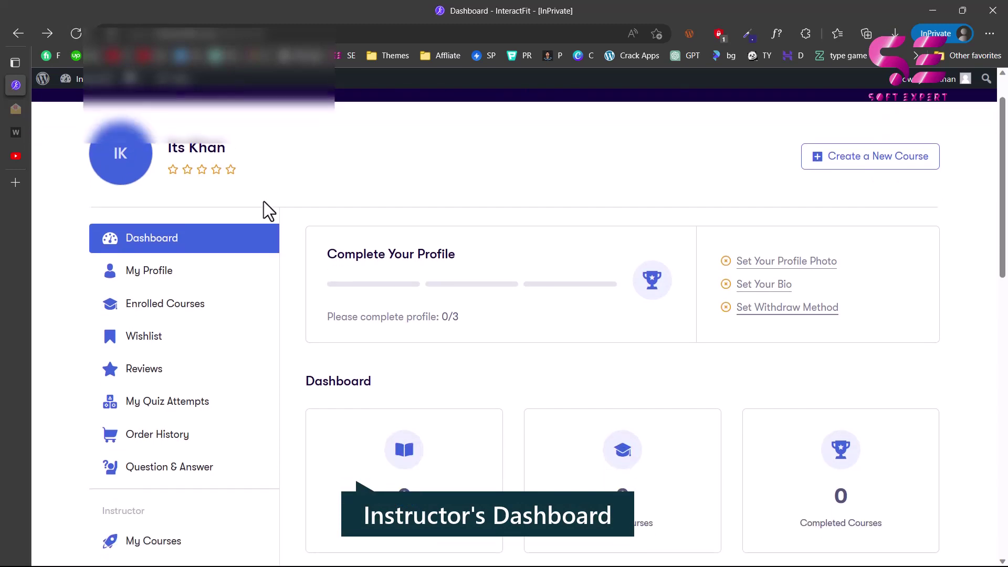
scroll(209, 333, "down", 5)
scroll(207, 324, "down", 10)
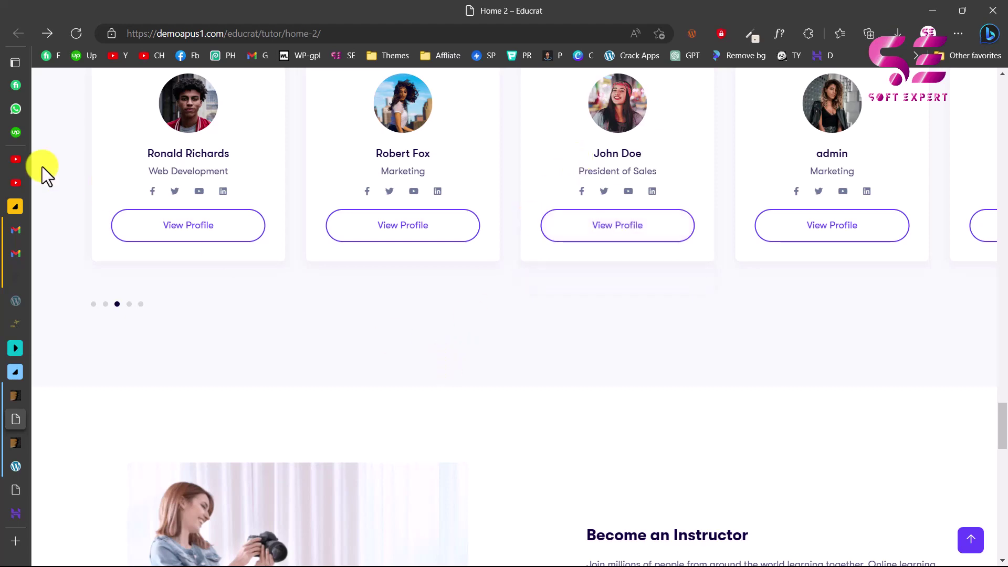
Switch to YouTube and browse the videos on the Soft Expert channel
left_click(15, 183)
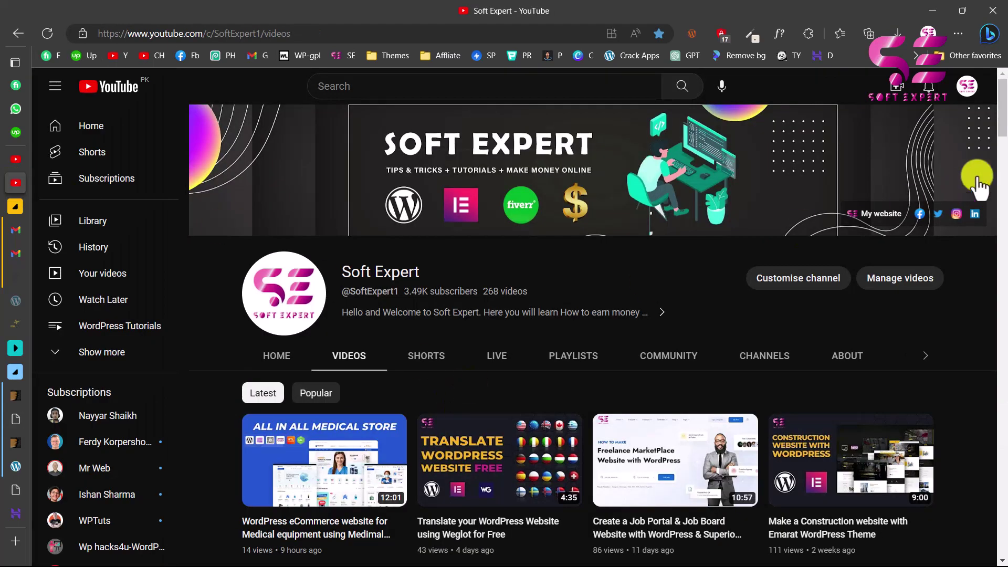
left_click_drag(1001, 120, 1004, 560)
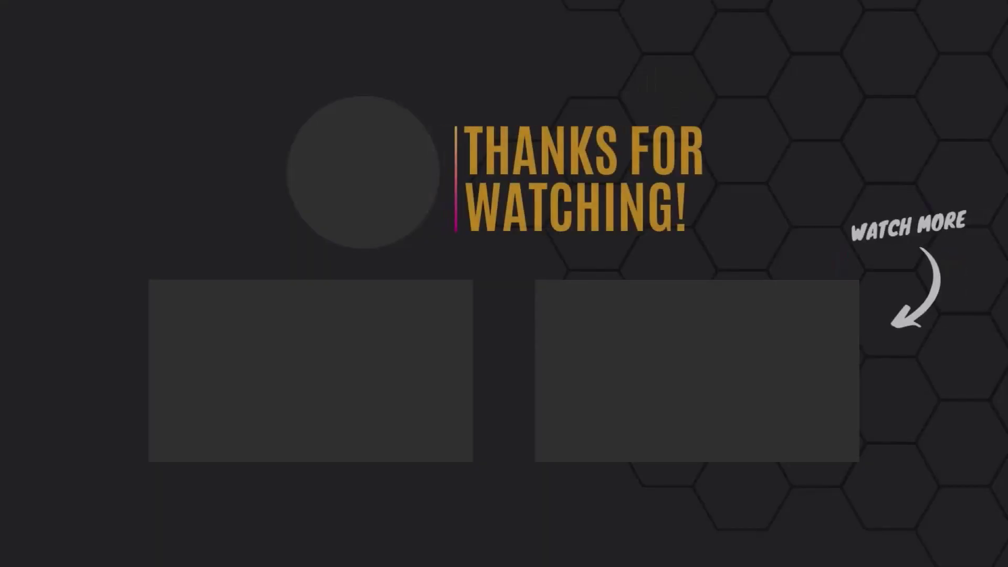